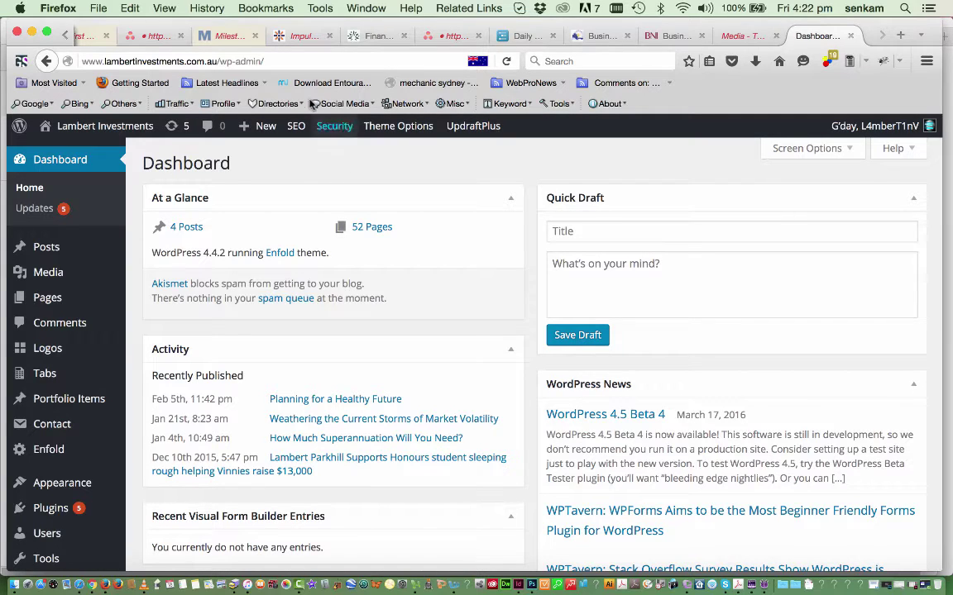
left_click(268, 60)
left_click_drag(268, 61, 217, 62)
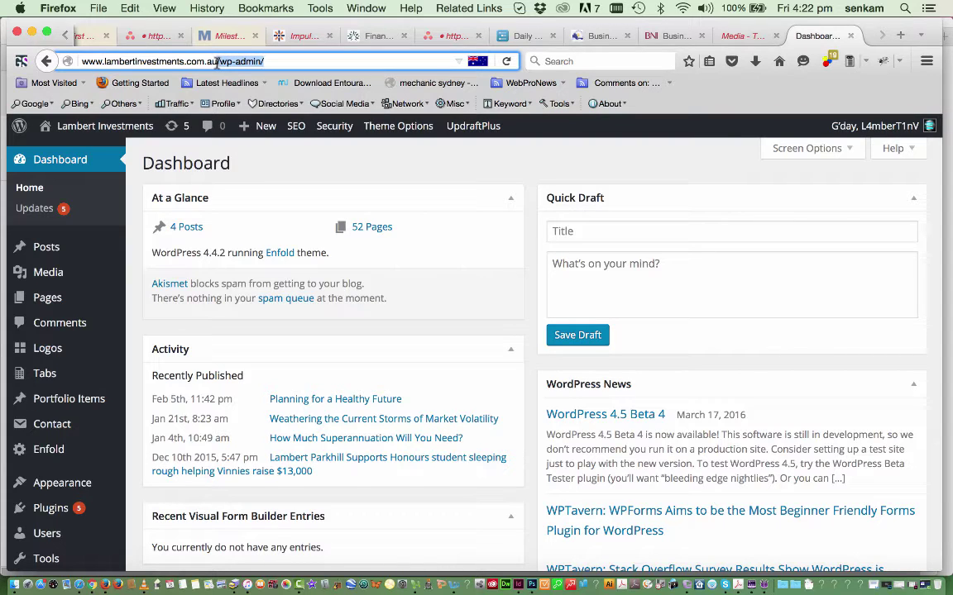
key("BackSpace")
key("Return")
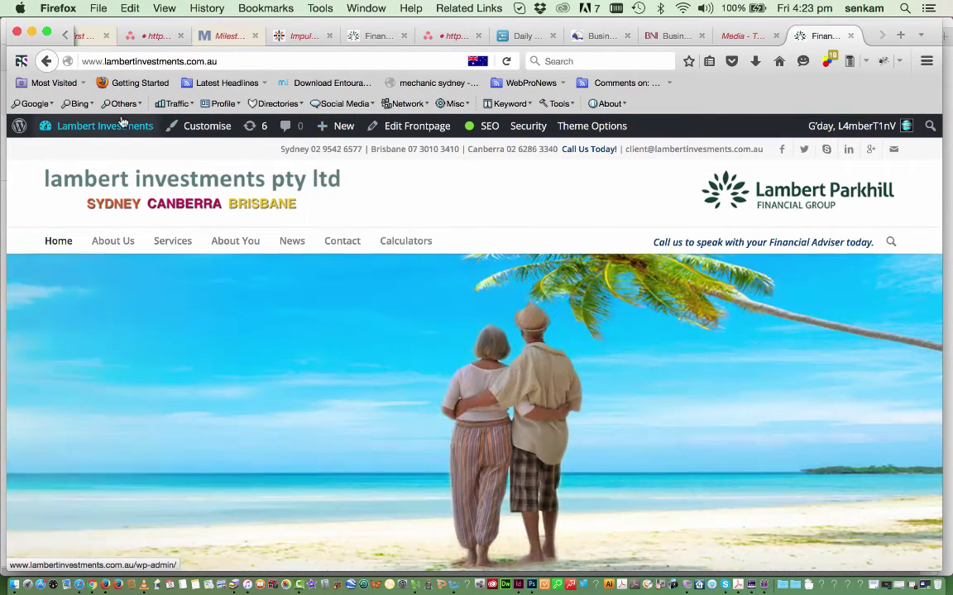
mouse_move(60, 125)
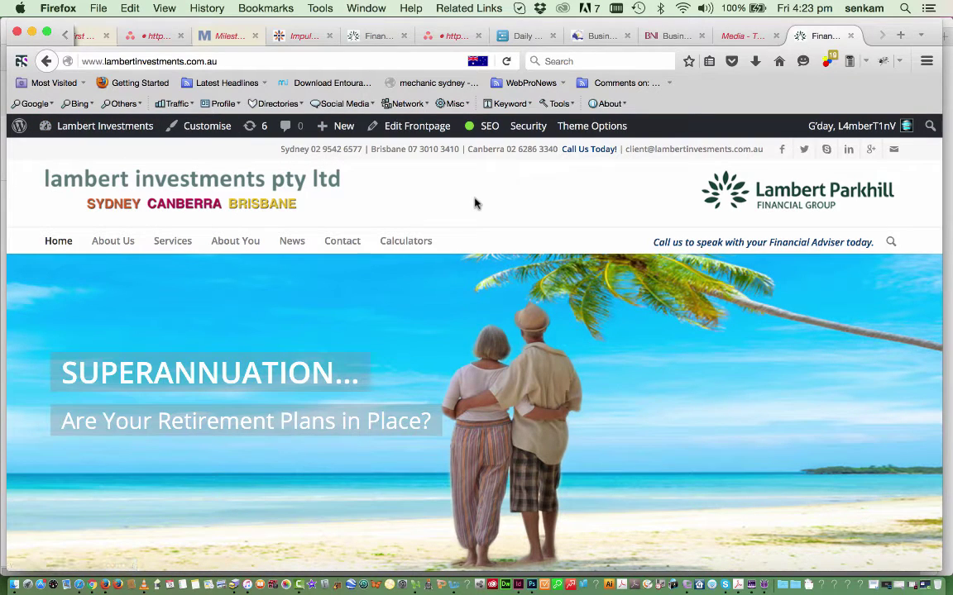
- Look through the public home page, from the banner and introductory text to the services, latest news and partner logos
mouse_move(442, 368)
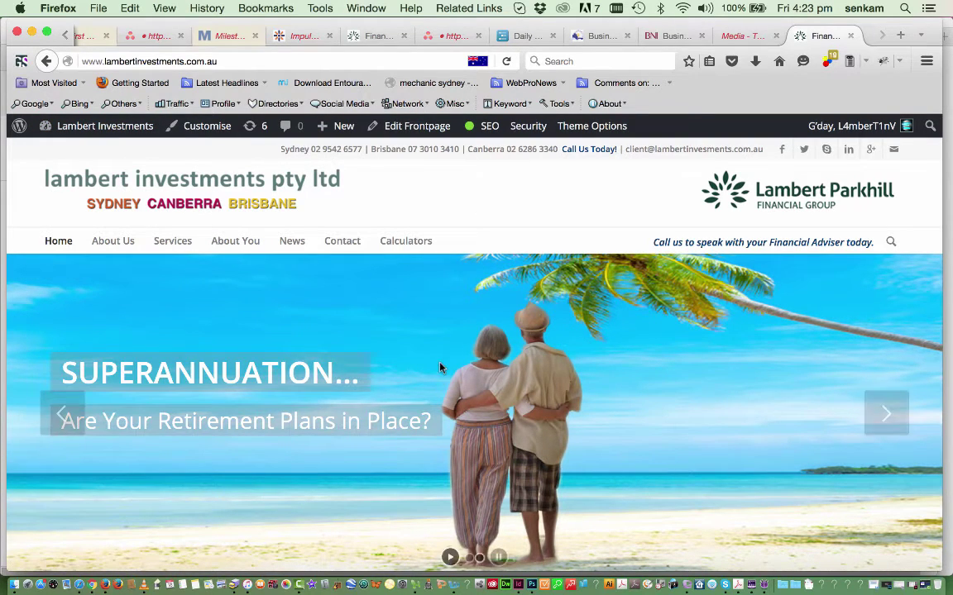
scroll(464, 447, "down", 10)
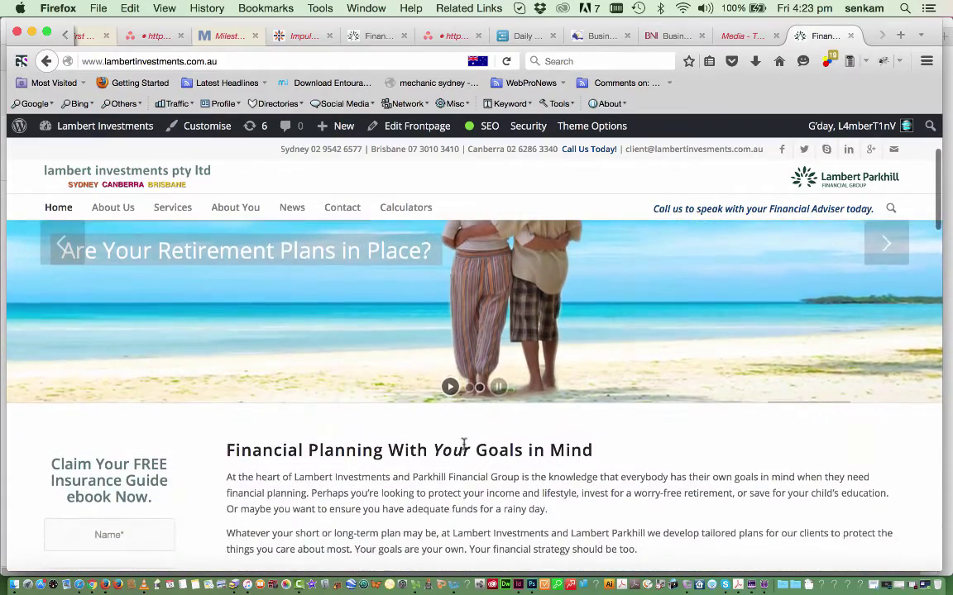
scroll(464, 448, "down", 10)
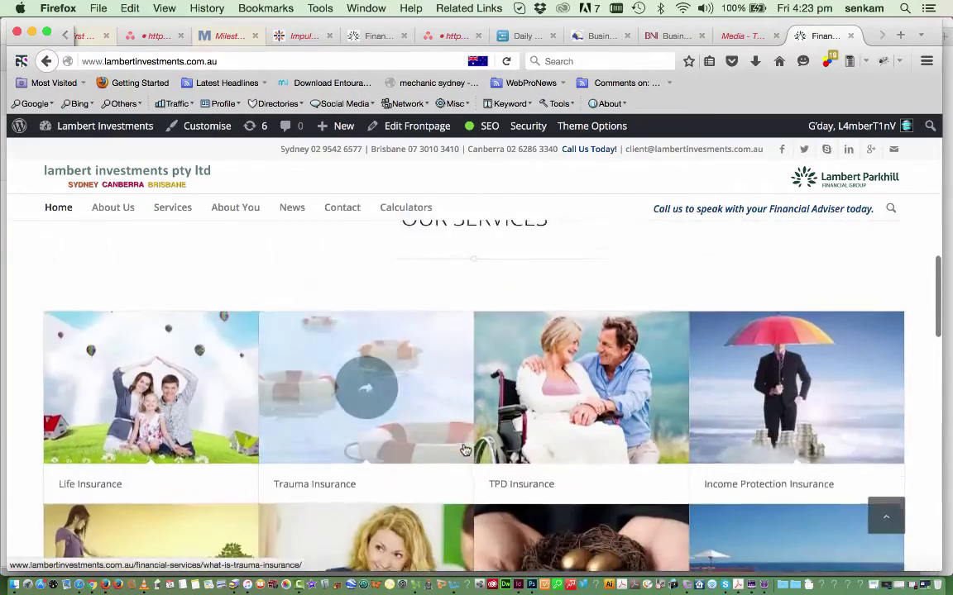
scroll(467, 449, "up", 5)
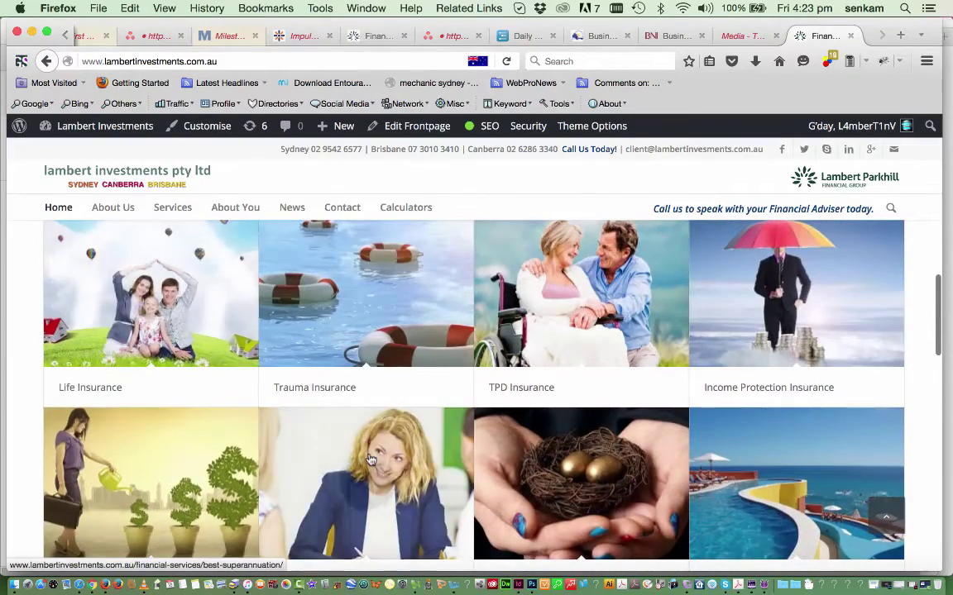
scroll(368, 457, "down", 5)
scroll(367, 457, "down", 5)
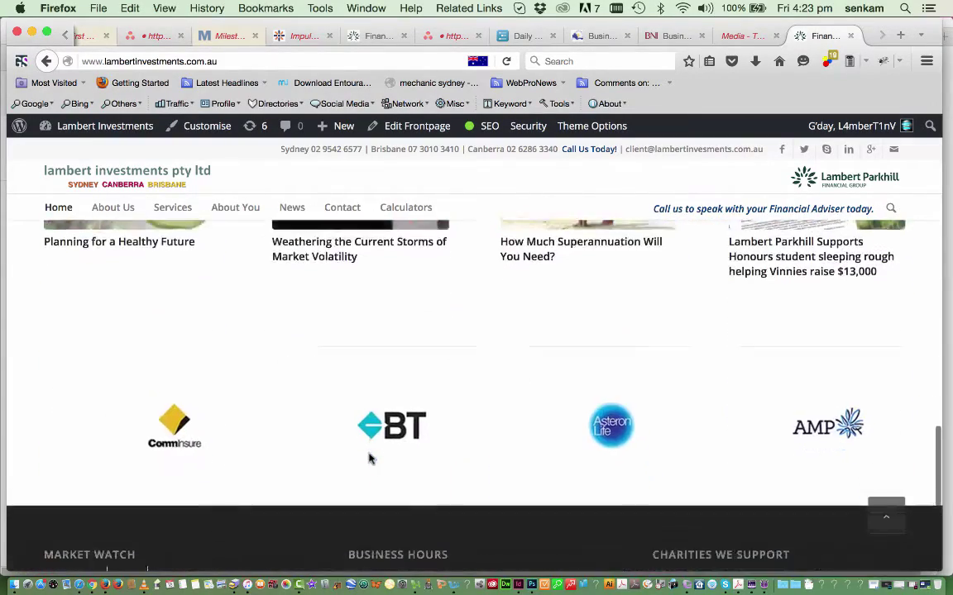
scroll(432, 474, "up", 20)
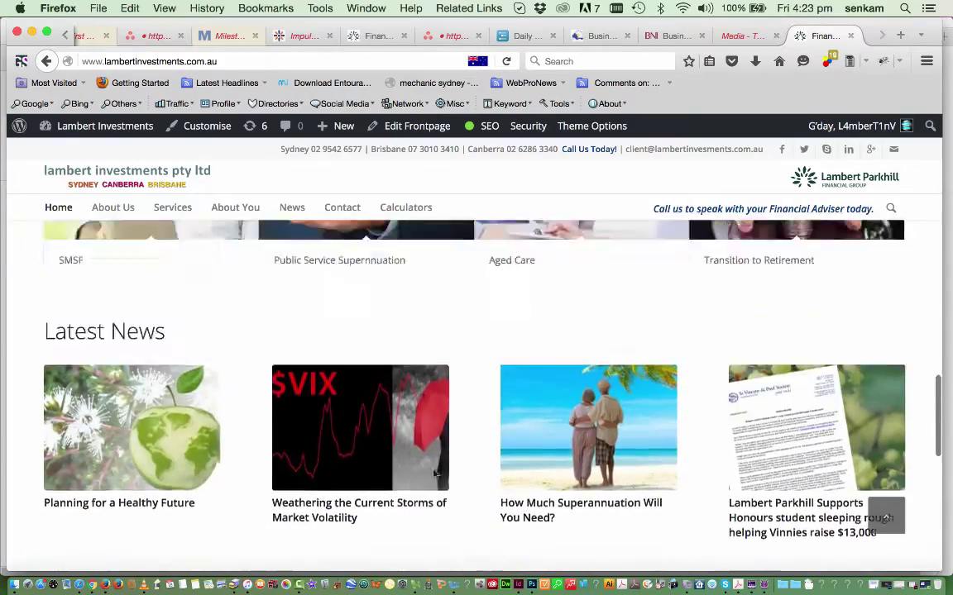
scroll(433, 474, "up", 3)
scroll(413, 453, "down", 8)
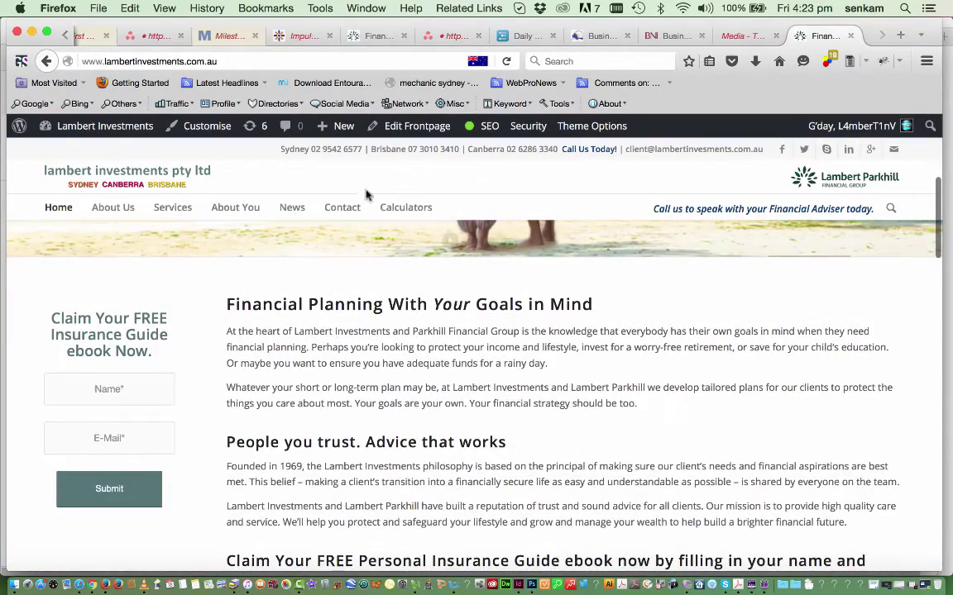
- Open the front page for editing and open its "Financial Planning With Your Goals in Mind" text block
left_click(404, 129)
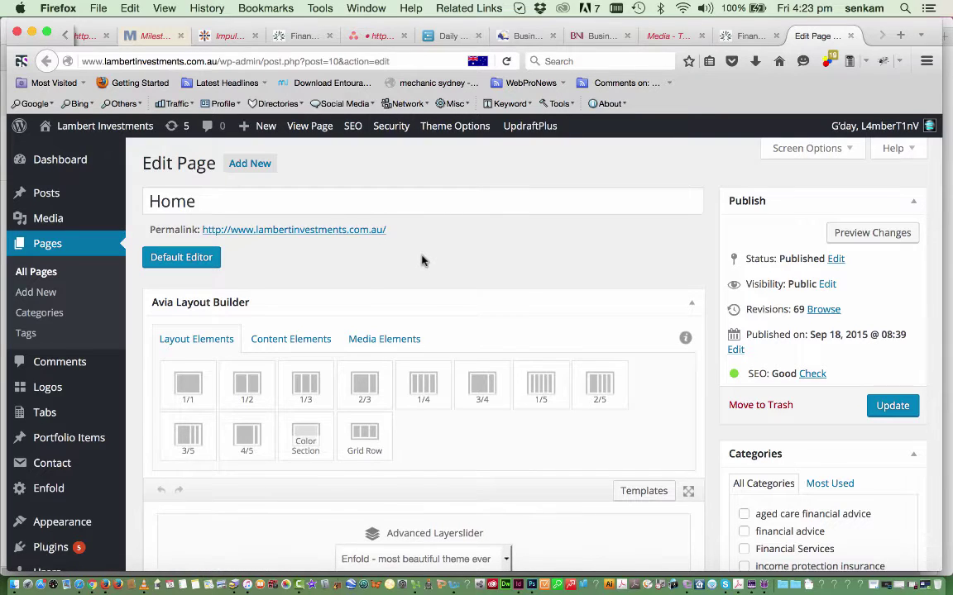
scroll(421, 260, "down", 2)
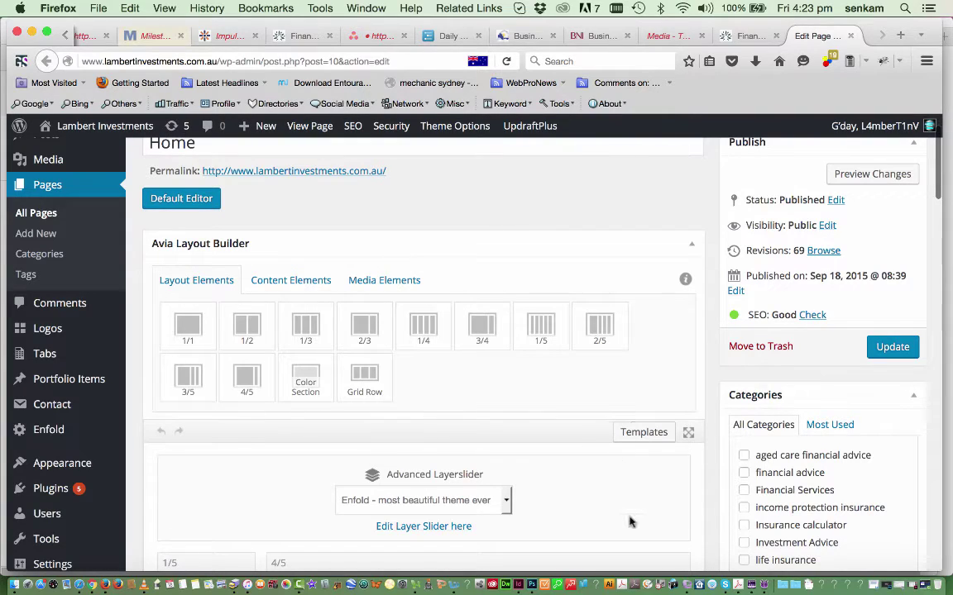
scroll(628, 521, "down", 9)
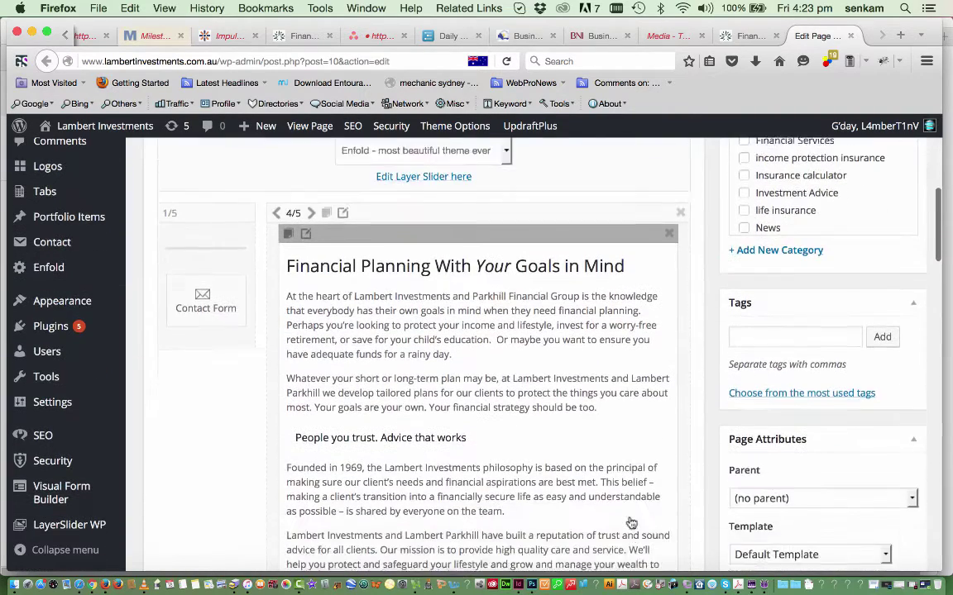
scroll(628, 523, "down", 1)
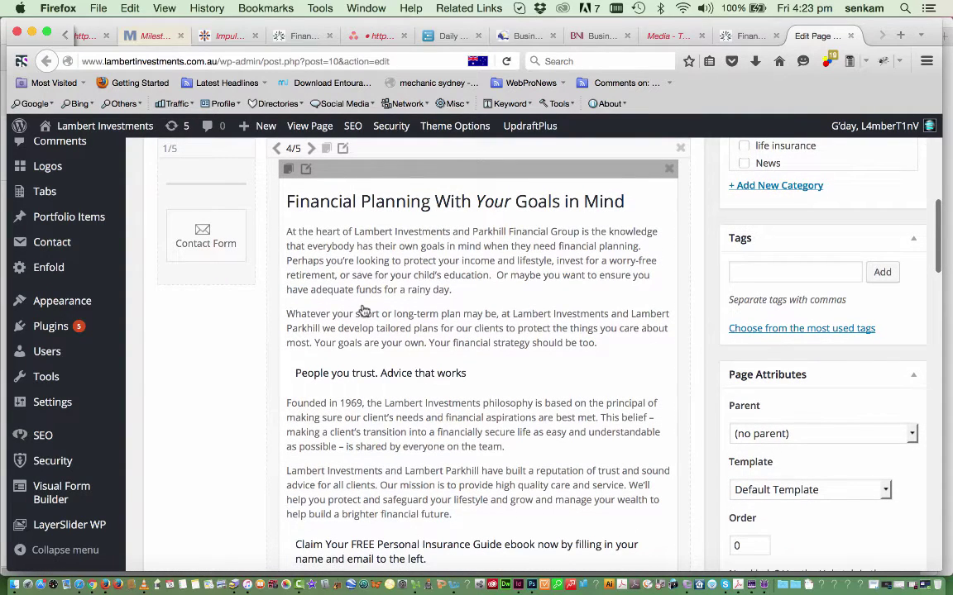
left_click(385, 267)
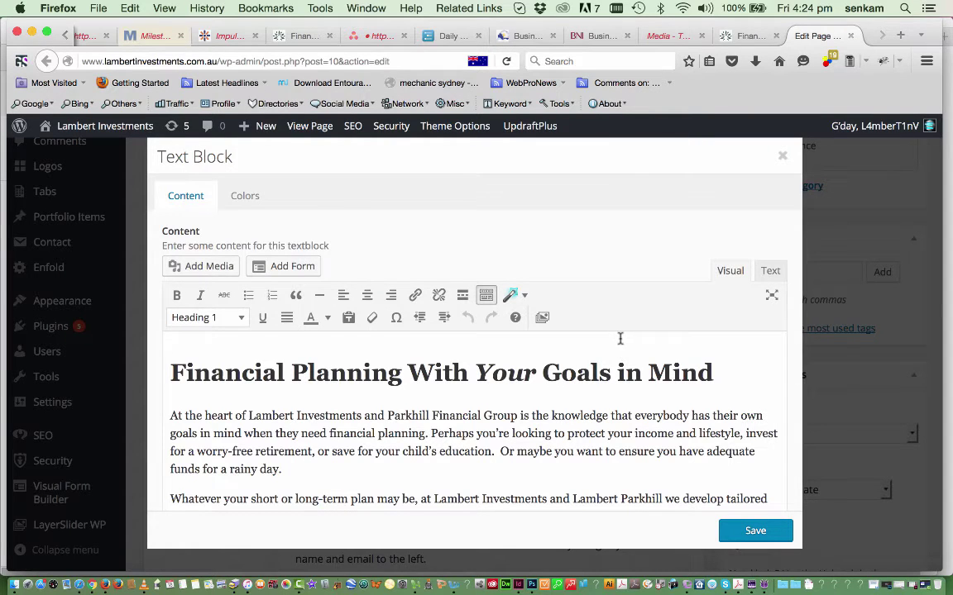
- Review the text block's content, from the main heading to the ebook offer and font size setting
scroll(620, 339, "down", 3)
scroll(501, 472, "down", 3)
scroll(501, 472, "down", 5)
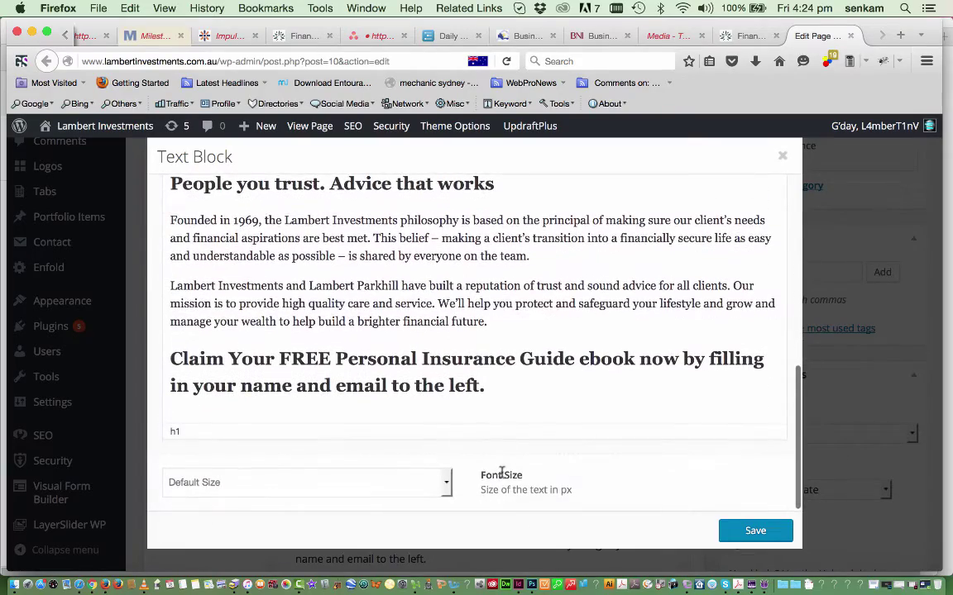
scroll(430, 397, "up", 5)
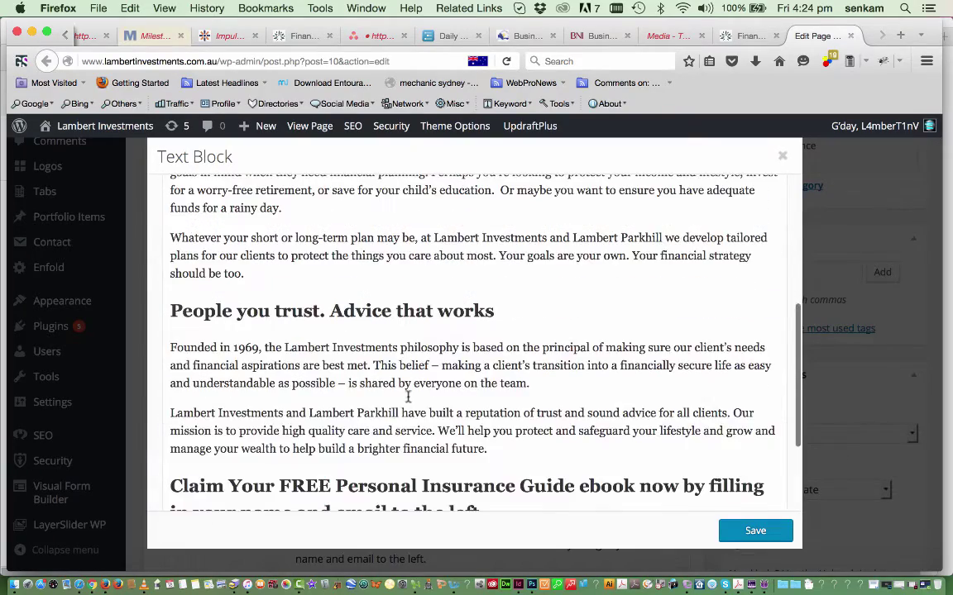
scroll(408, 396, "up", 2)
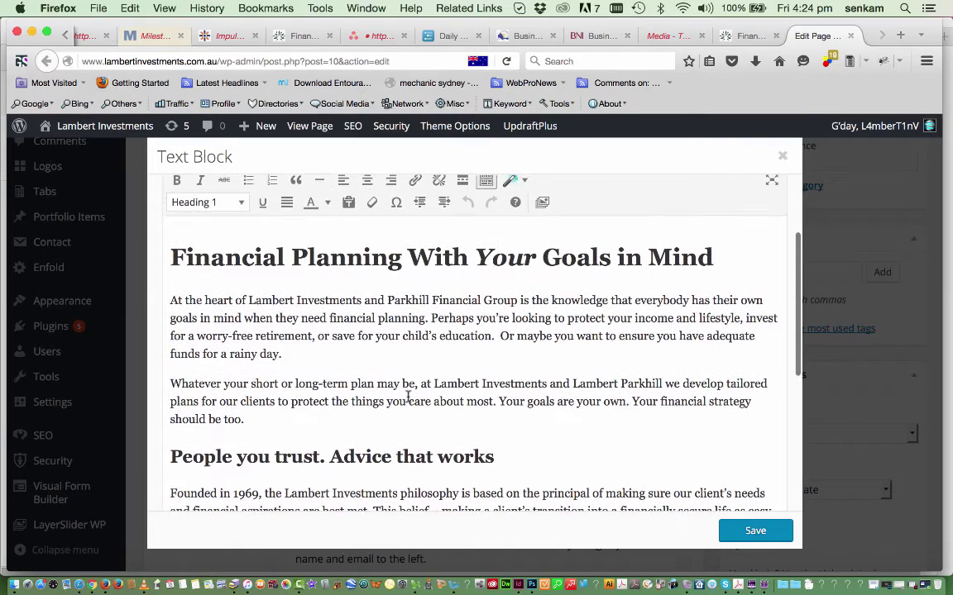
scroll(408, 396, "up", 3)
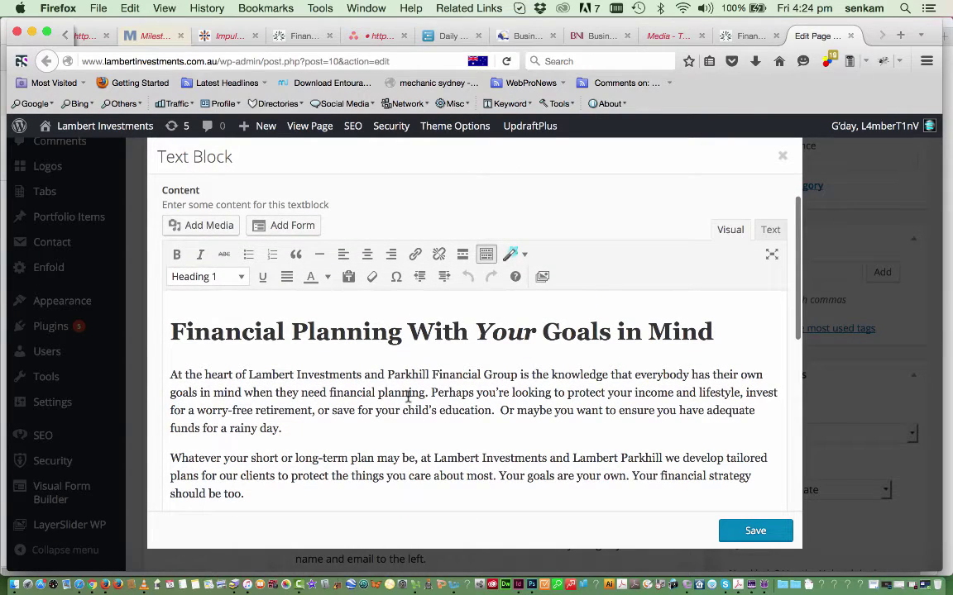
scroll(408, 397, "down", 2)
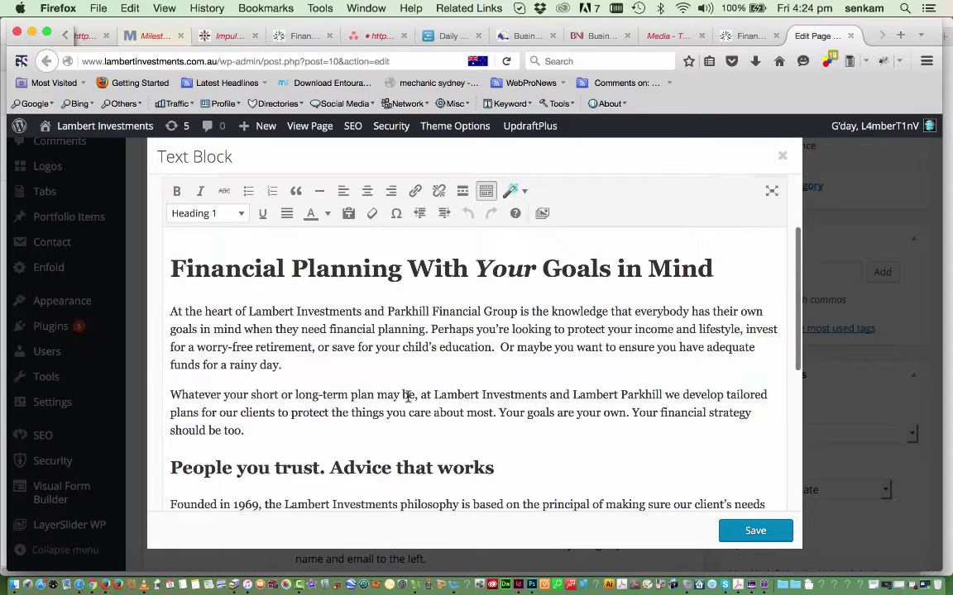
scroll(454, 389, "down", 1)
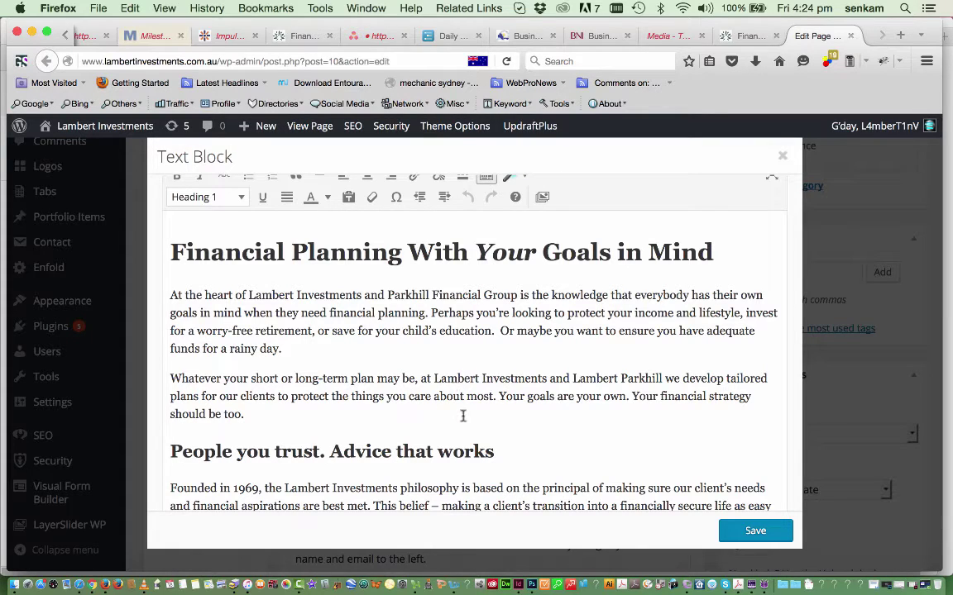
scroll(463, 416, "down", 1)
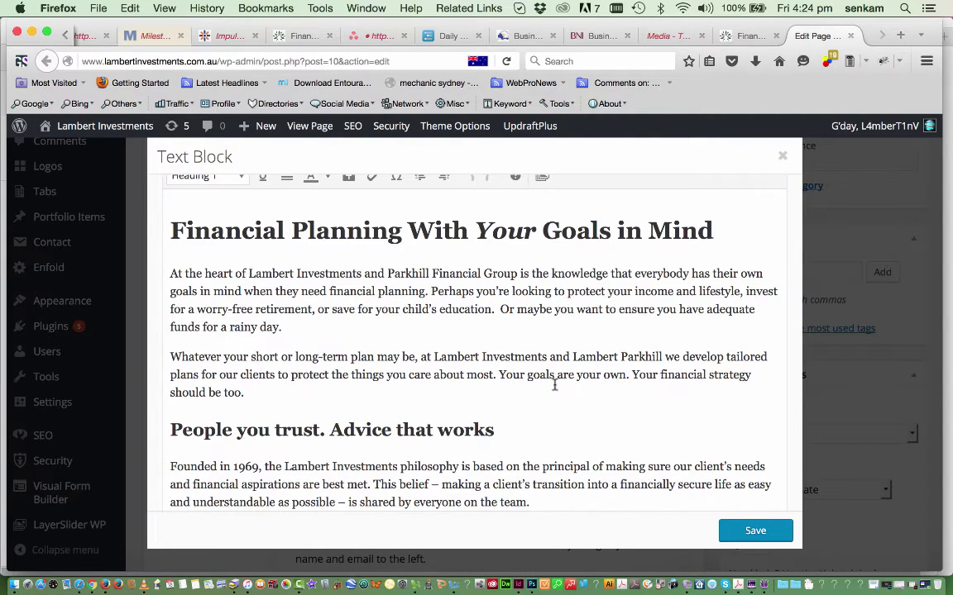
- Add "Financial Planning." after "Your financial strategy should be too." in the second paragraph
scroll(554, 384, "down", 2)
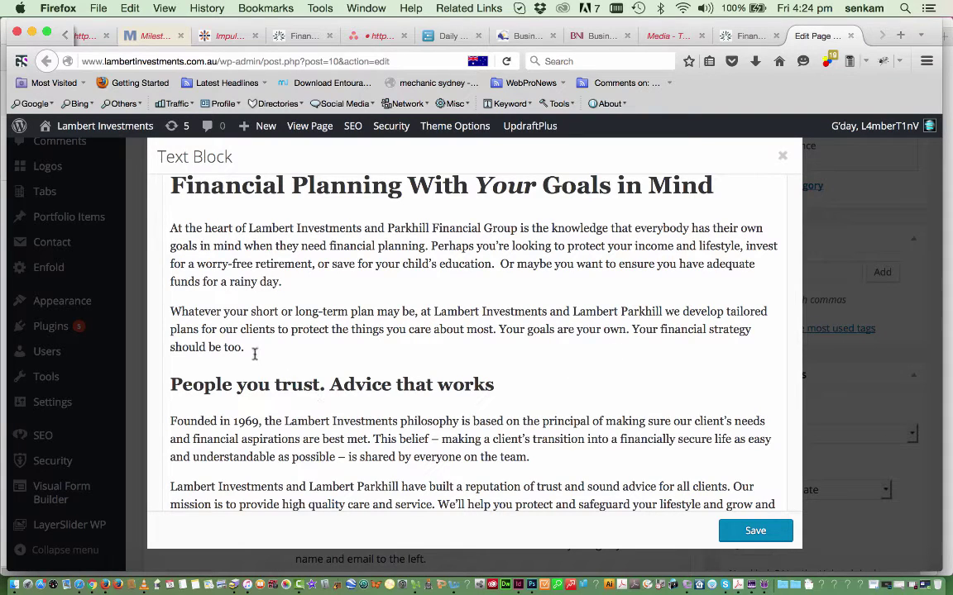
scroll(251, 339, "up", 1)
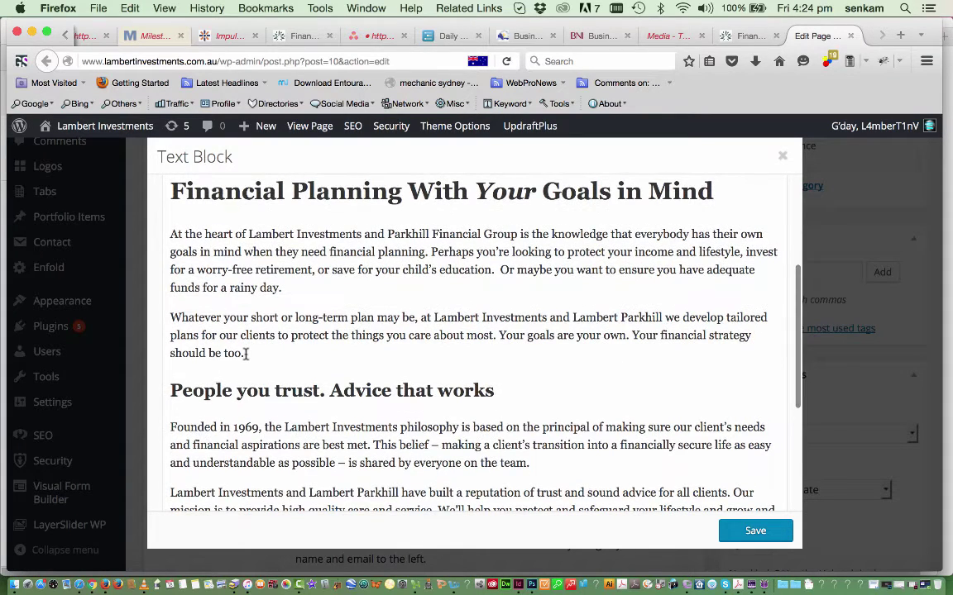
scroll(246, 357, "up", 2)
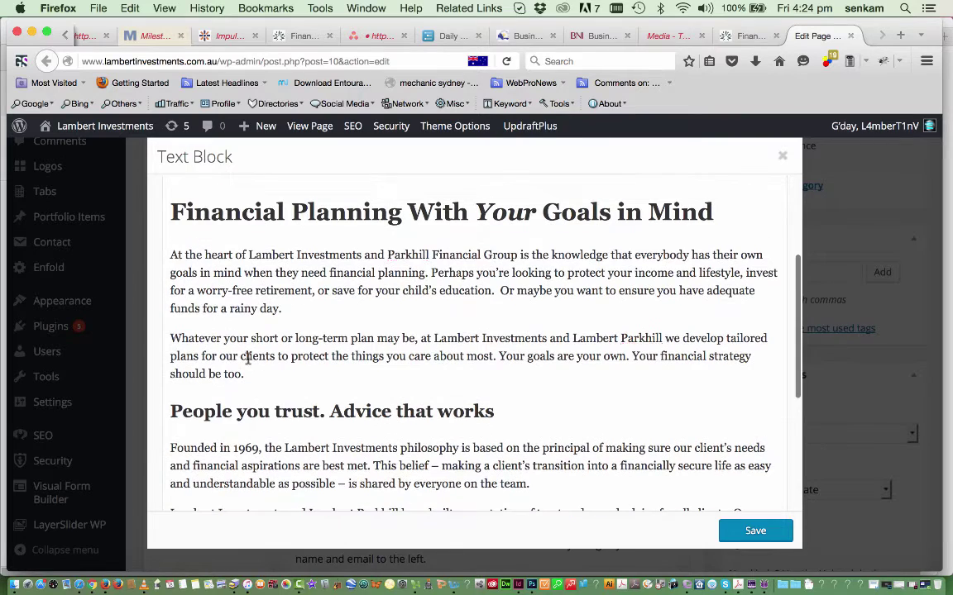
type("Finan")
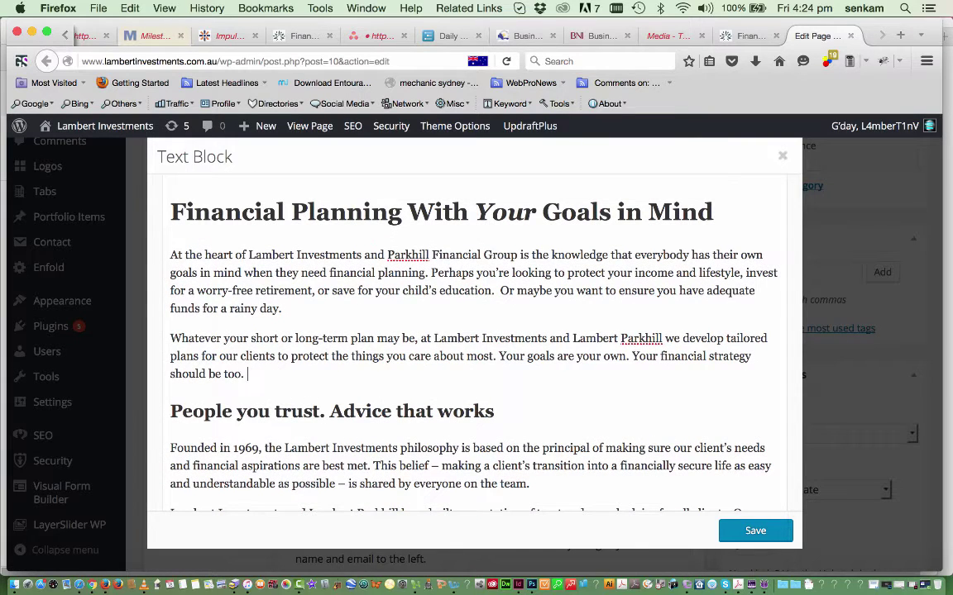
type("cial Planin")
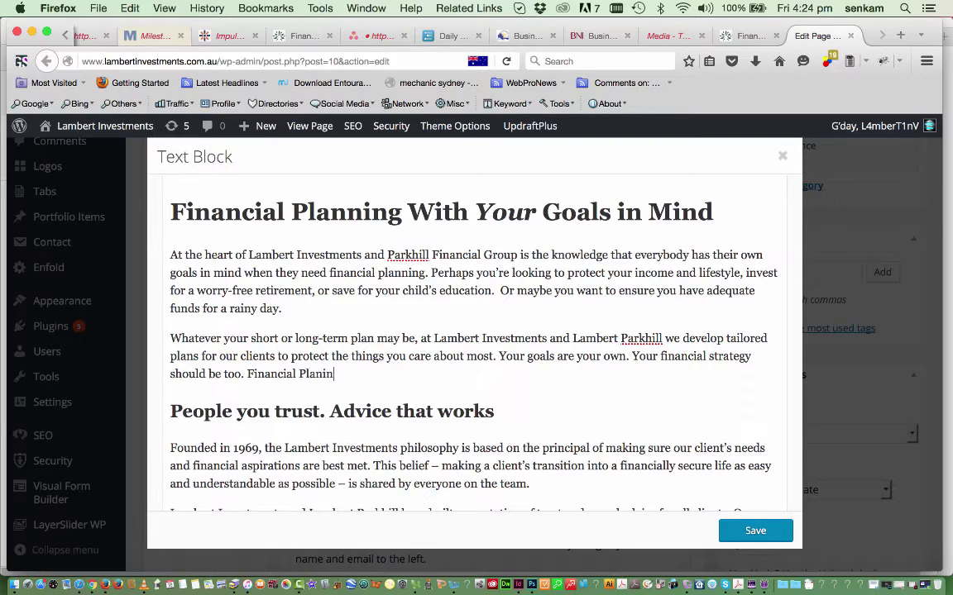
type("g")
key("BackSpace")
key("BackSpace")
key("BackSpace")
type("ning.")
scroll(474, 331, "up", 1)
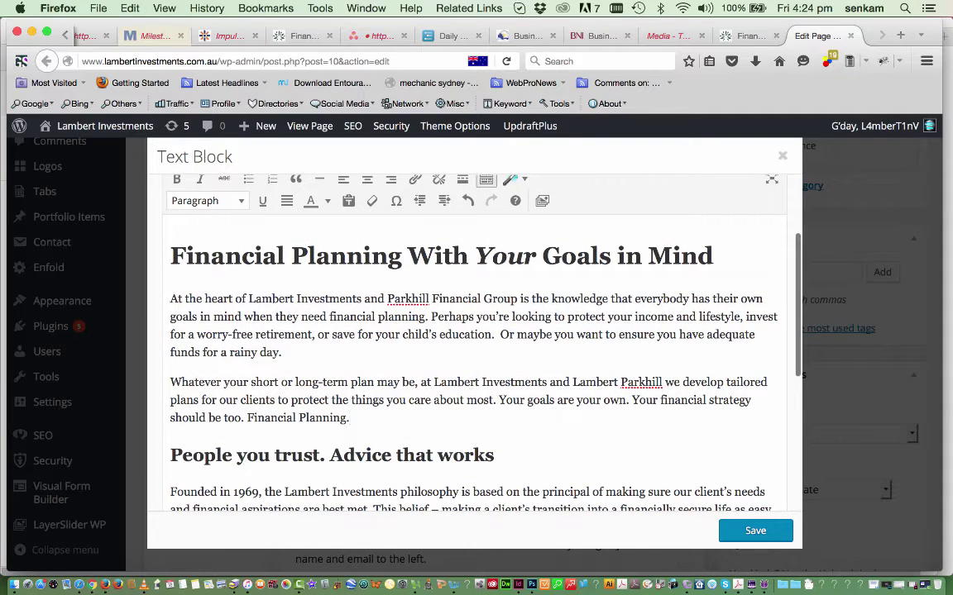
scroll(474, 331, "up", 1)
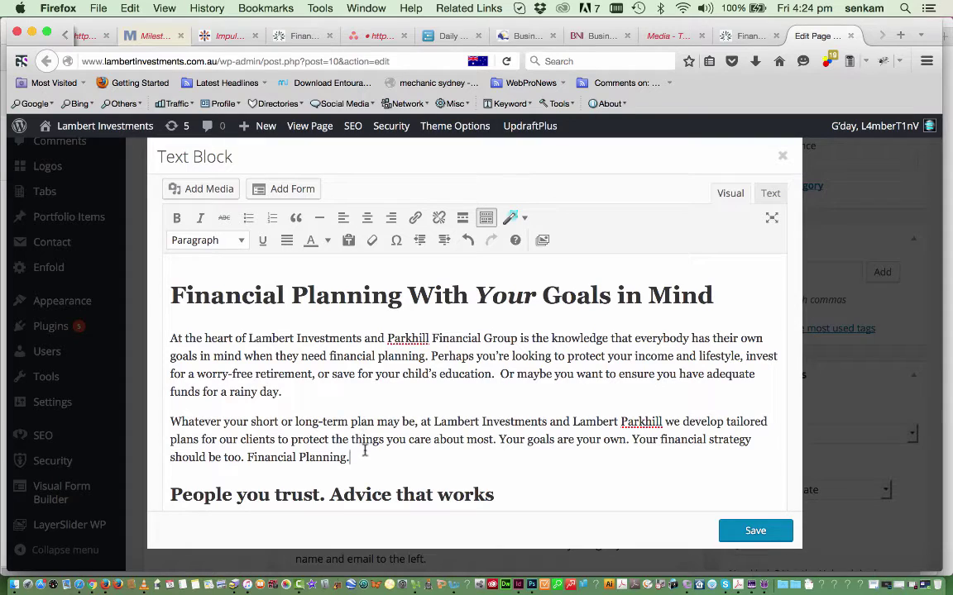
left_click_drag(349, 457, 248, 458)
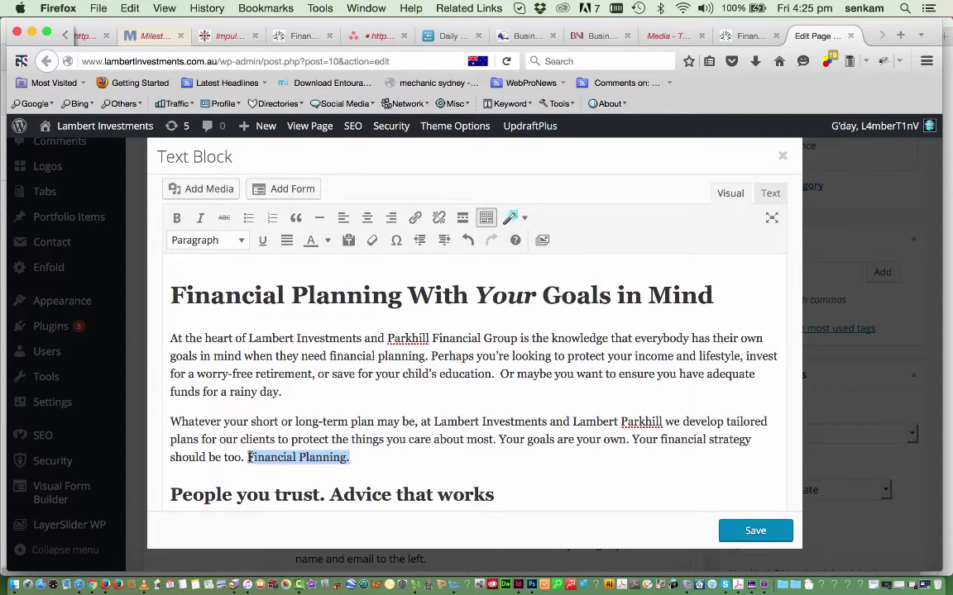
left_click(415, 220)
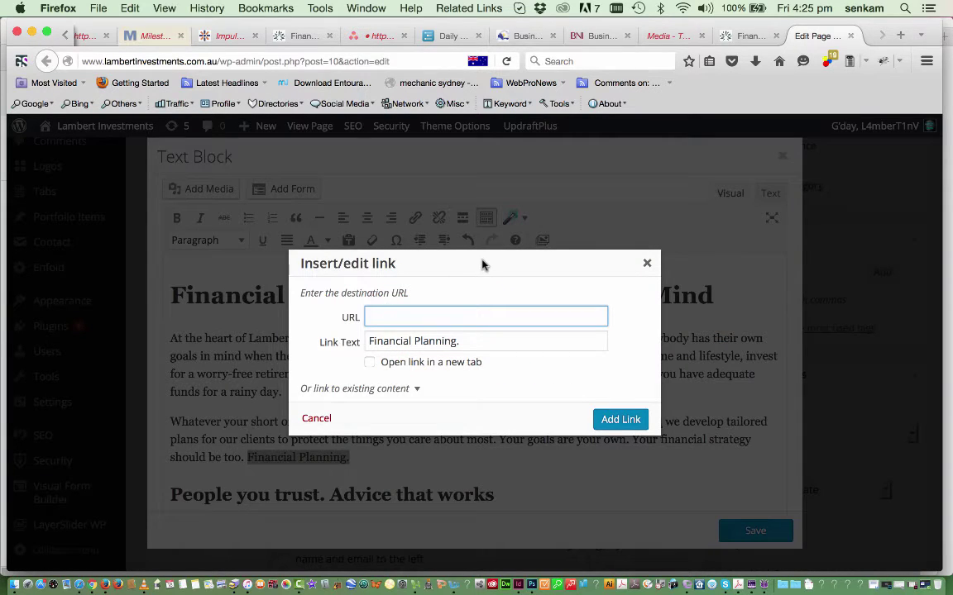
type("h")
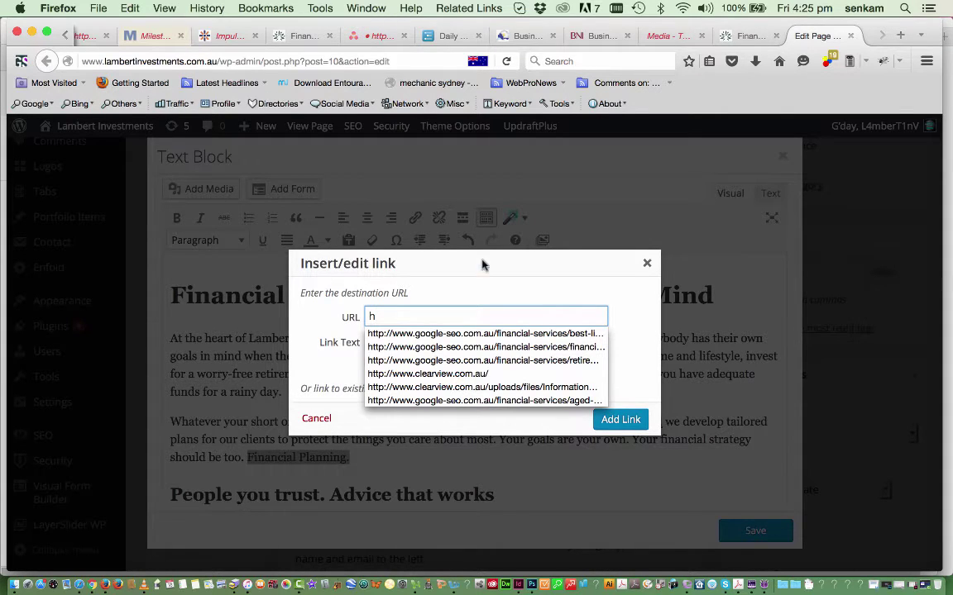
type("ttp")
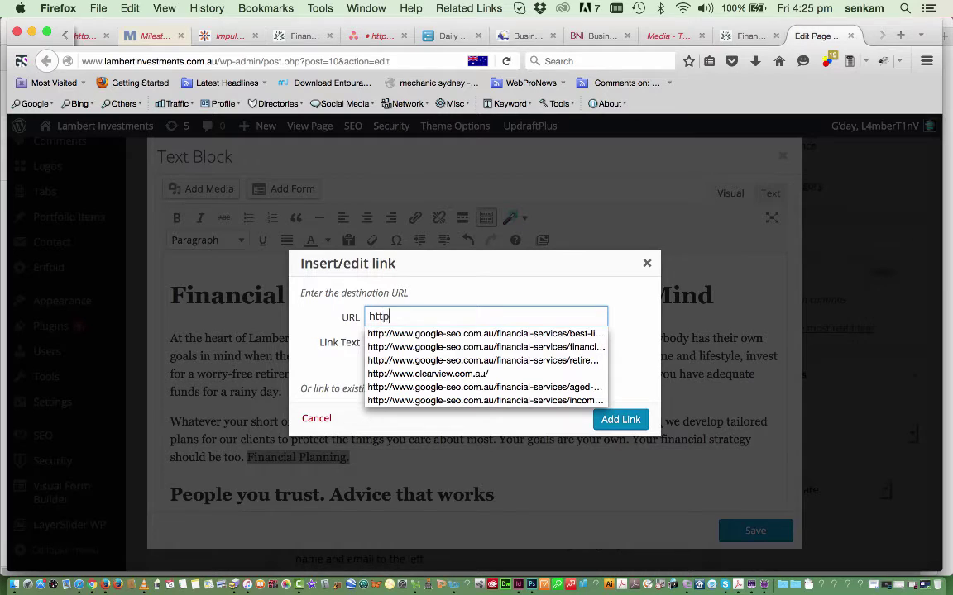
type("://")
key("BackSpace")
type("www.alm")
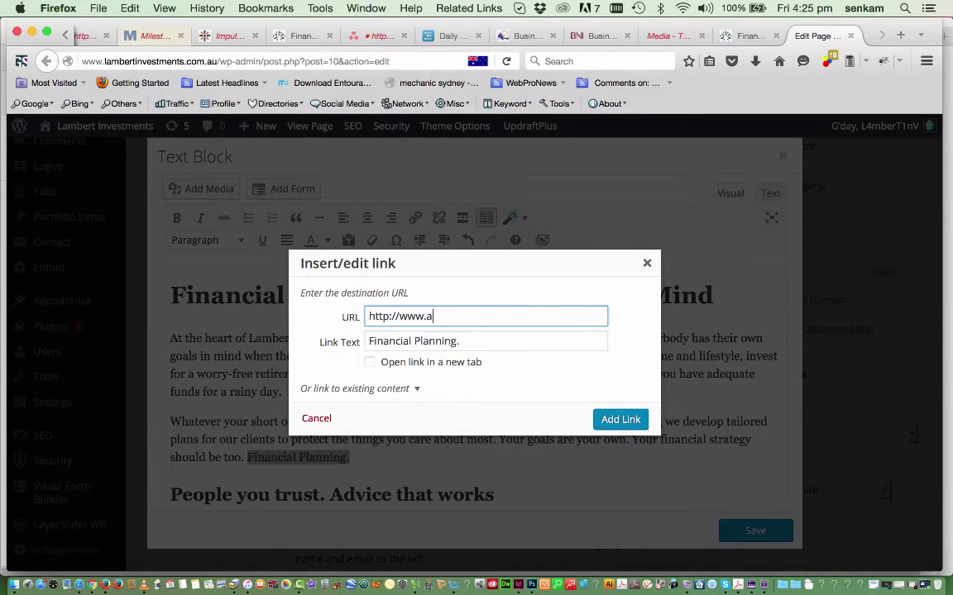
key("BackSpace")
key("BackSpace")
key("BackSpace")
type("lambertinvestments.com.au/contact")
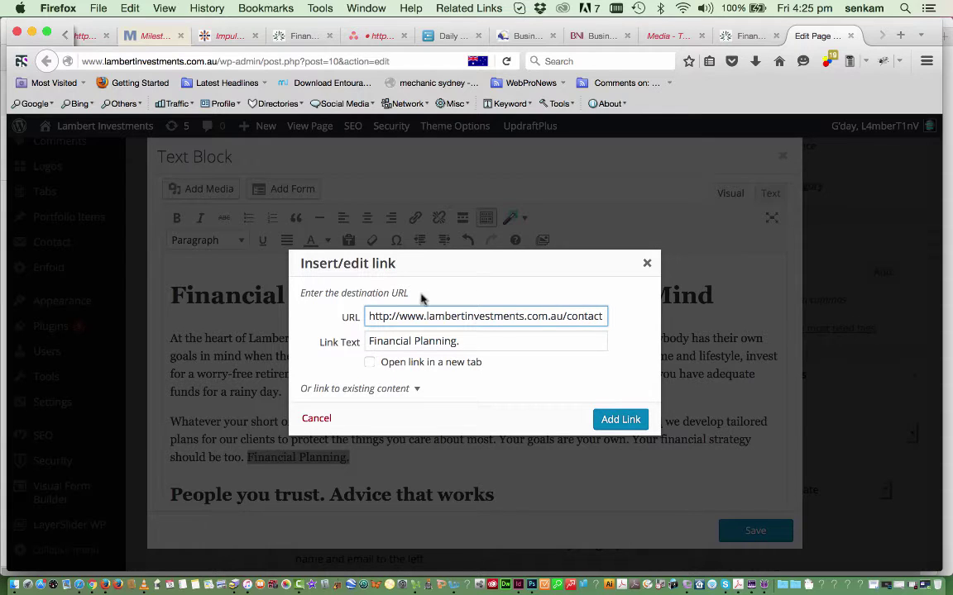
- Set the "Financial Planning." link to open in a new tab and add it to the paragraph
left_click(465, 344)
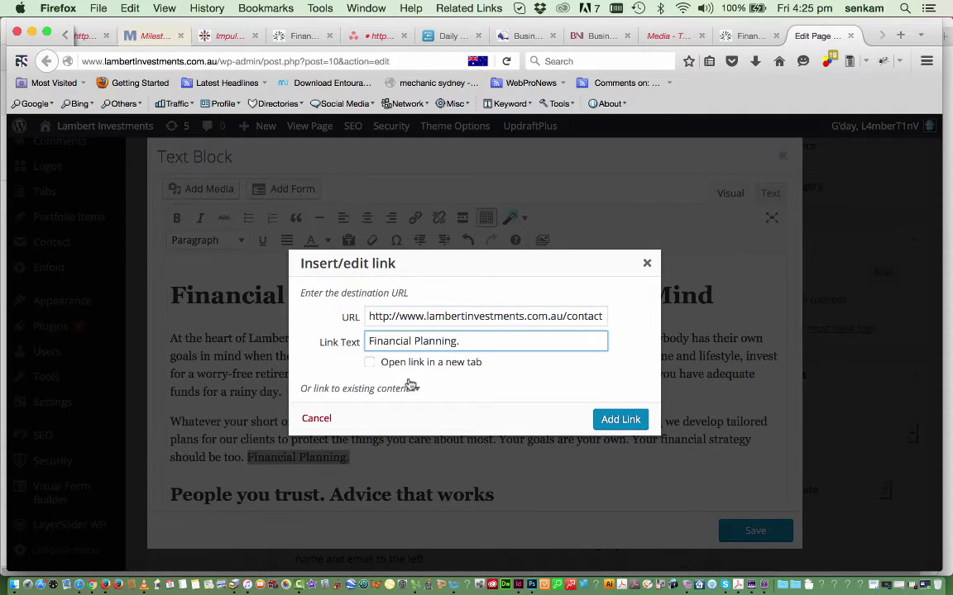
left_click(370, 364)
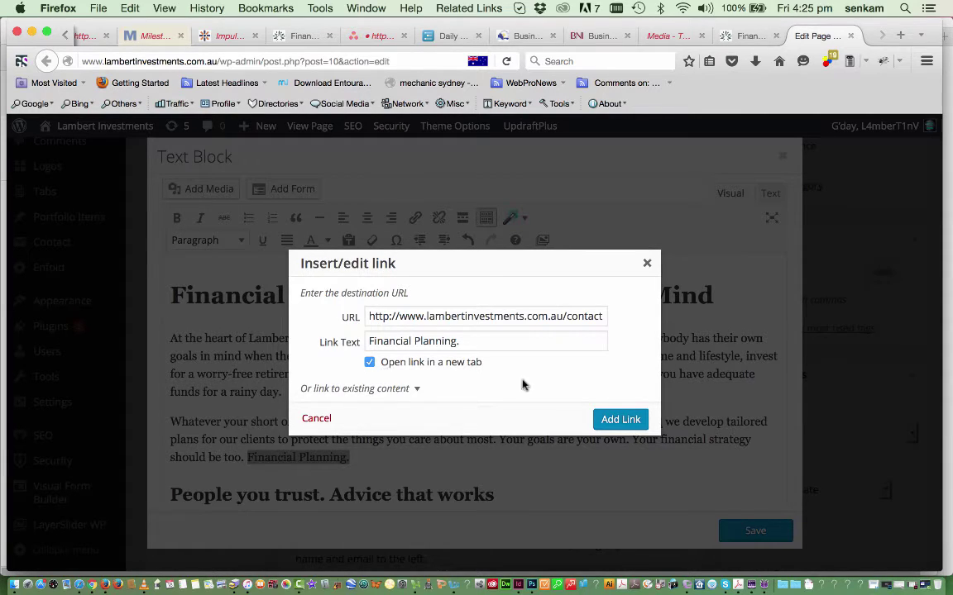
left_click(616, 420)
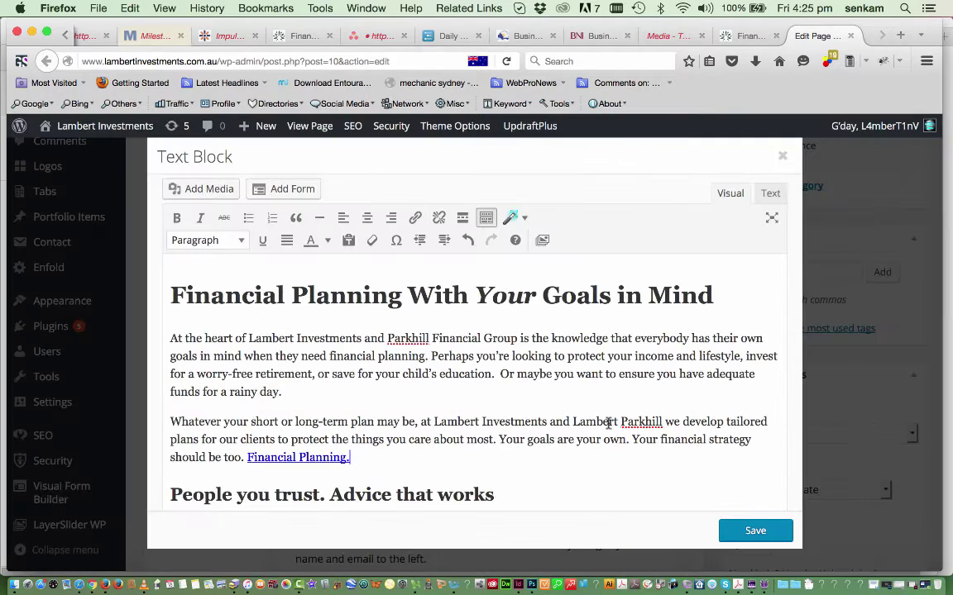
- Save the text block with its new link and update the Home page
scroll(568, 444, "down", 2)
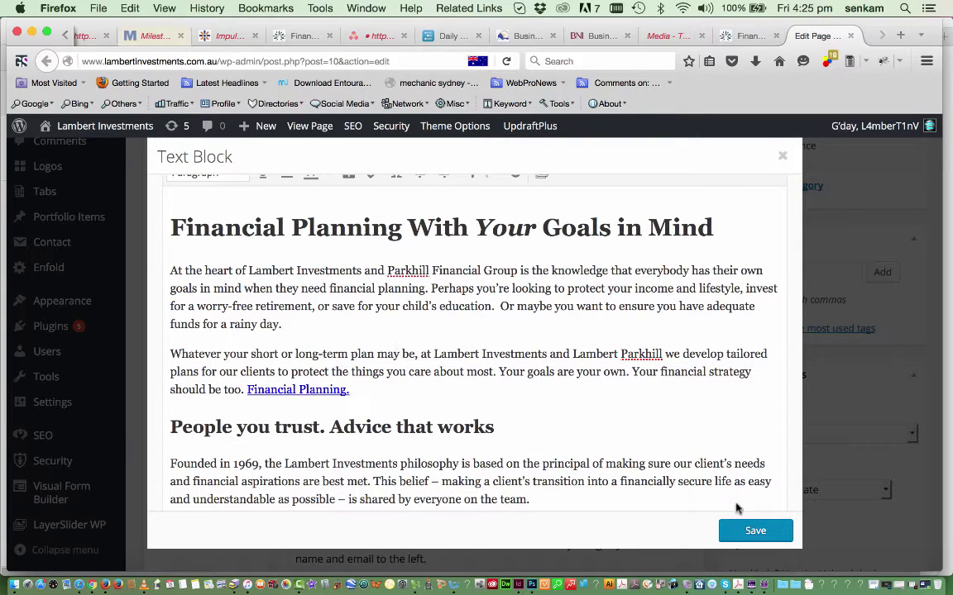
left_click(755, 530)
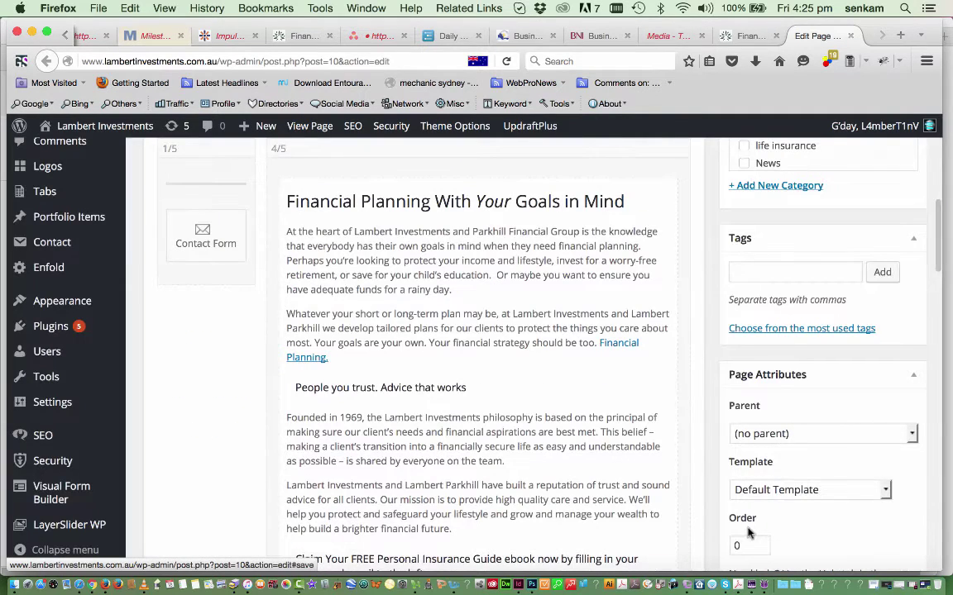
scroll(710, 475, "down", 3)
scroll(705, 469, "down", 1)
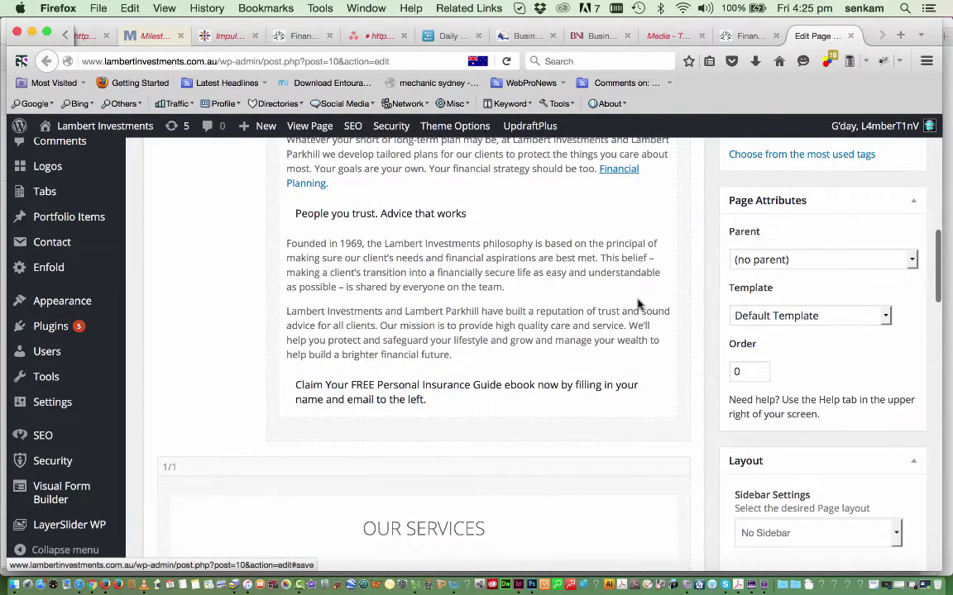
scroll(645, 304, "up", 8)
scroll(738, 285, "up", 5)
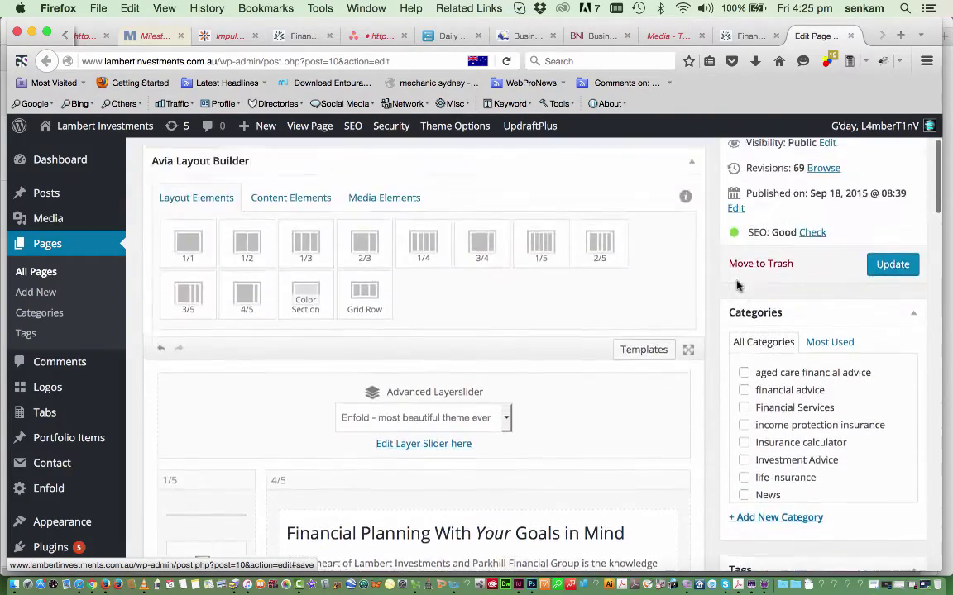
scroll(815, 307, "up", 1)
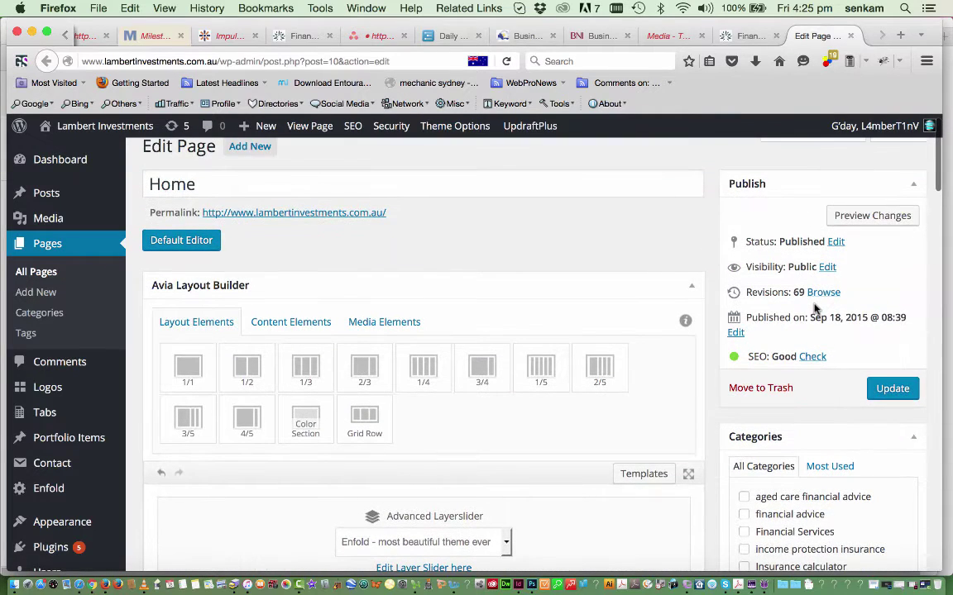
left_click(891, 388)
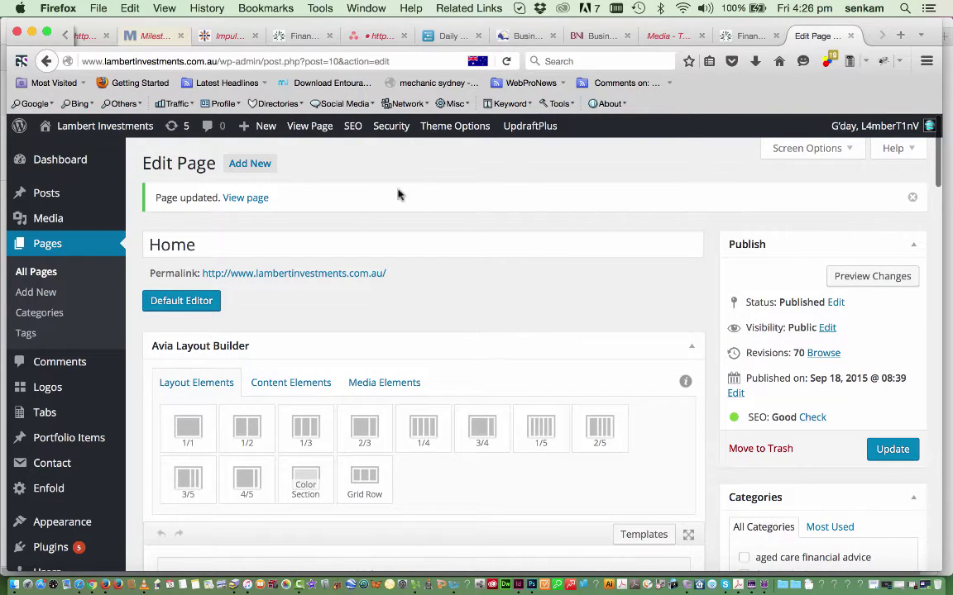
left_click_drag(396, 68, 219, 56)
key("BackSpace")
key("Return")
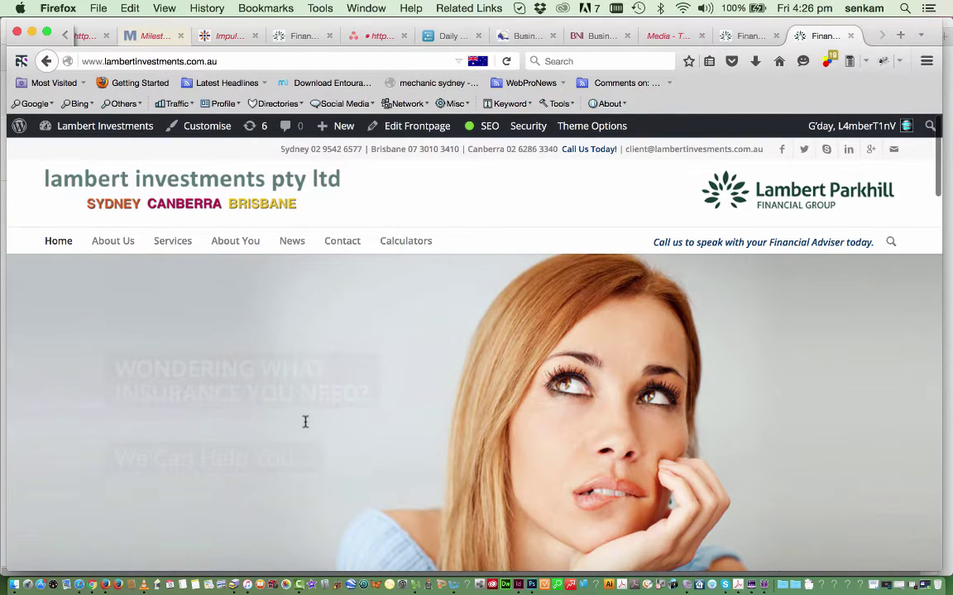
scroll(305, 426, "down", 5)
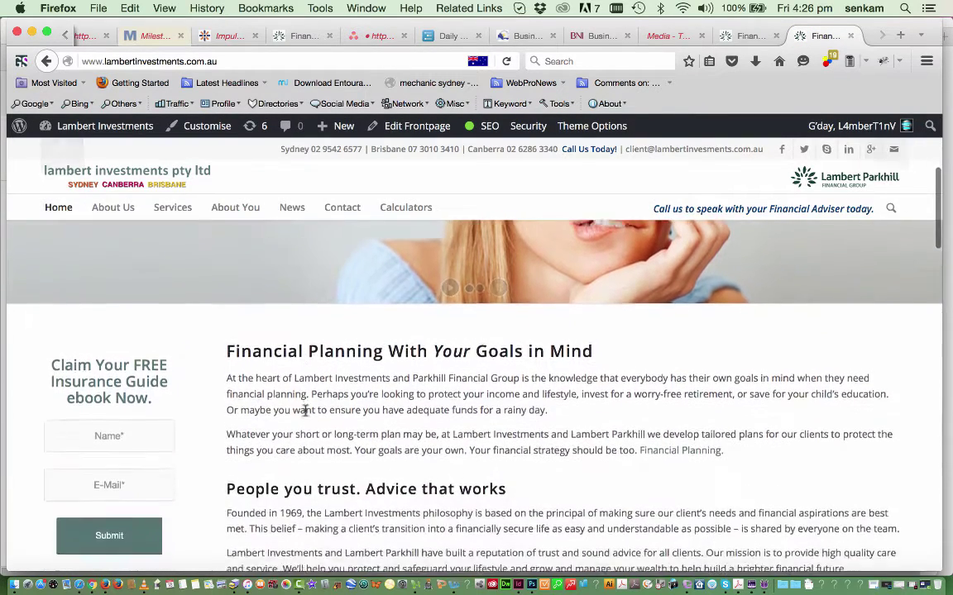
scroll(305, 411, "up", 1)
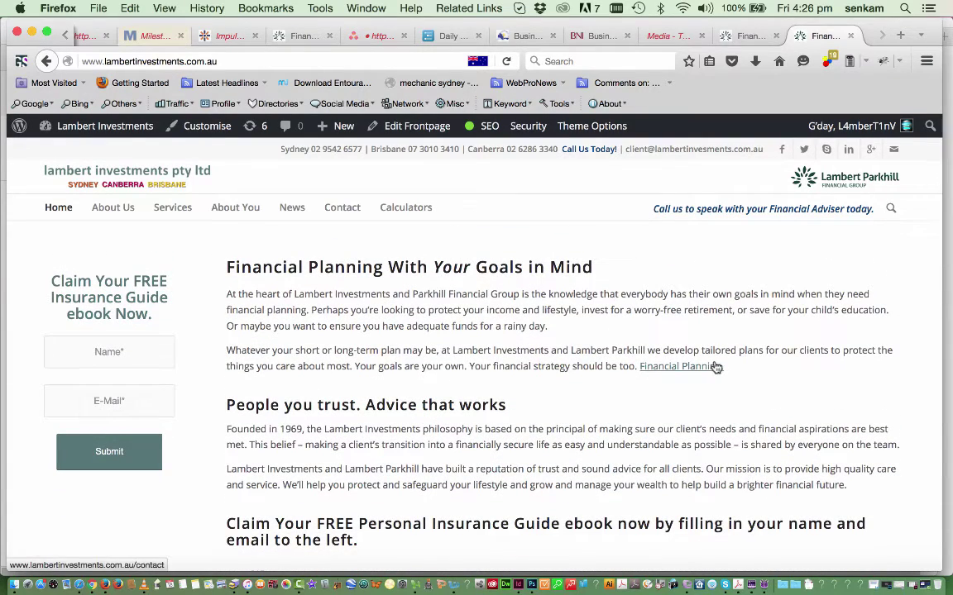
- Test the "Financial Planning." link, compare the home page tab with the linked page's tab, and close the linked page
left_click(668, 370)
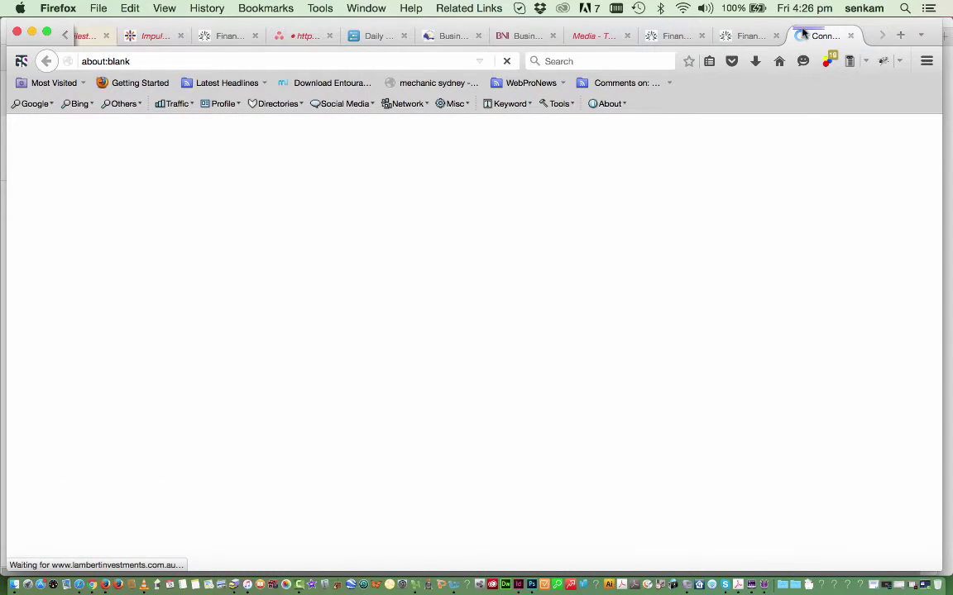
left_click(748, 36)
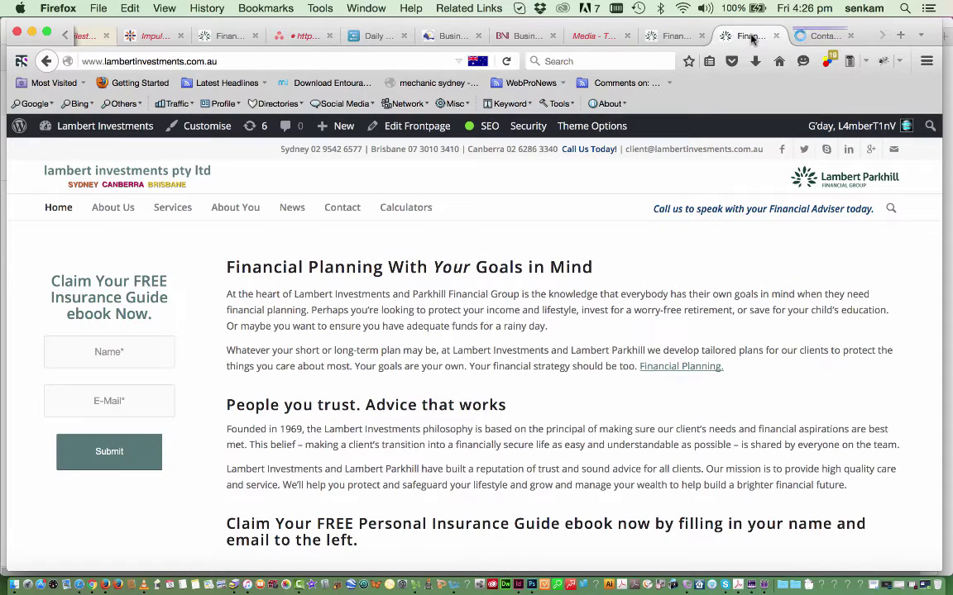
left_click(816, 37)
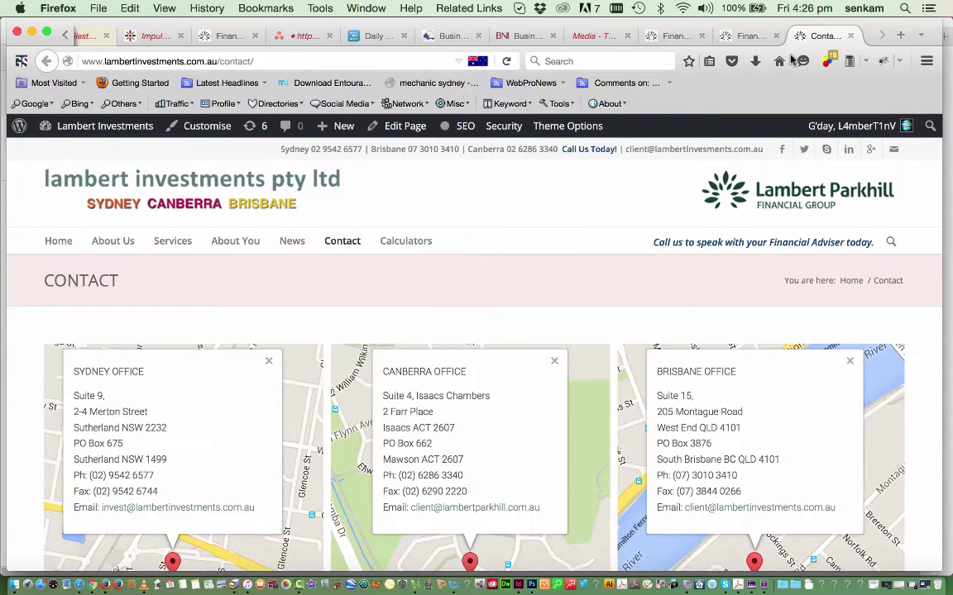
left_click(851, 36)
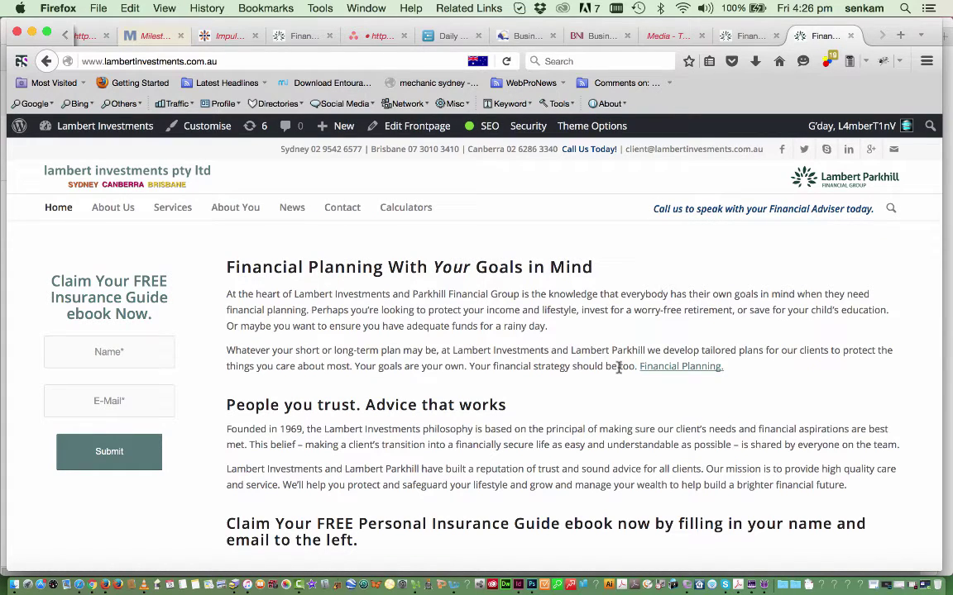
- Open the front page for editing again and open its "Financial Planning With Your Goals in Mind" text block
left_click(417, 126)
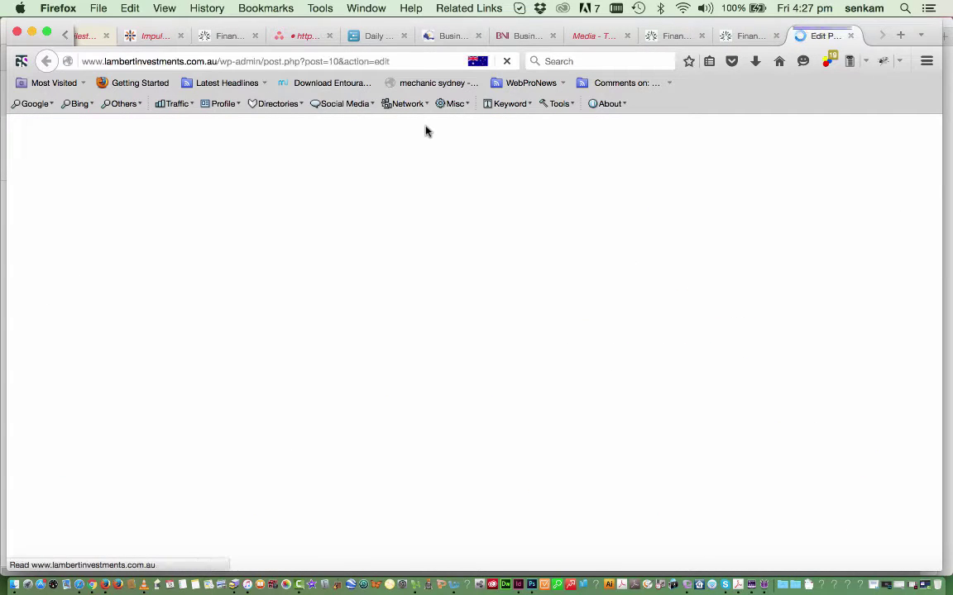
scroll(419, 398, "down", 3)
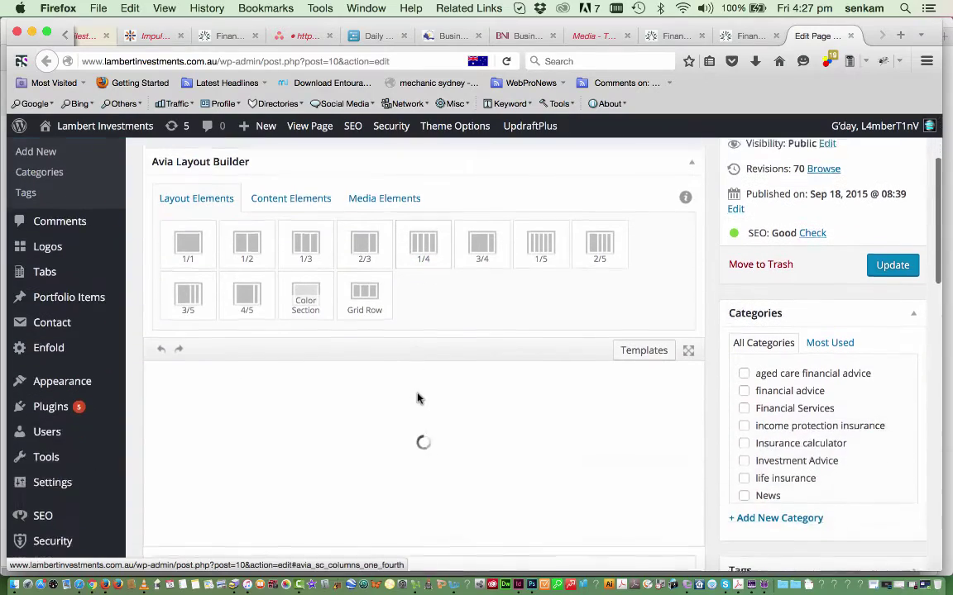
scroll(419, 397, "down", 5)
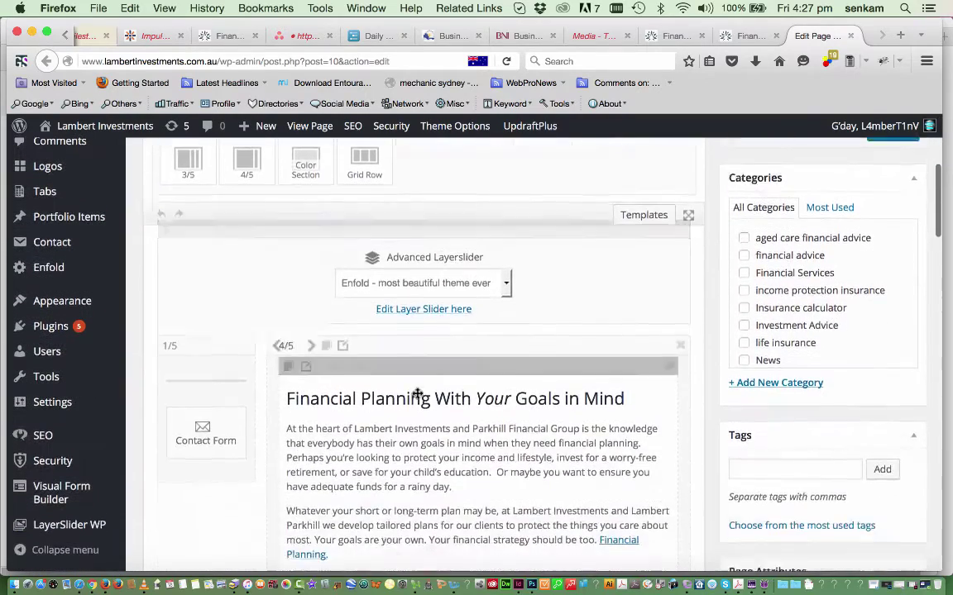
left_click(431, 397)
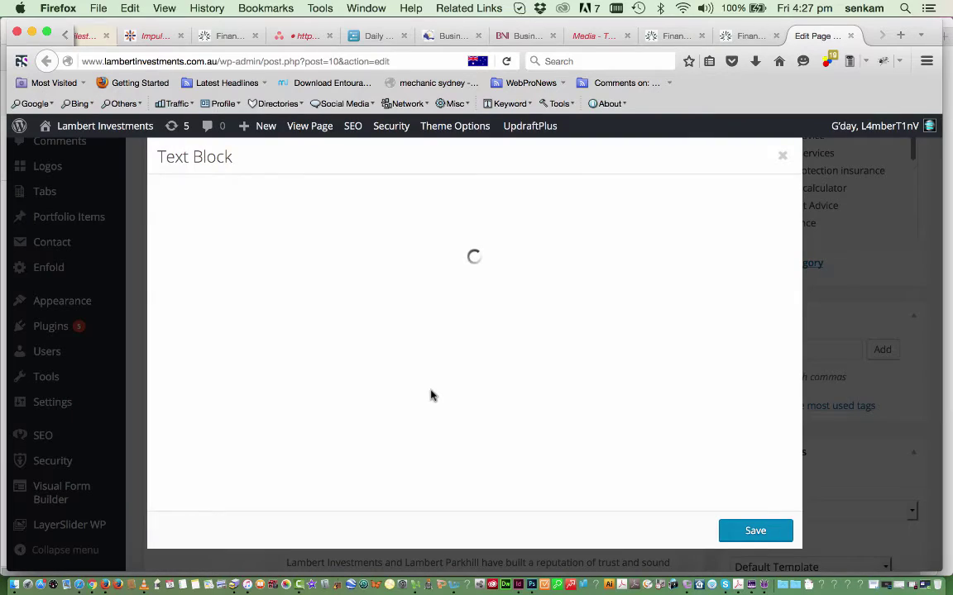
- Delete the linked words "Financial Planning." from the end of the second paragraph
scroll(431, 394, "down", 5)
scroll(430, 392, "down", 2)
left_click(313, 259)
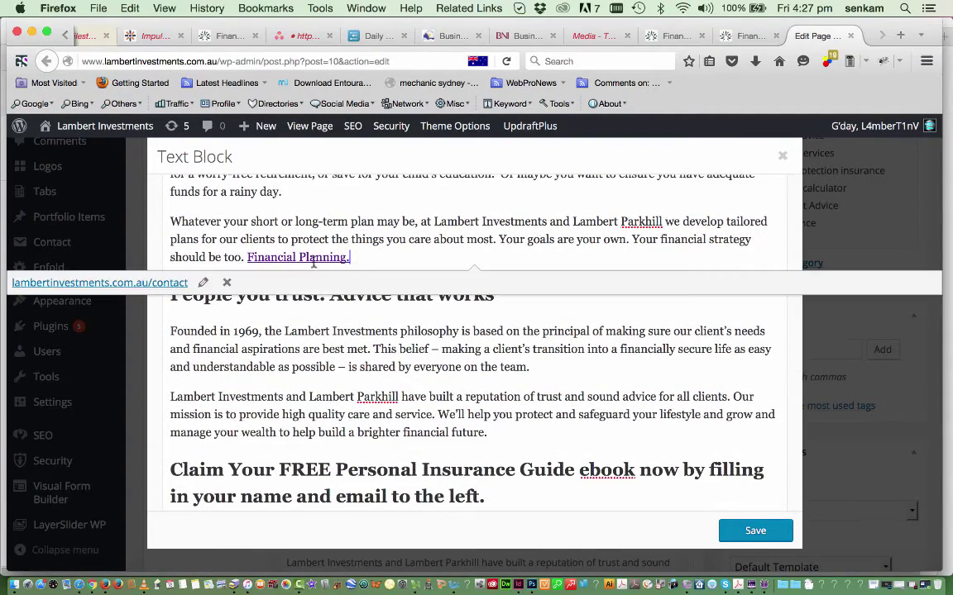
left_click(247, 257, "shift")
key("BackSpace")
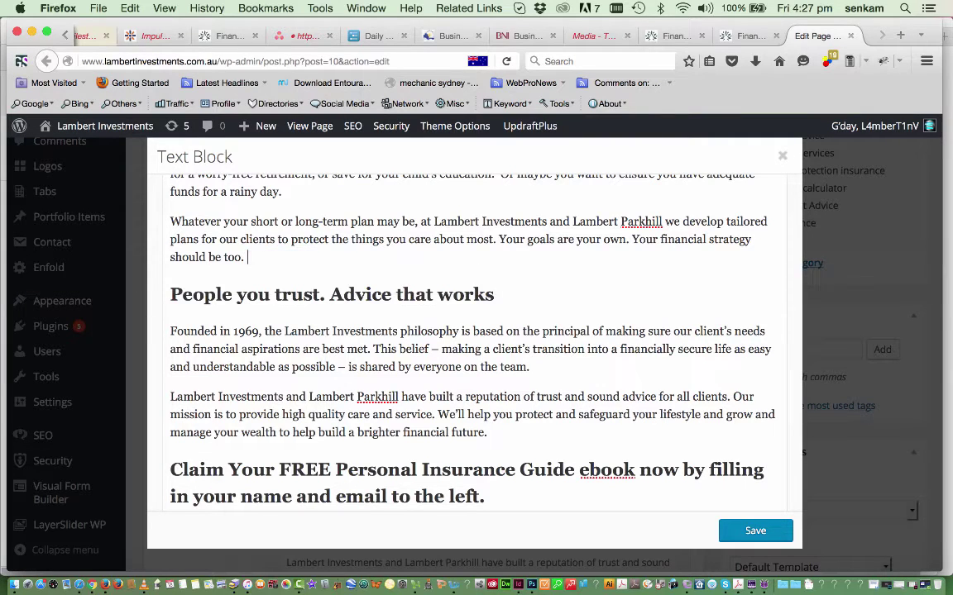
- Save the text block without the linked words, update the Home page, and check the block in the layout
left_click(756, 530)
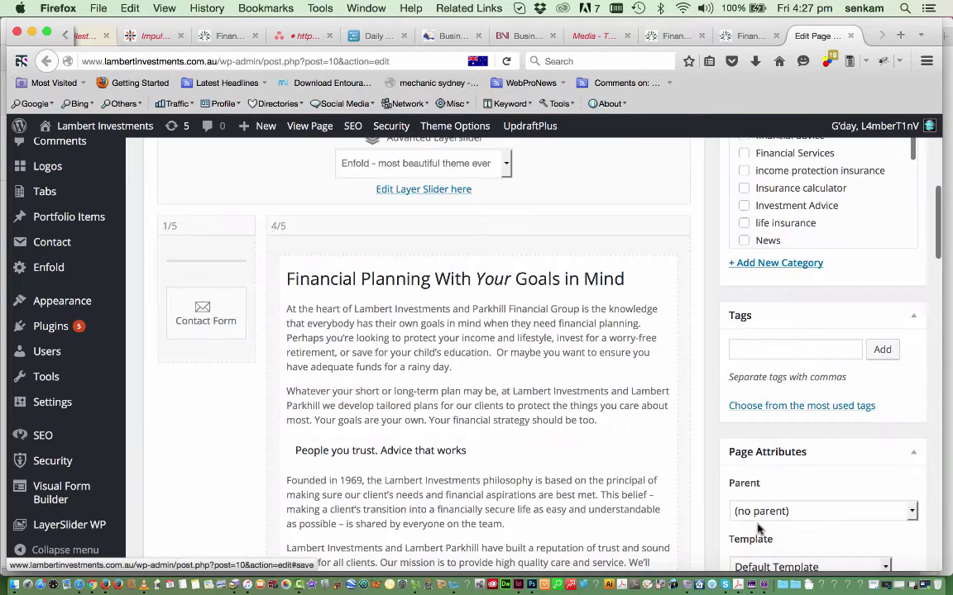
scroll(794, 313, "up", 5)
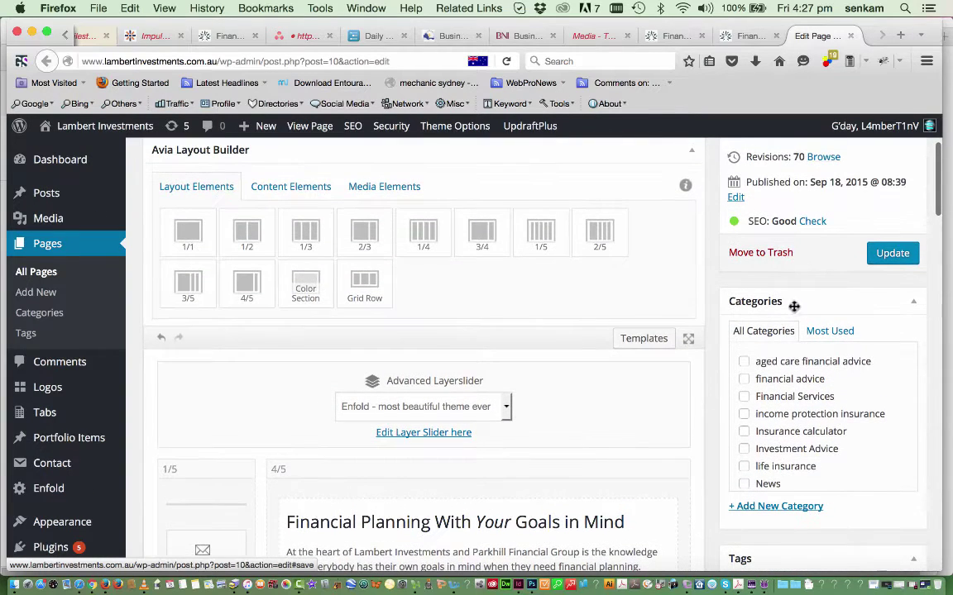
left_click(882, 257)
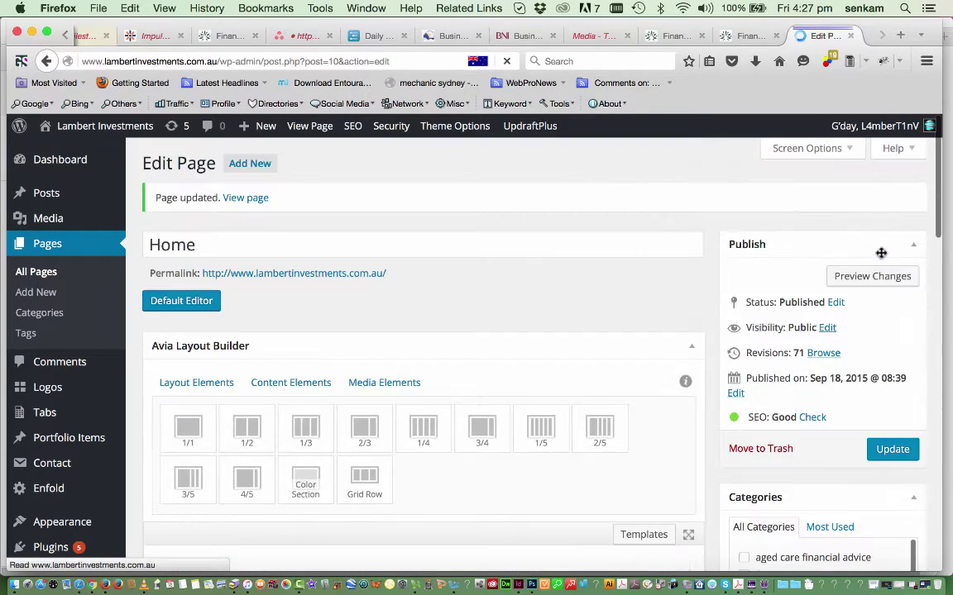
scroll(597, 493, "down", 5)
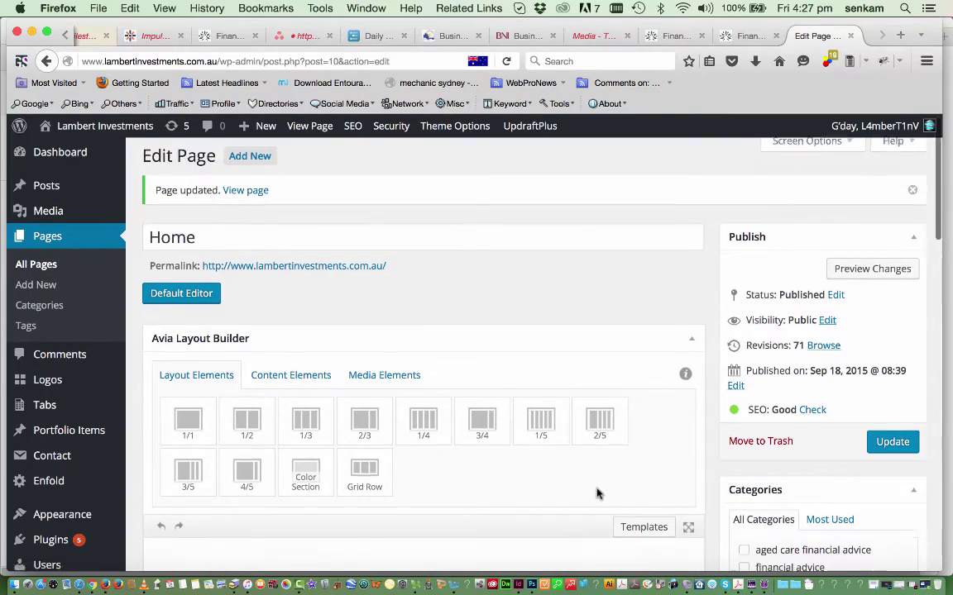
scroll(597, 493, "down", 7)
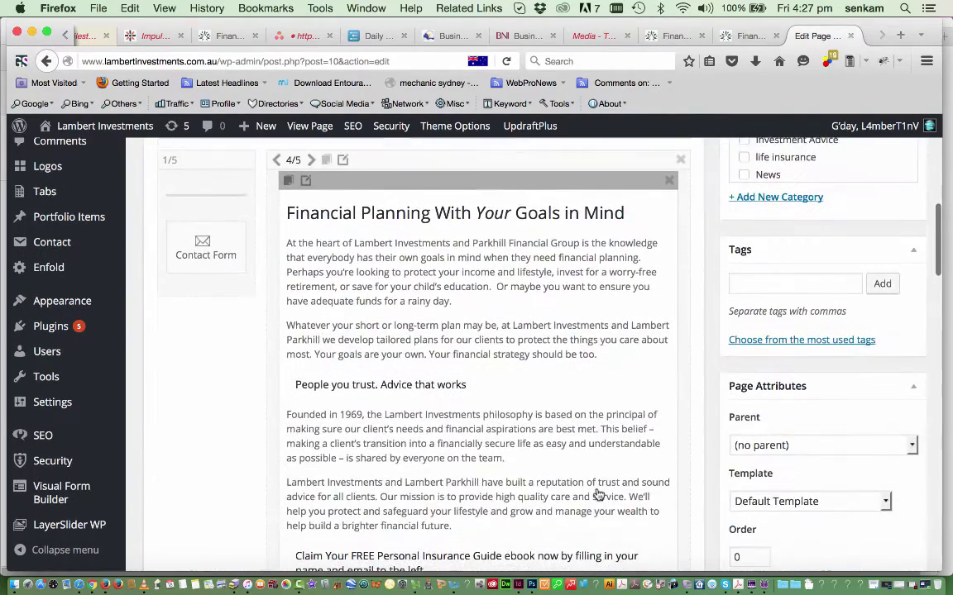
- Open the settings of the "OUR SERVICES" special heading in the Home page layout and save them without editing anything
scroll(596, 489, "down", 3)
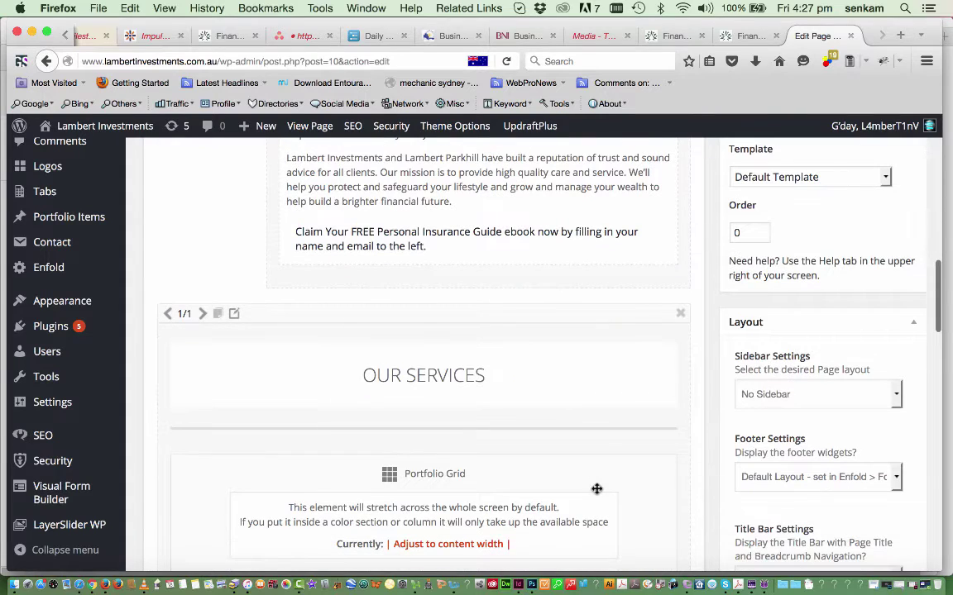
scroll(597, 491, "down", 4)
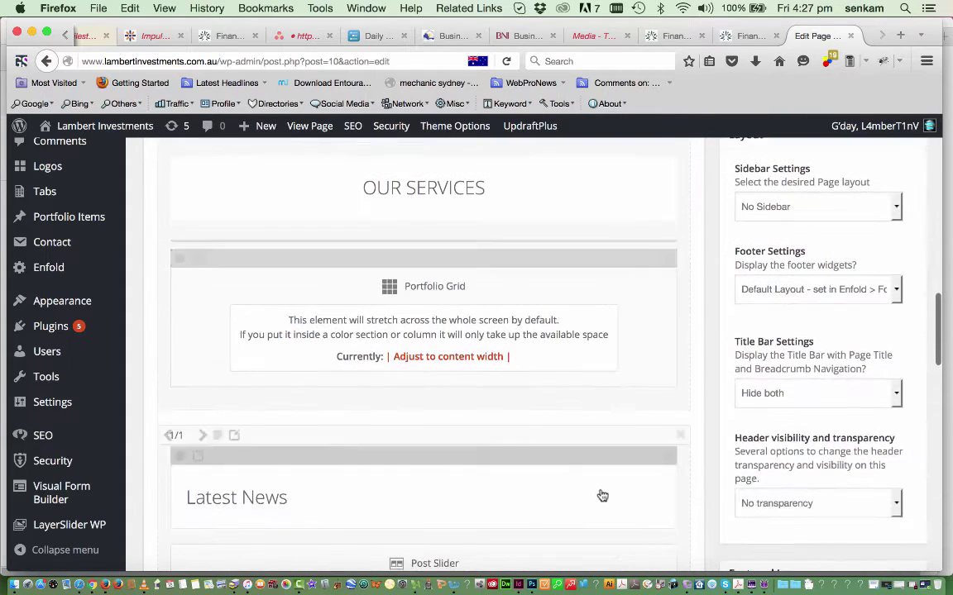
scroll(600, 488, "up", 3)
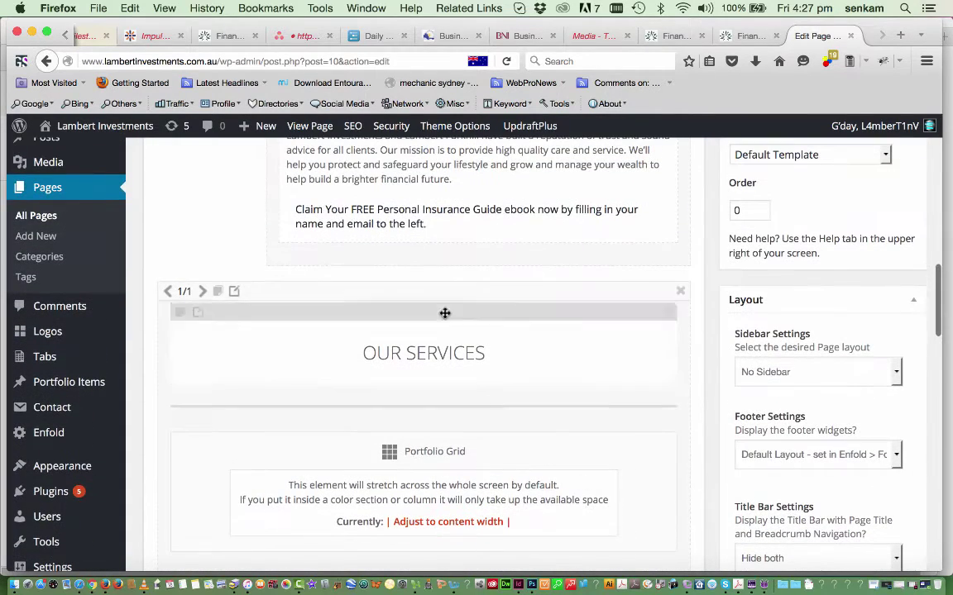
left_click(450, 365)
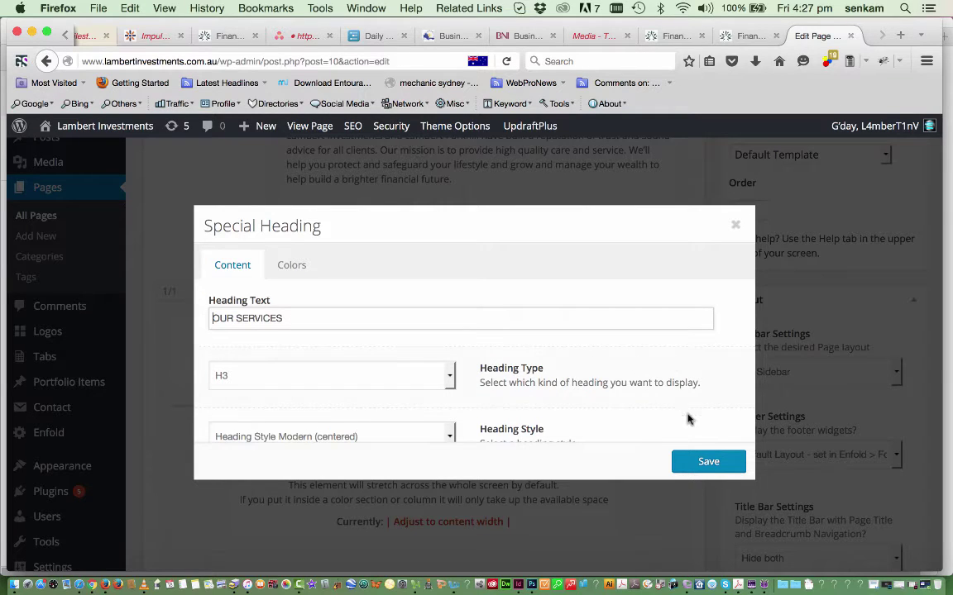
left_click(703, 460)
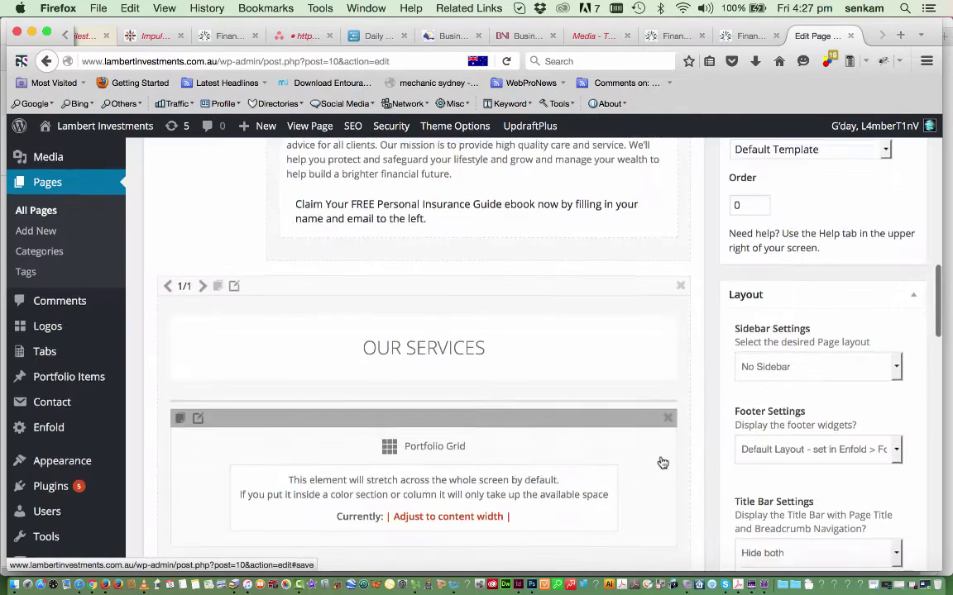
- Examine the Portfolio Grid element's settings, close them without saving, and look over the remaining Home page layout elements
scroll(662, 461, "down", 3)
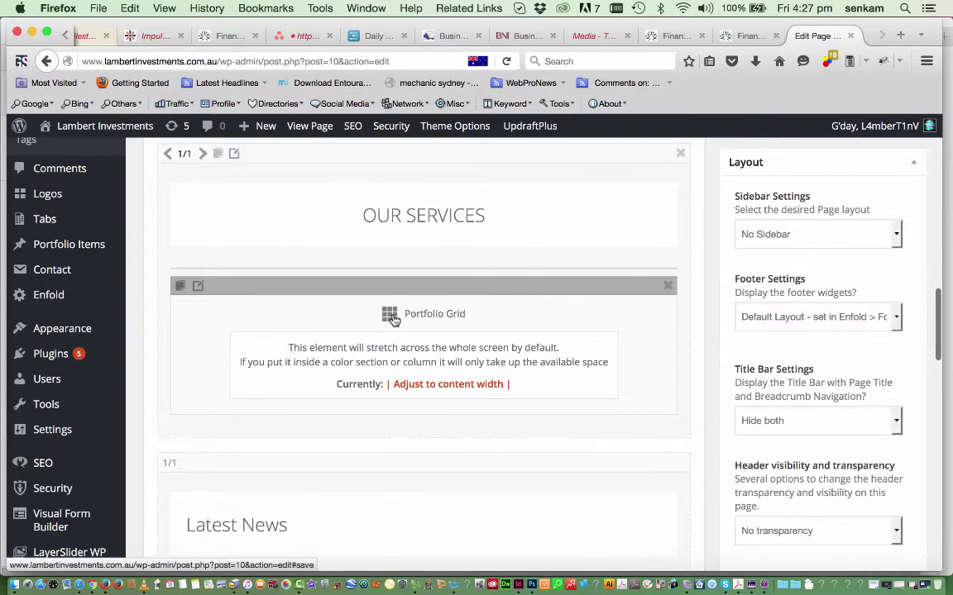
left_click(394, 319)
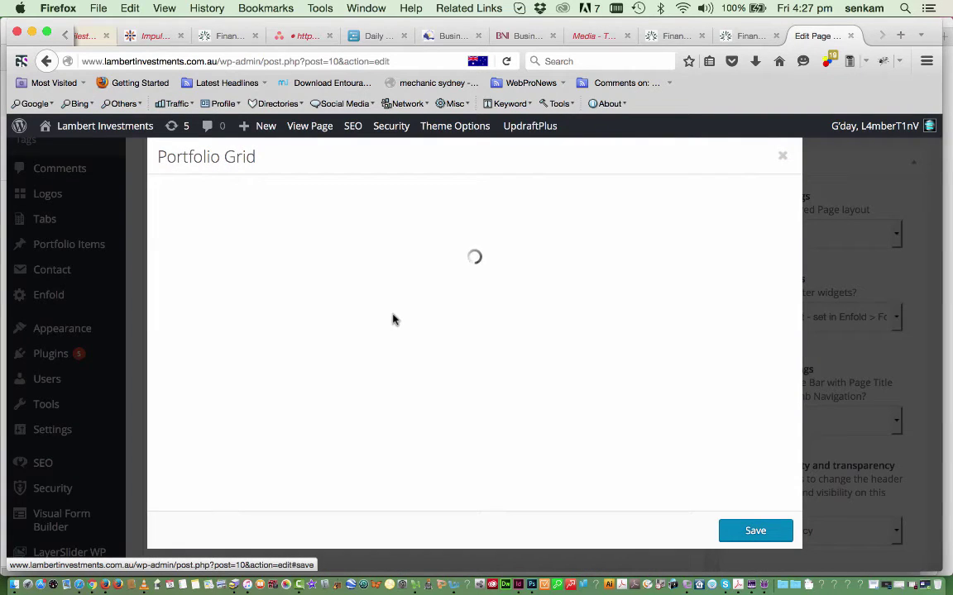
scroll(528, 311, "down", 2)
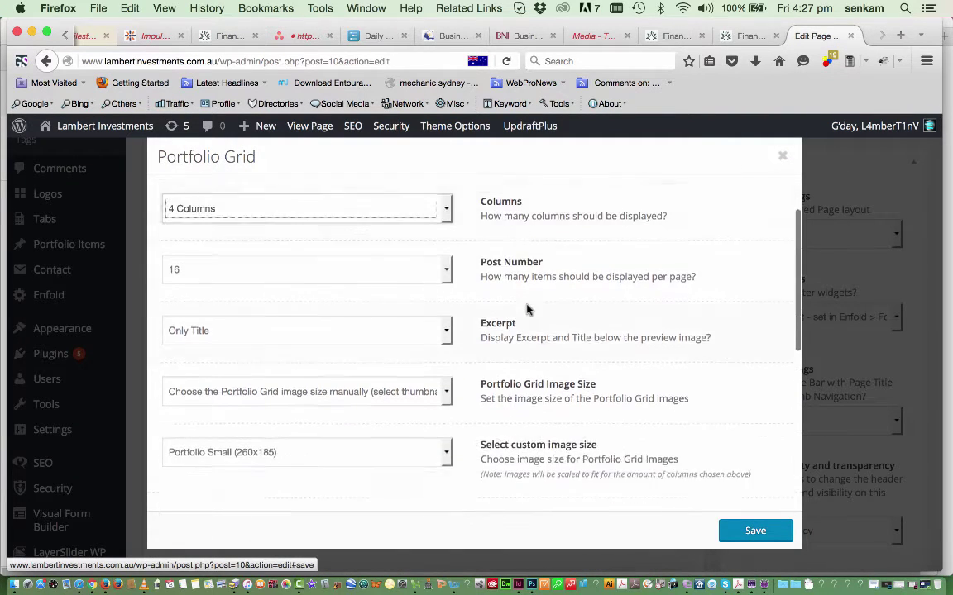
scroll(527, 310, "down", 8)
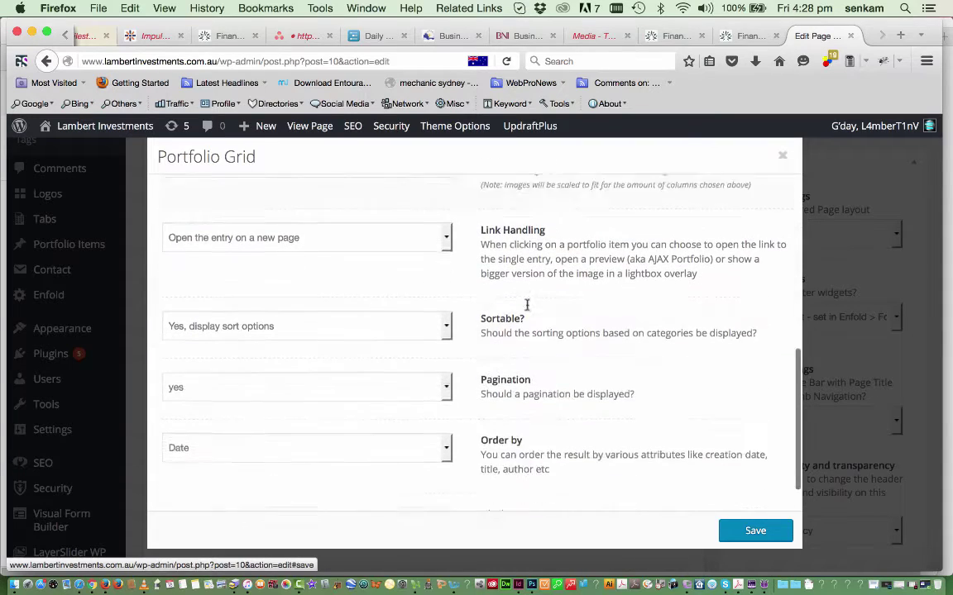
scroll(528, 308, "up", 8)
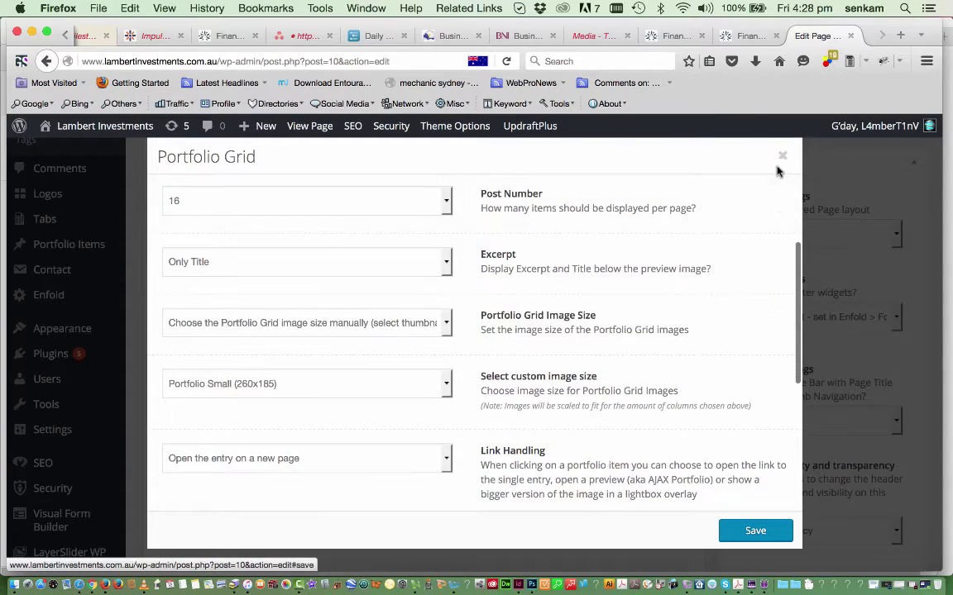
left_click(781, 157)
scroll(581, 389, "down", 5)
scroll(581, 388, "down", 5)
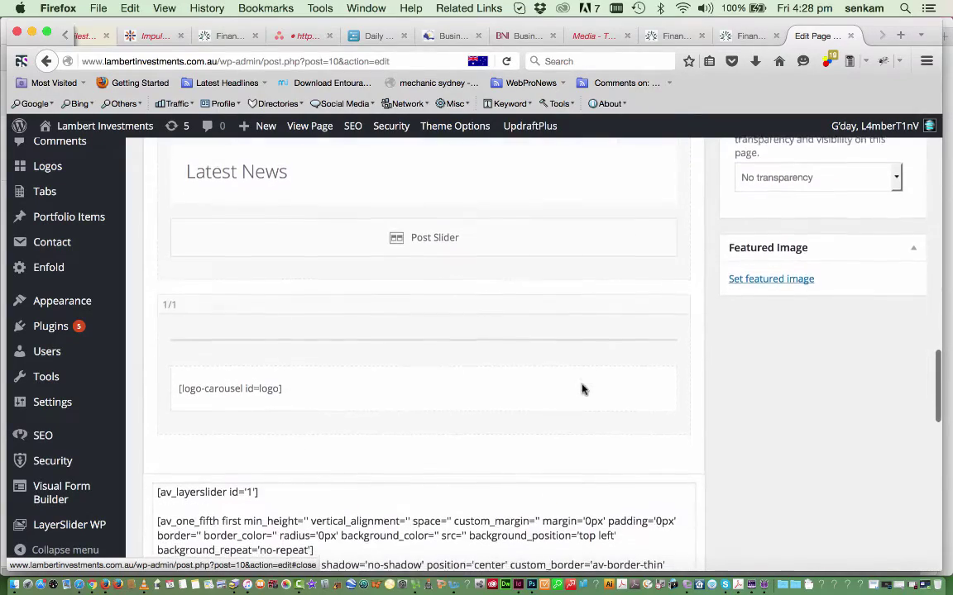
scroll(581, 389, "down", 2)
scroll(582, 388, "up", 10)
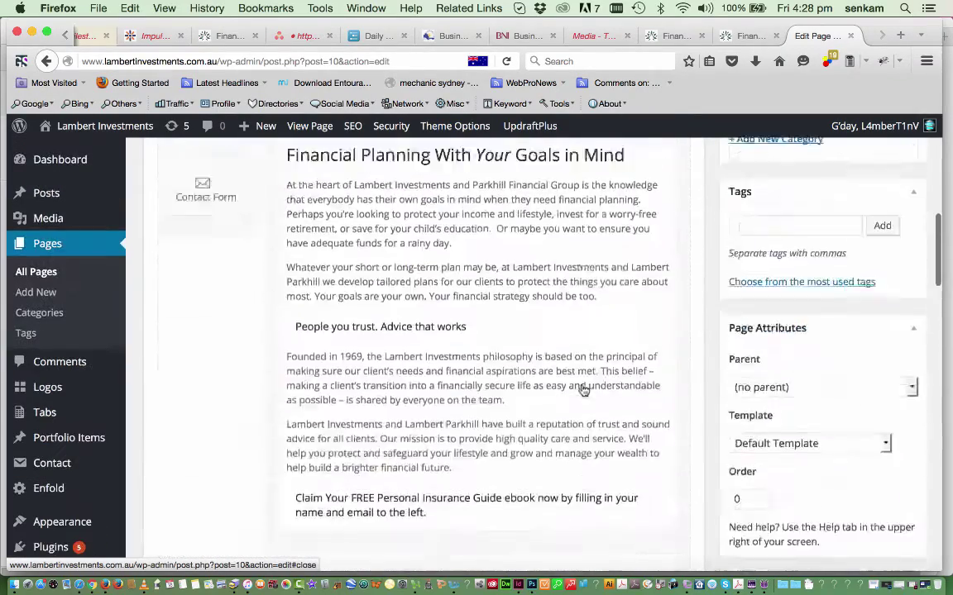
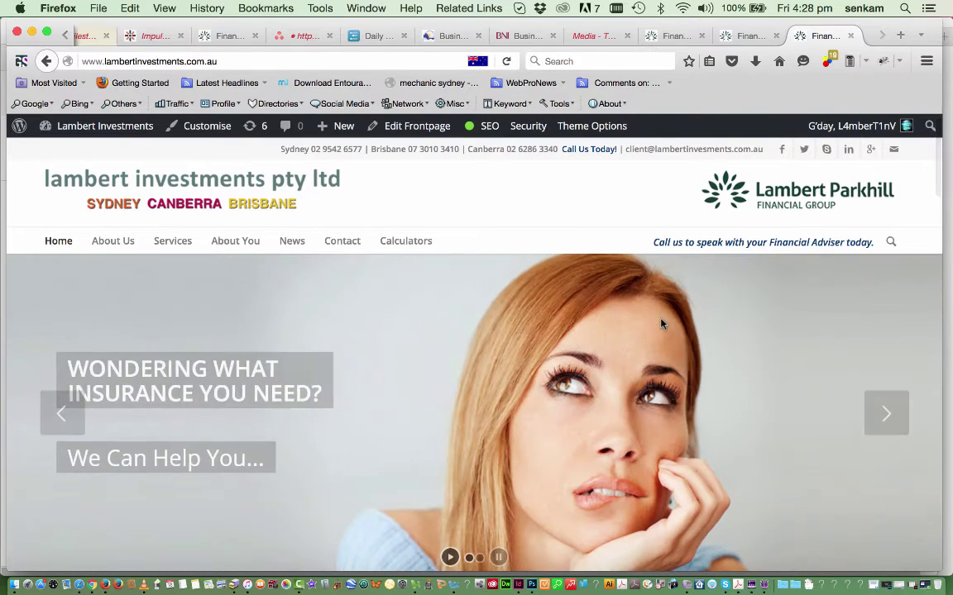
- Open the website's About Us page and look through its content from the introduction to the financial solutions section
mouse_move(130, 247)
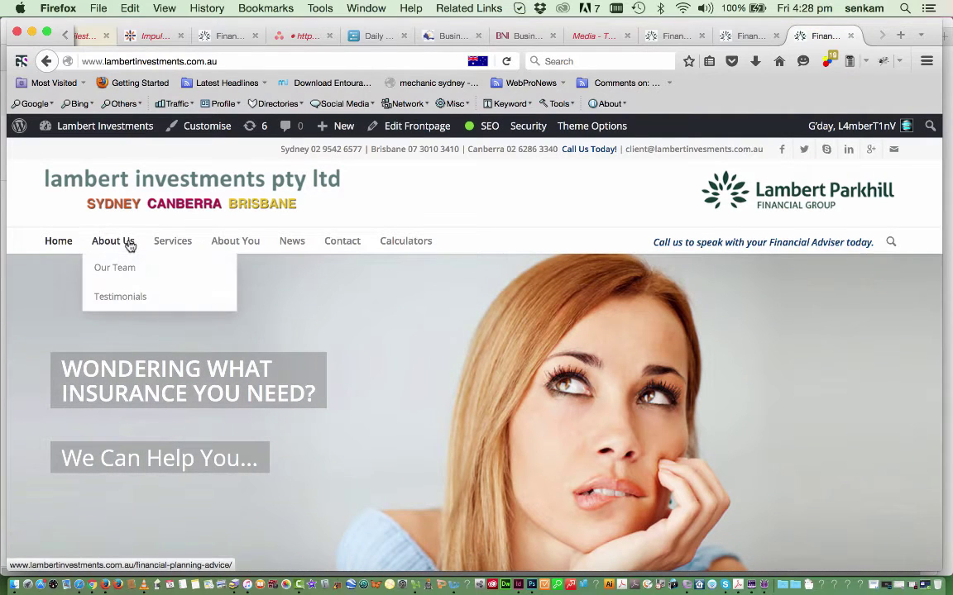
left_click(130, 247)
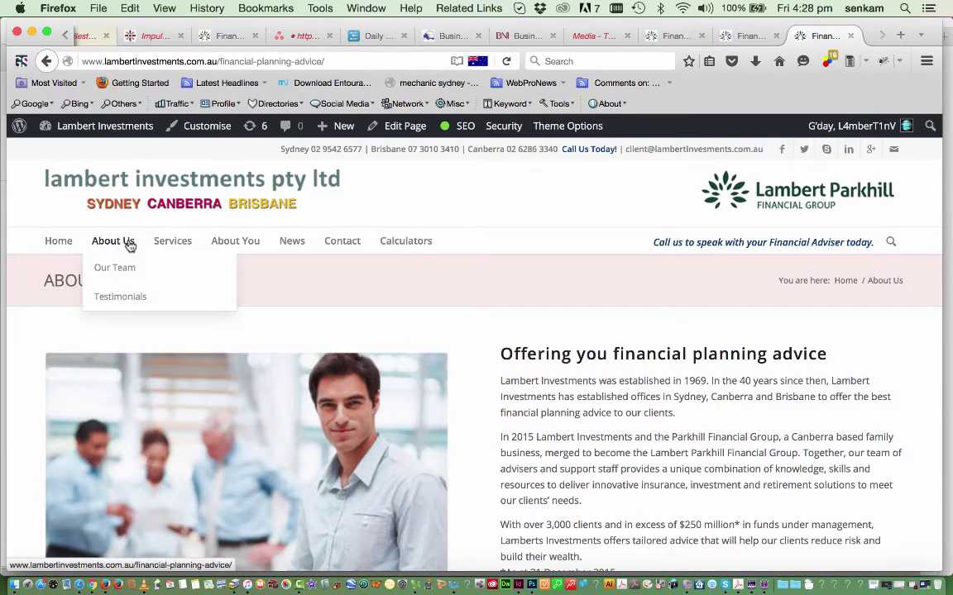
scroll(474, 515, "down", 5)
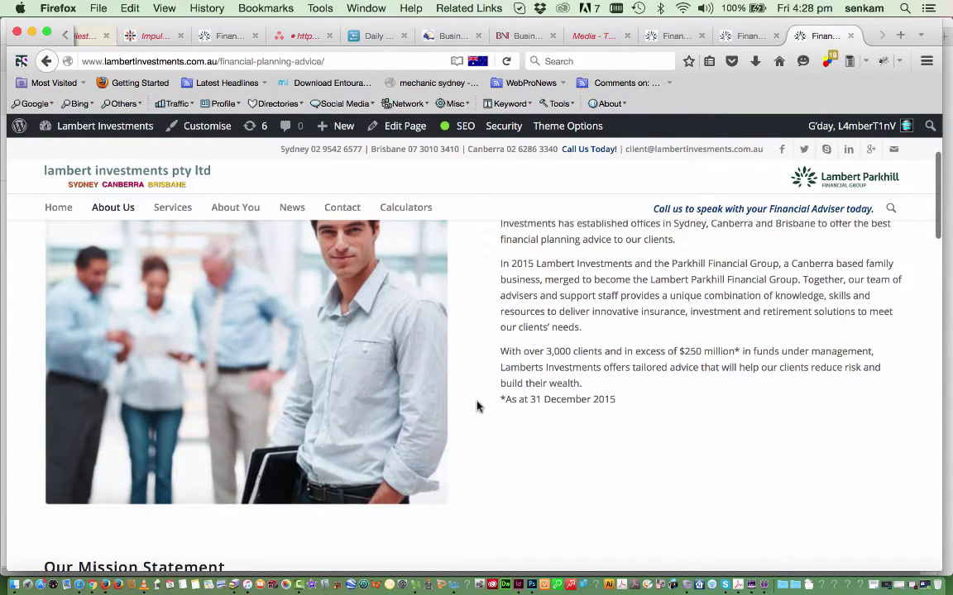
scroll(476, 405, "up", 1)
scroll(476, 405, "down", 8)
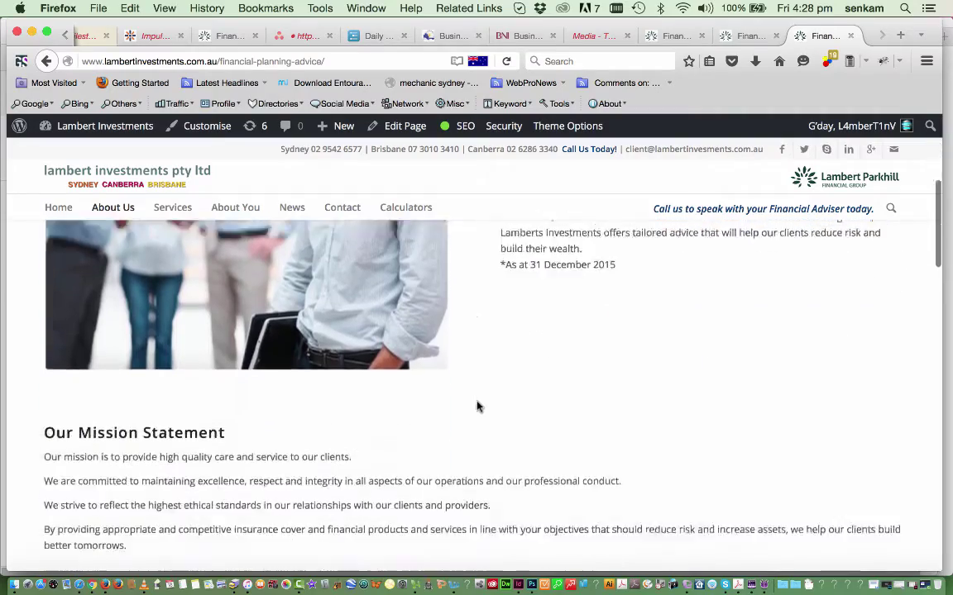
scroll(477, 405, "down", 10)
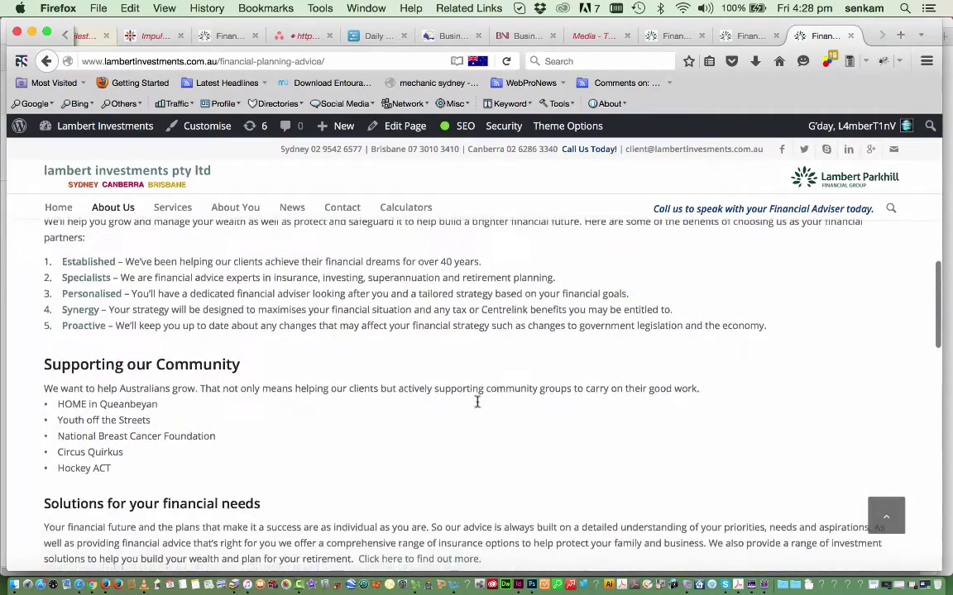
scroll(477, 403, "up", 15)
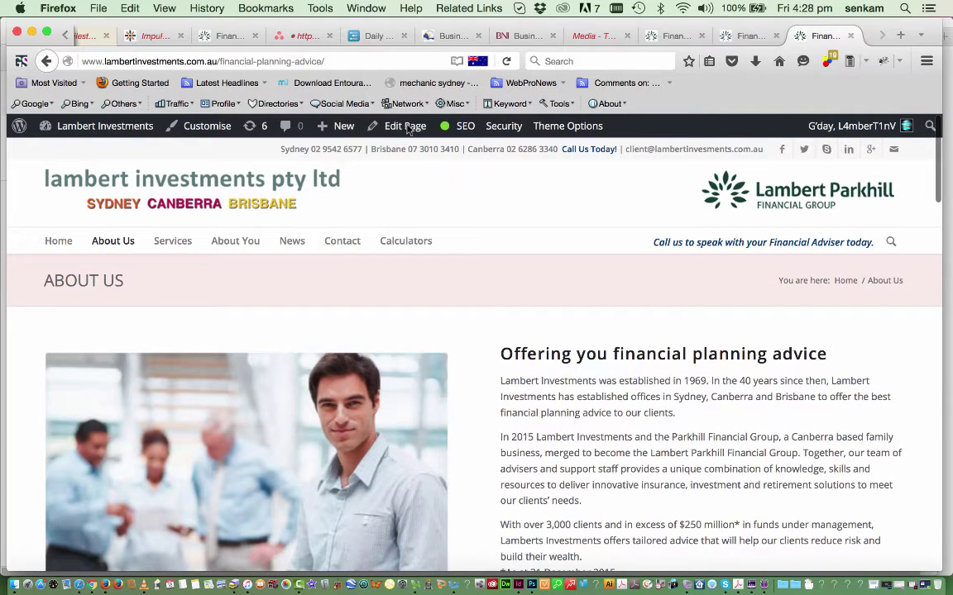
- Open the About Us page for editing and examine how its image and text blocks are arranged in the layout builder
left_click(406, 130)
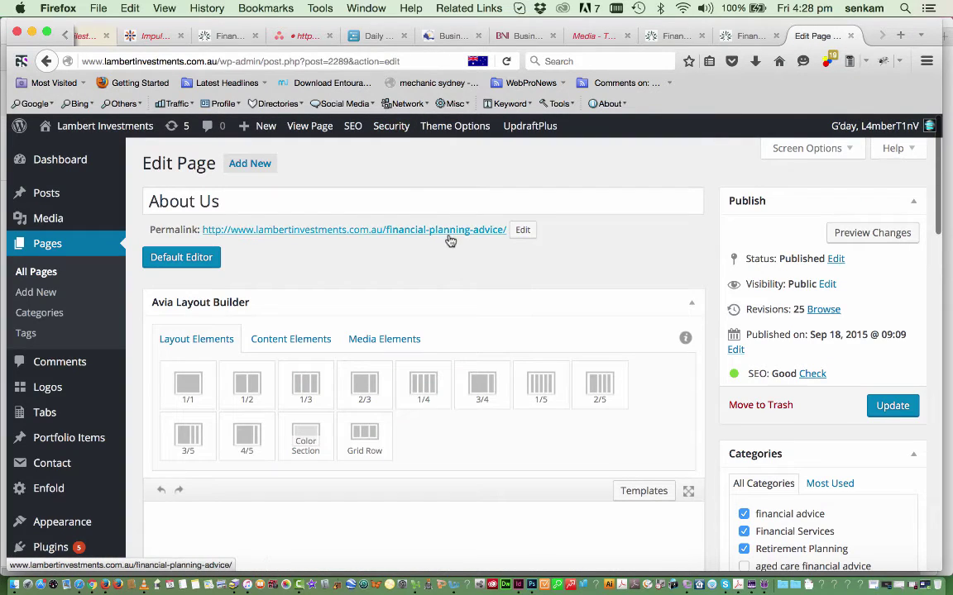
scroll(451, 256, "down", 4)
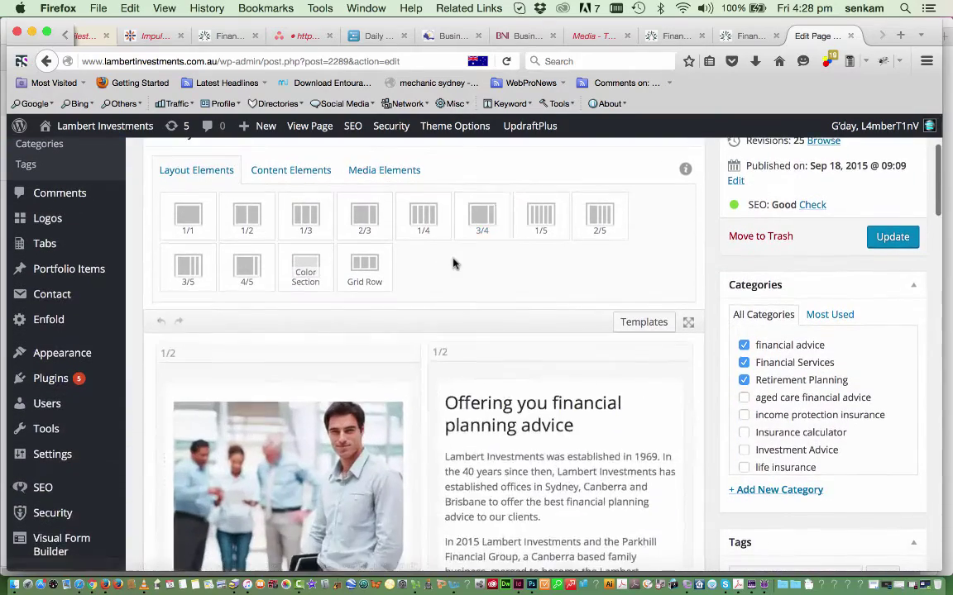
scroll(453, 263, "down", 4)
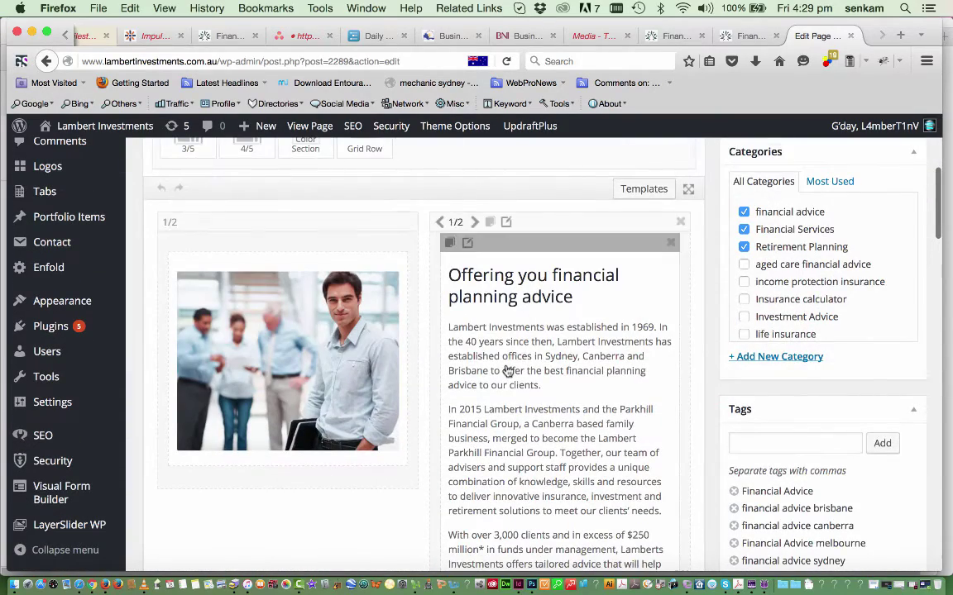
scroll(506, 372, "down", 3)
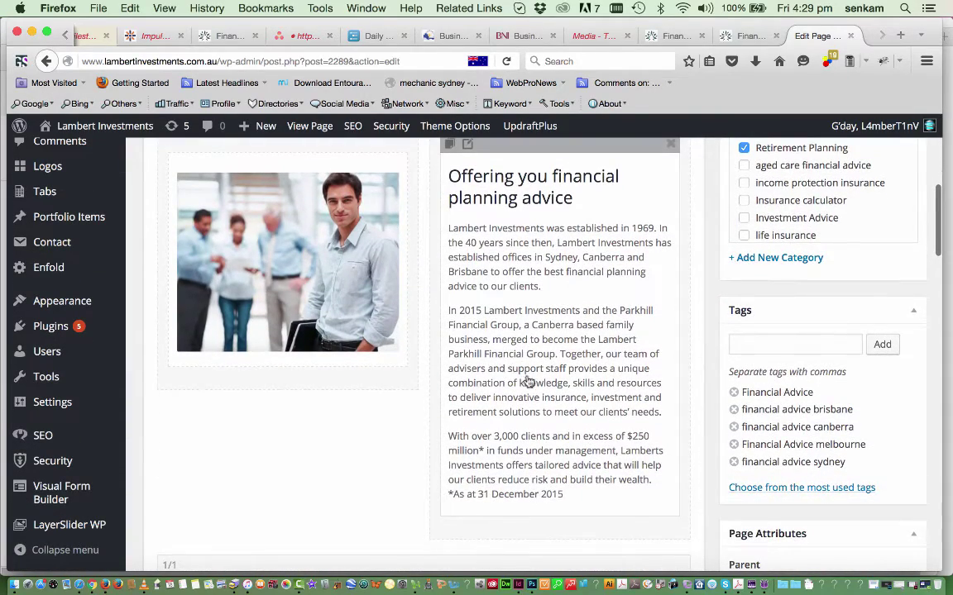
scroll(508, 372, "down", 8)
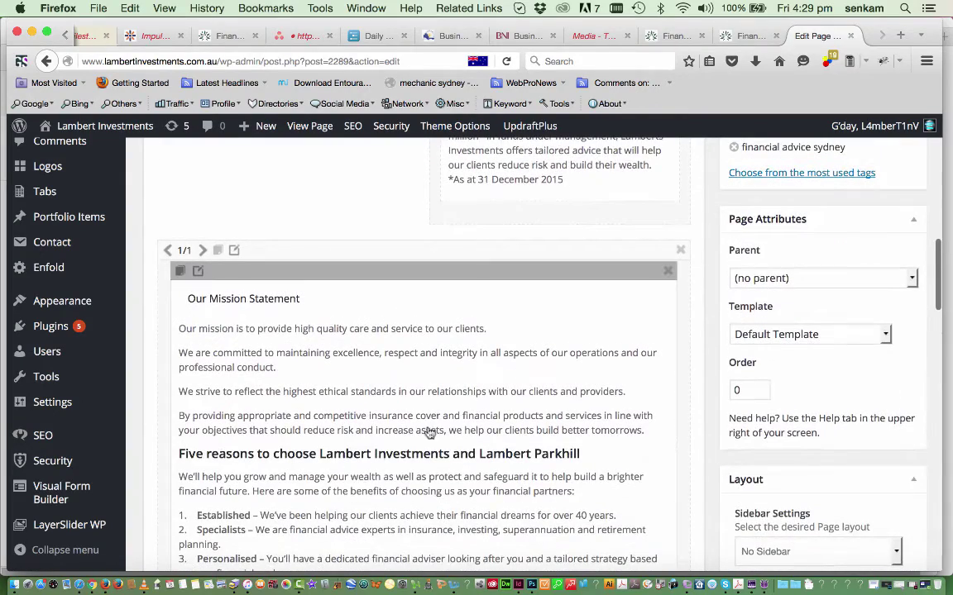
mouse_move(571, 425)
scroll(571, 425, "down", 4)
scroll(571, 425, "up", 16)
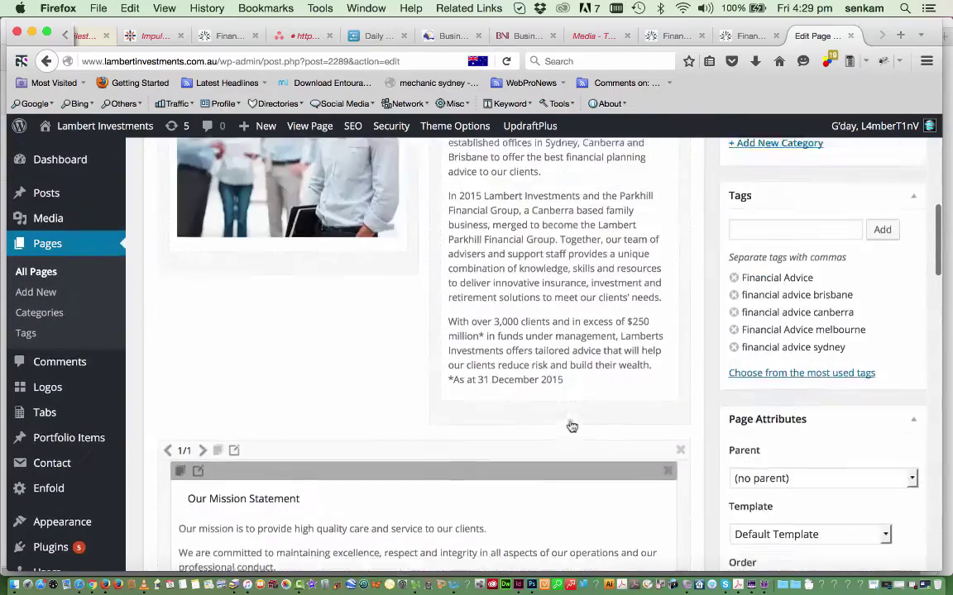
scroll(570, 425, "down", 10)
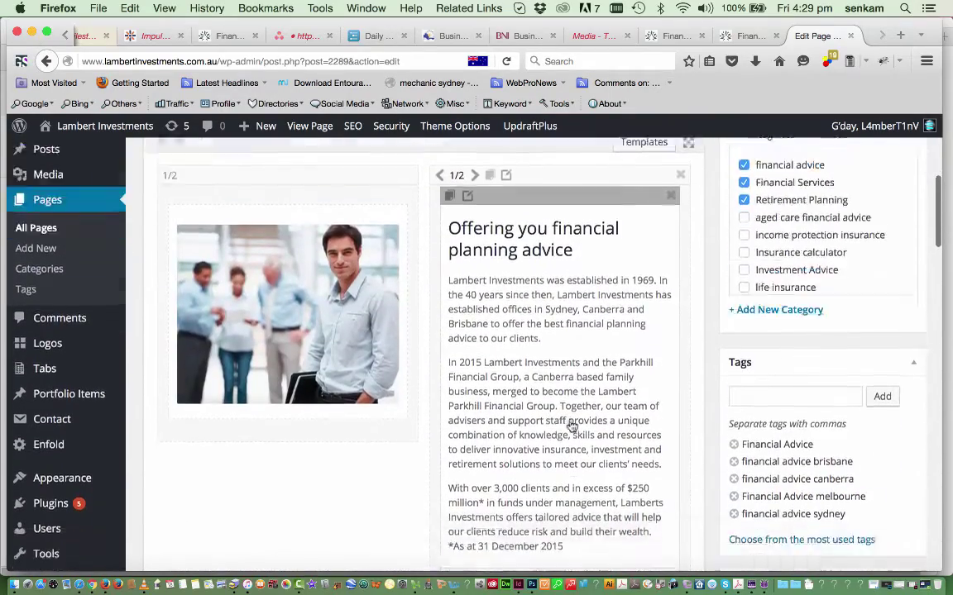
- Open the "Our Mission Statement" text block, look through its content, and save the block without editing the text
left_click(332, 394)
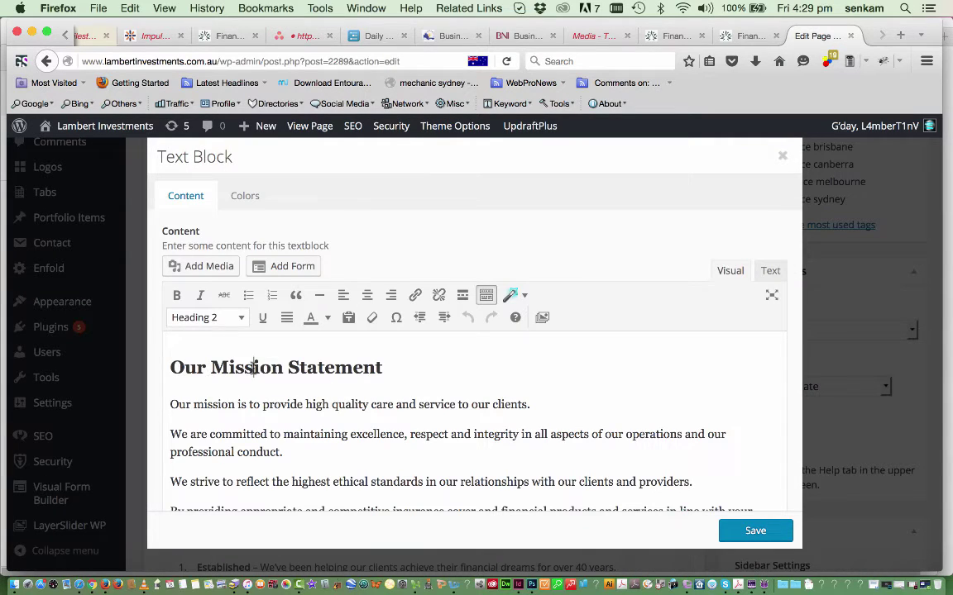
left_click_drag(385, 367, 171, 369)
left_click(171, 370)
scroll(345, 415, "down", 8)
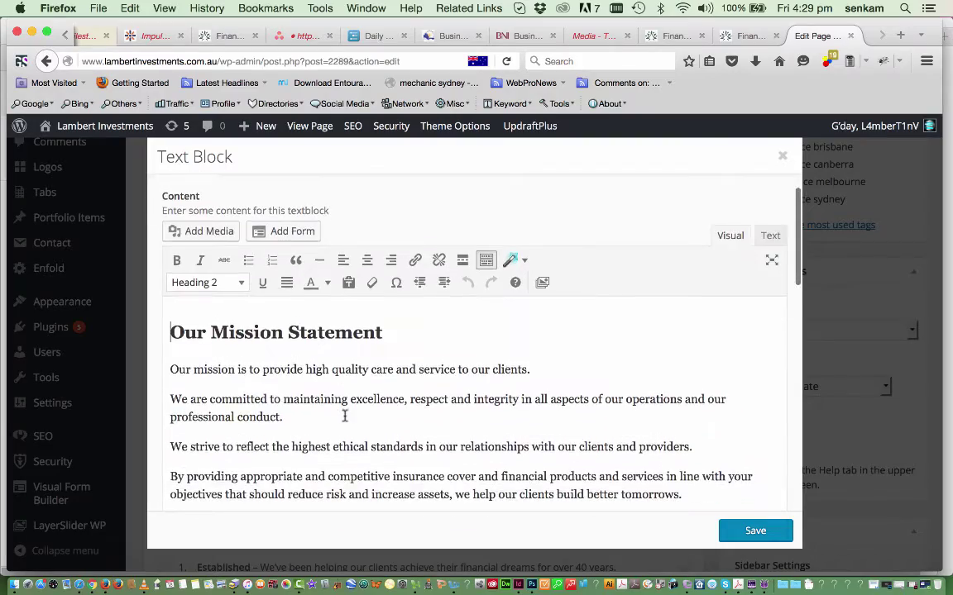
scroll(345, 416, "down", 7)
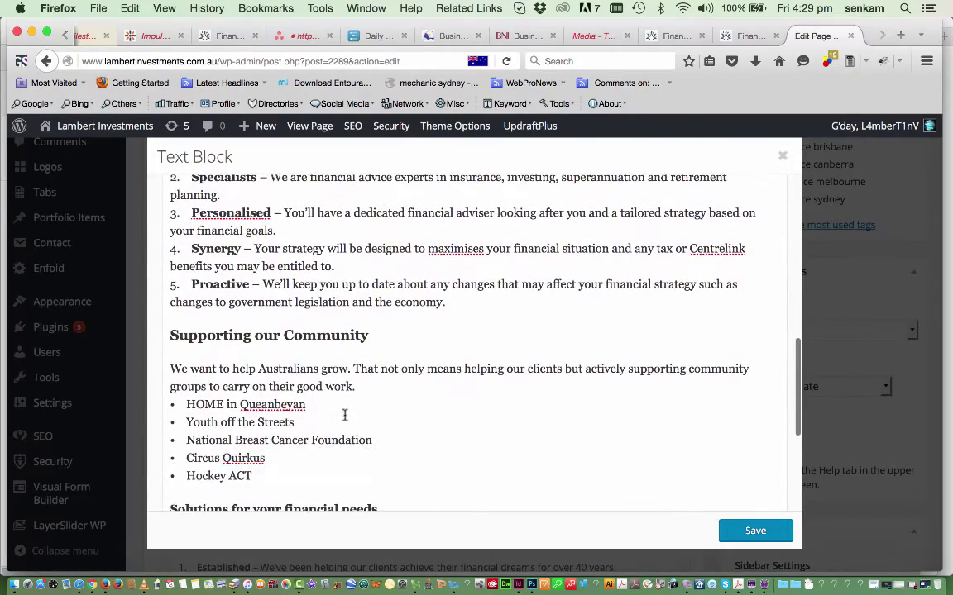
scroll(345, 416, "down", 3)
scroll(345, 416, "up", 20)
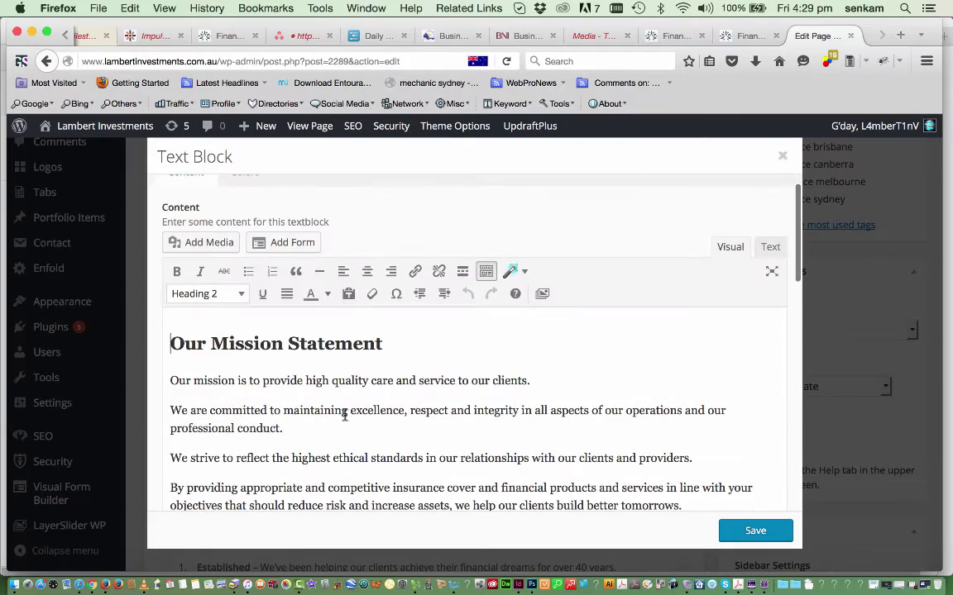
left_click(757, 531)
scroll(786, 373, "up", 10)
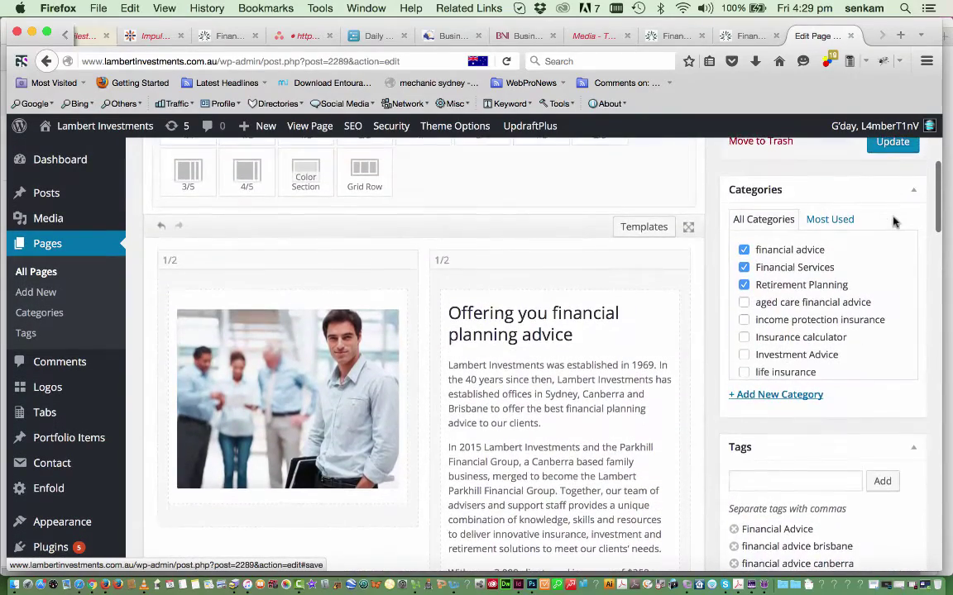
scroll(787, 367, "up", 2)
scroll(894, 227, "up", 4)
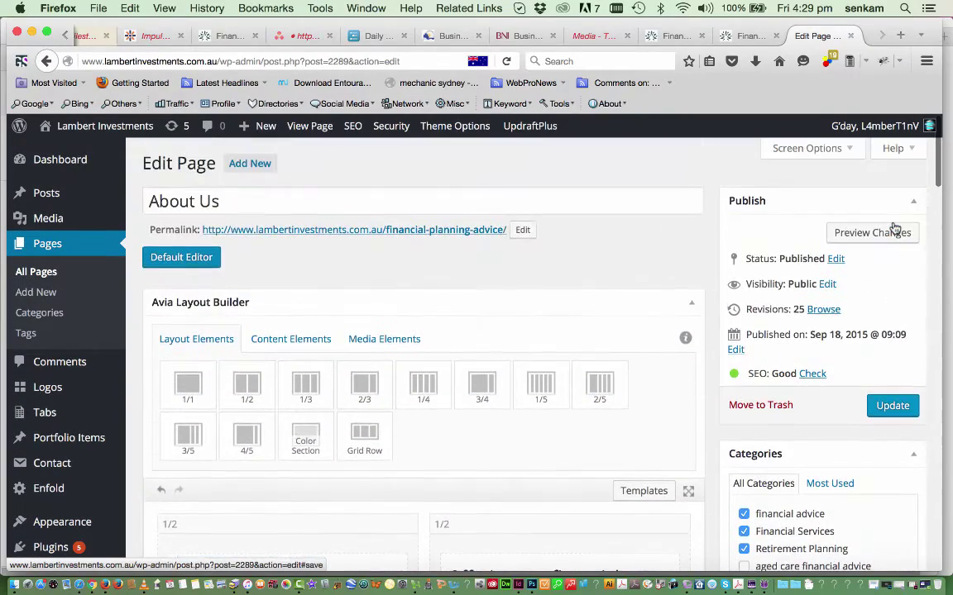
left_click(414, 60)
left_click(413, 60)
left_click_drag(414, 60, 215, 61)
key("BackSpace")
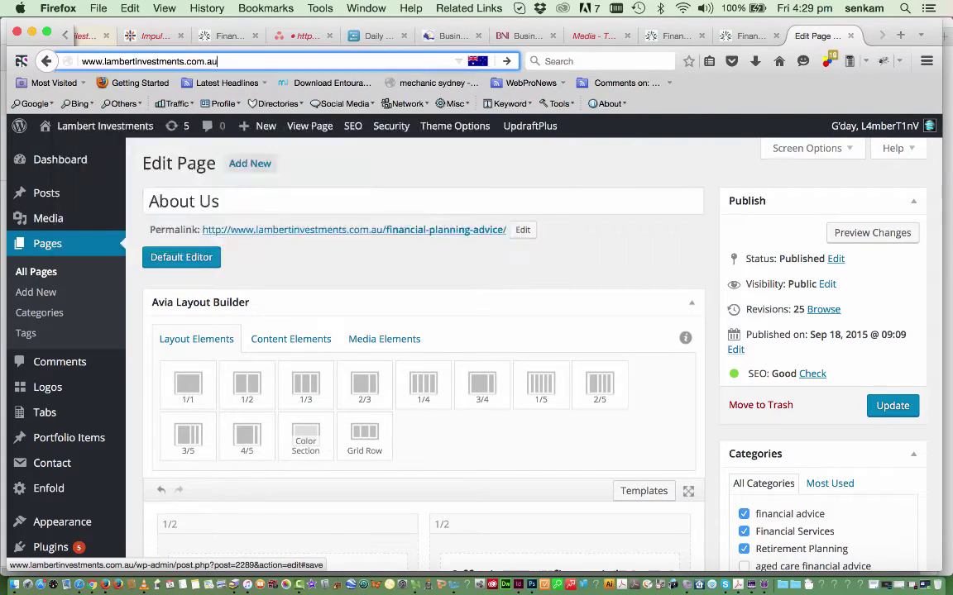
key("Return")
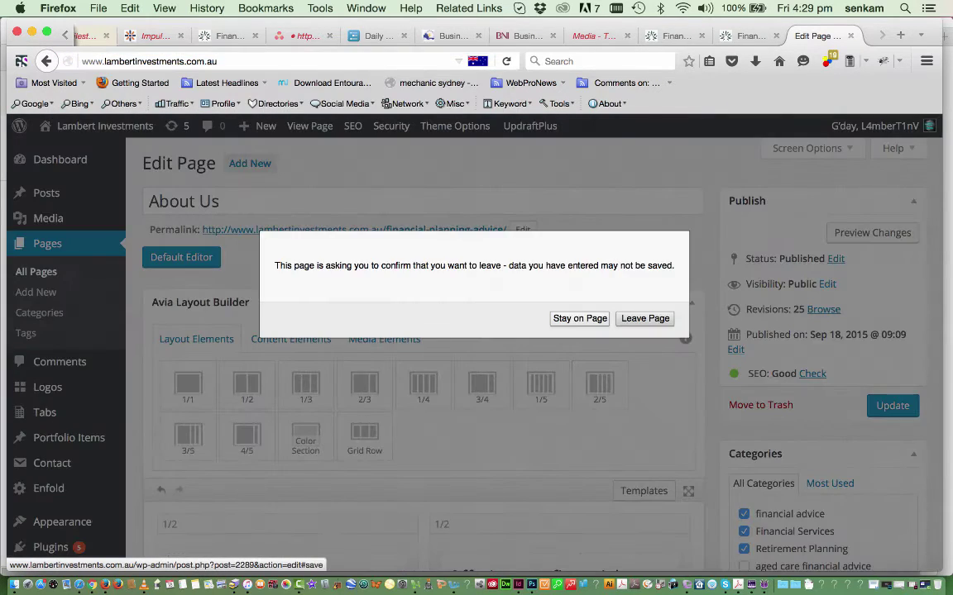
left_click(646, 319)
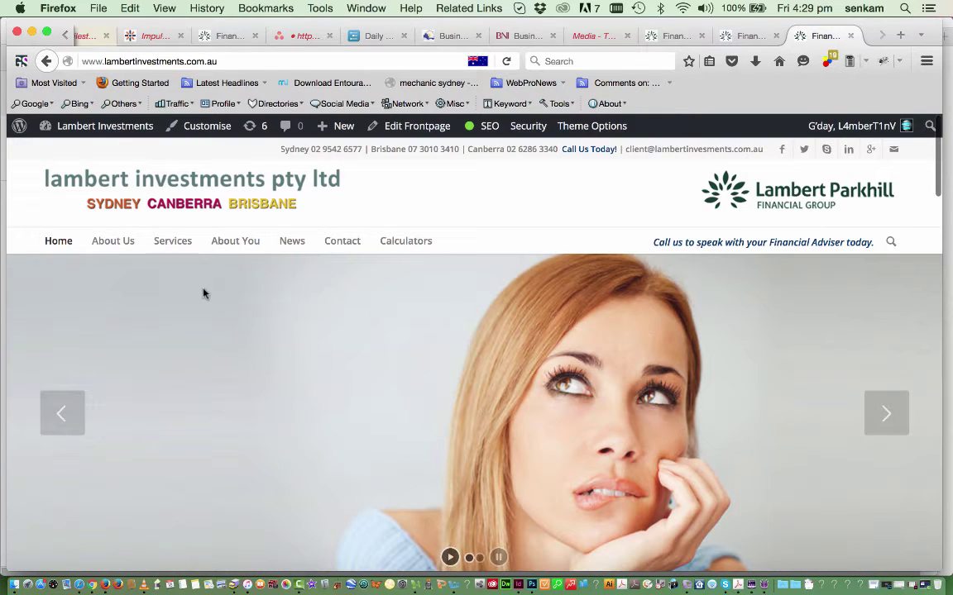
- Open the website's Our Team page for editing and examine how its team member blocks are arranged in the layout builder
mouse_move(127, 253)
left_click(123, 277)
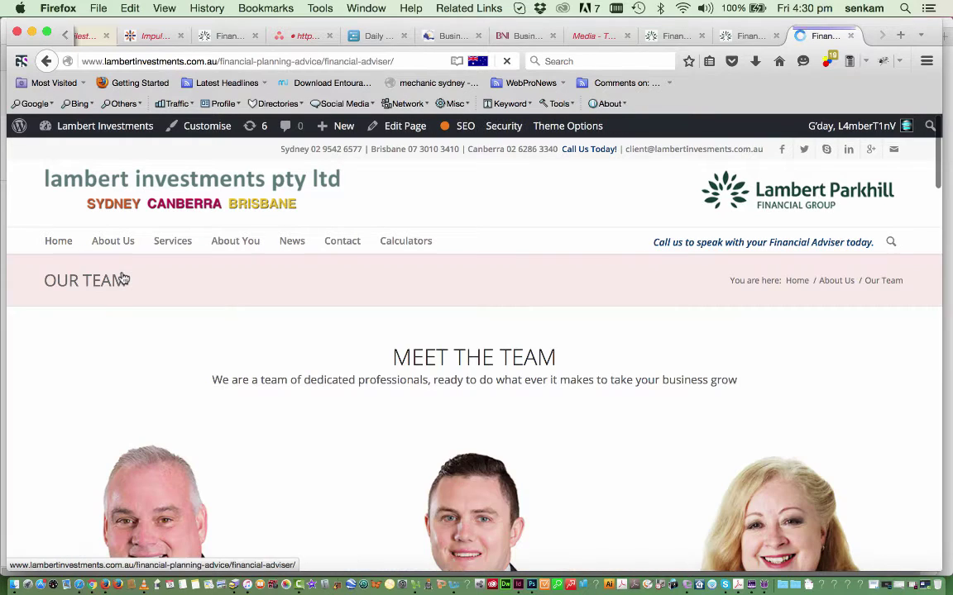
left_click(410, 128)
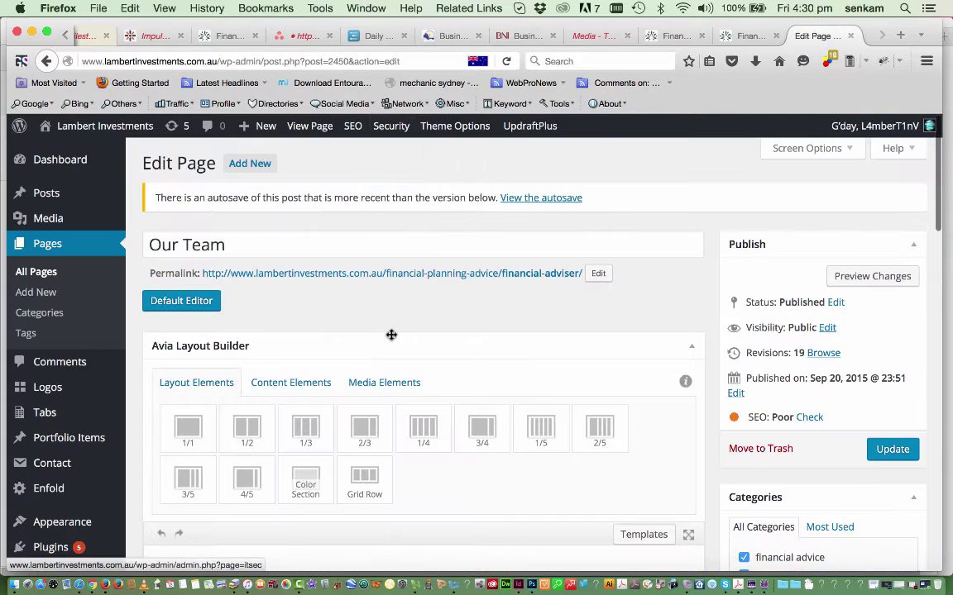
scroll(391, 334, "down", 1)
scroll(391, 334, "down", 1)
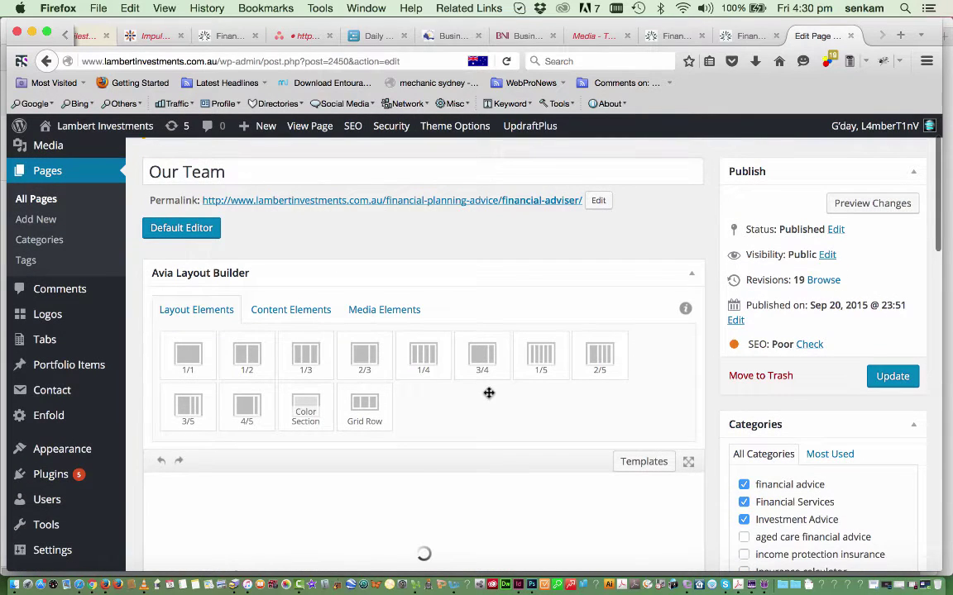
scroll(489, 392, "down", 5)
scroll(488, 393, "down", 3)
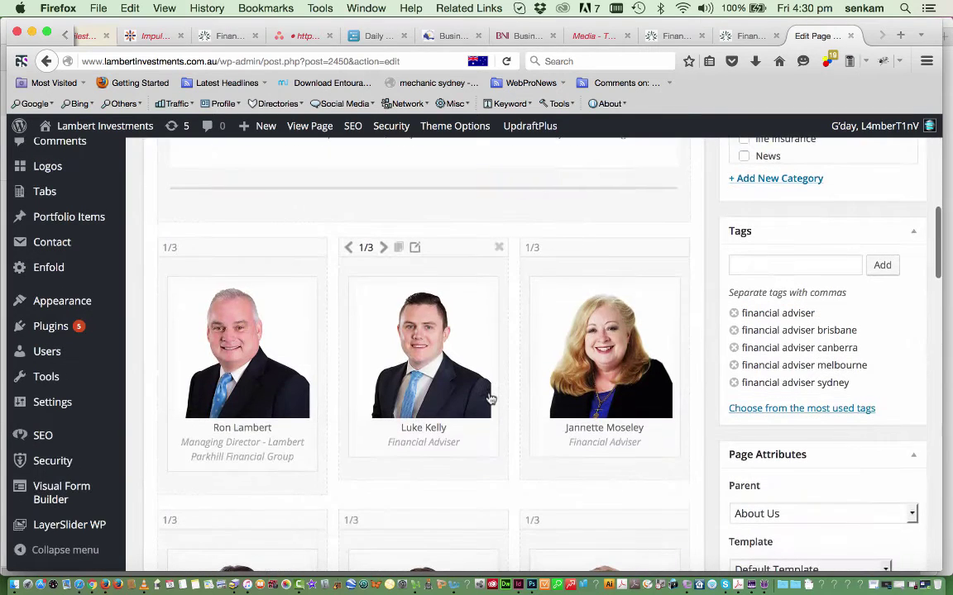
scroll(487, 396, "down", 2)
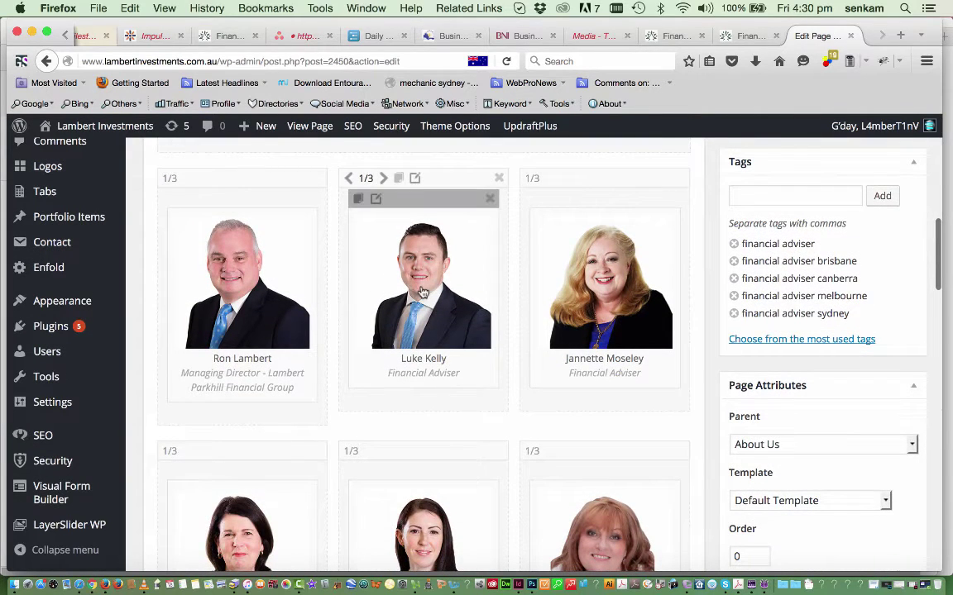
scroll(644, 284, "down", 3)
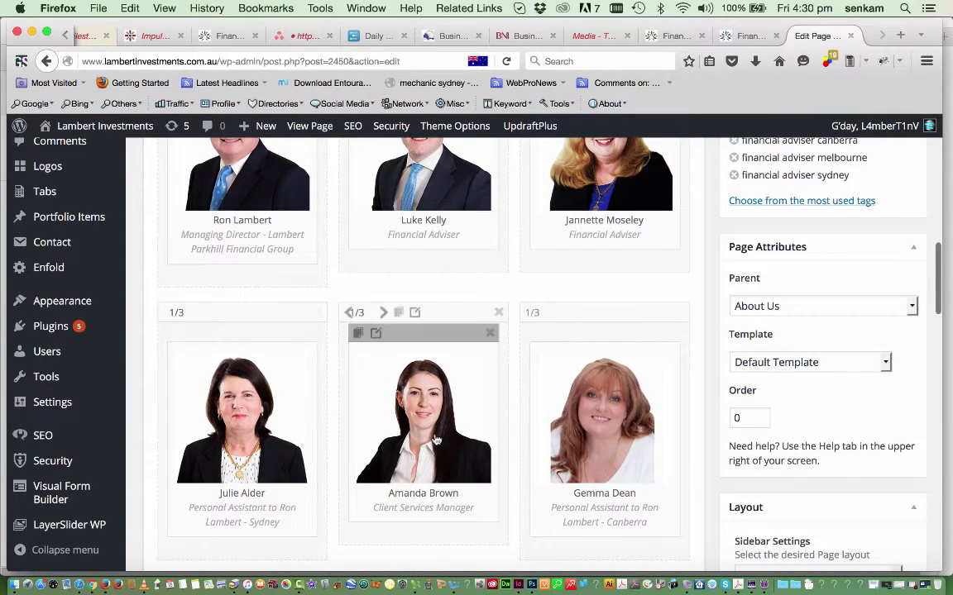
scroll(436, 440, "down", 5)
scroll(435, 439, "down", 3)
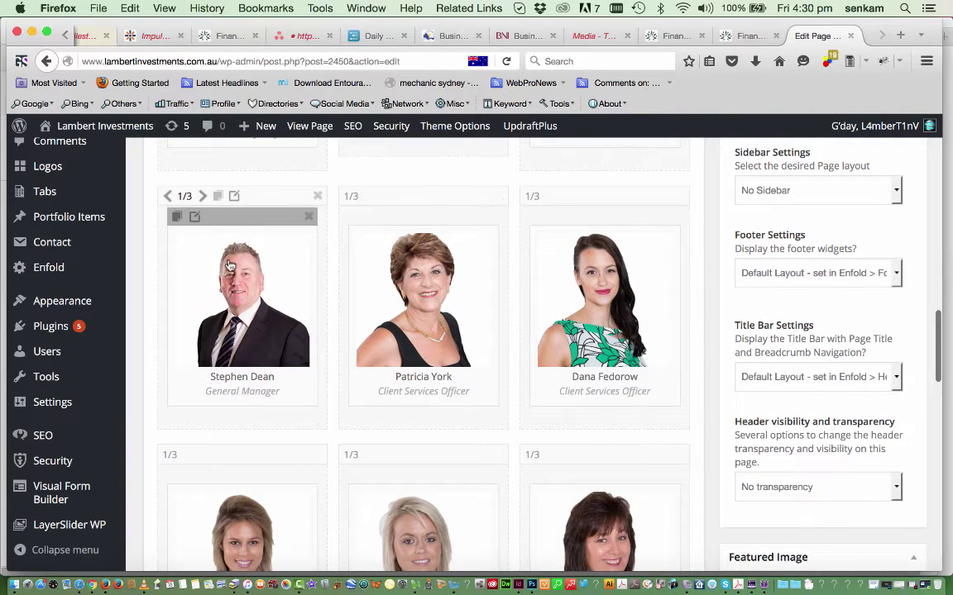
- Open the General Manager's team member block, look through its name, job title, image and description fields, and save it without changes
left_click(211, 311)
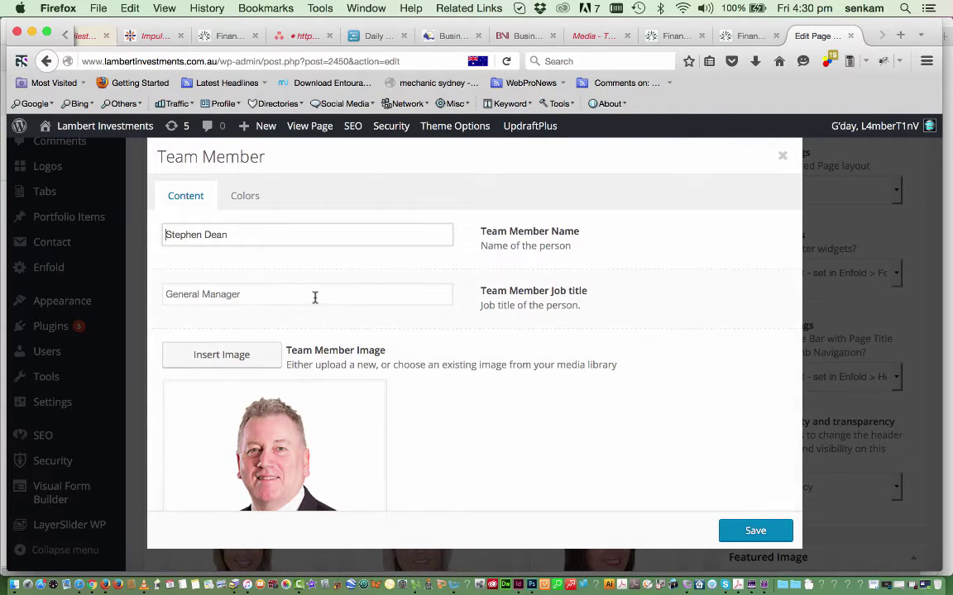
scroll(314, 298, "down", 2)
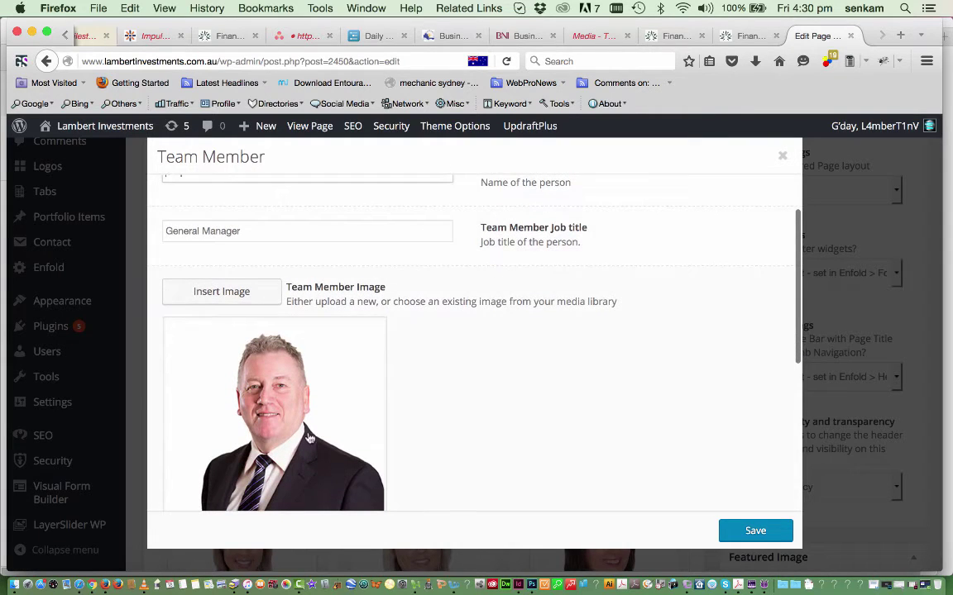
scroll(313, 372, "down", 3)
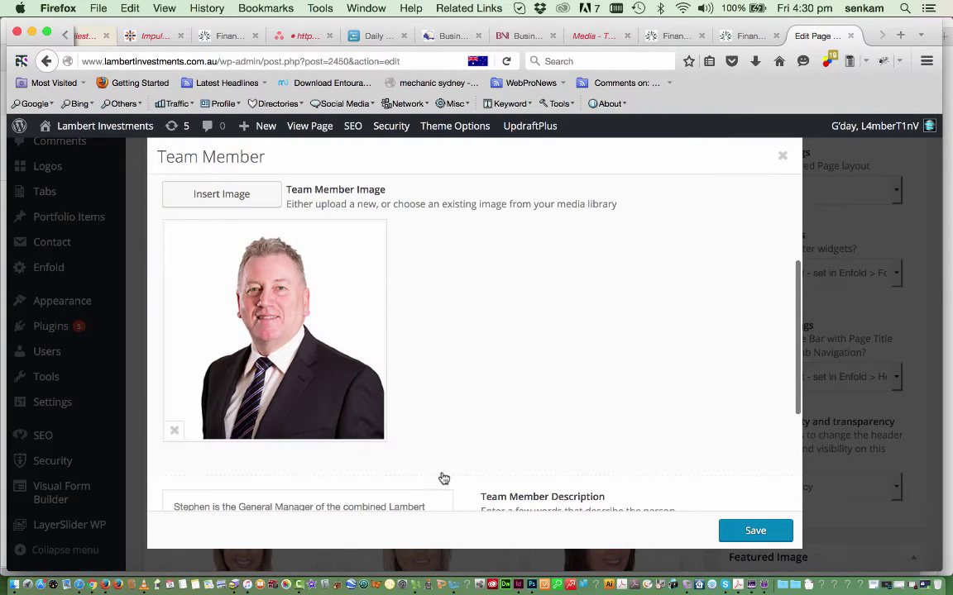
scroll(487, 439, "down", 5)
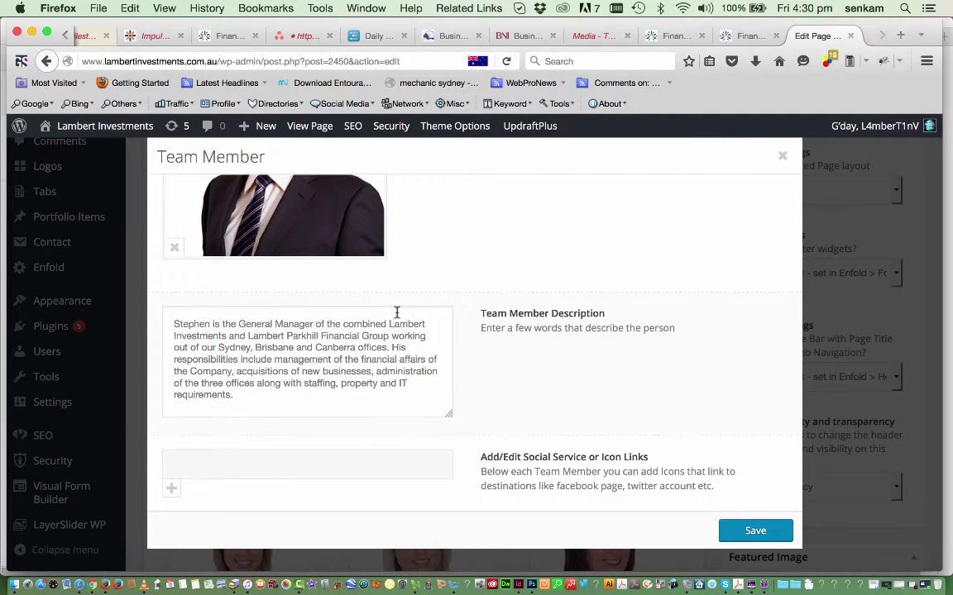
left_click(297, 392)
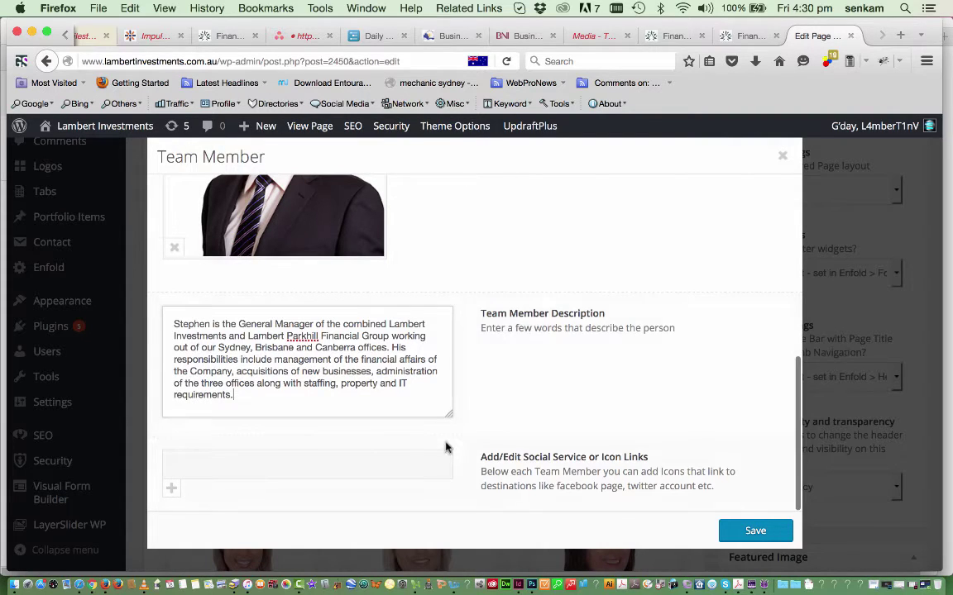
left_click(748, 532)
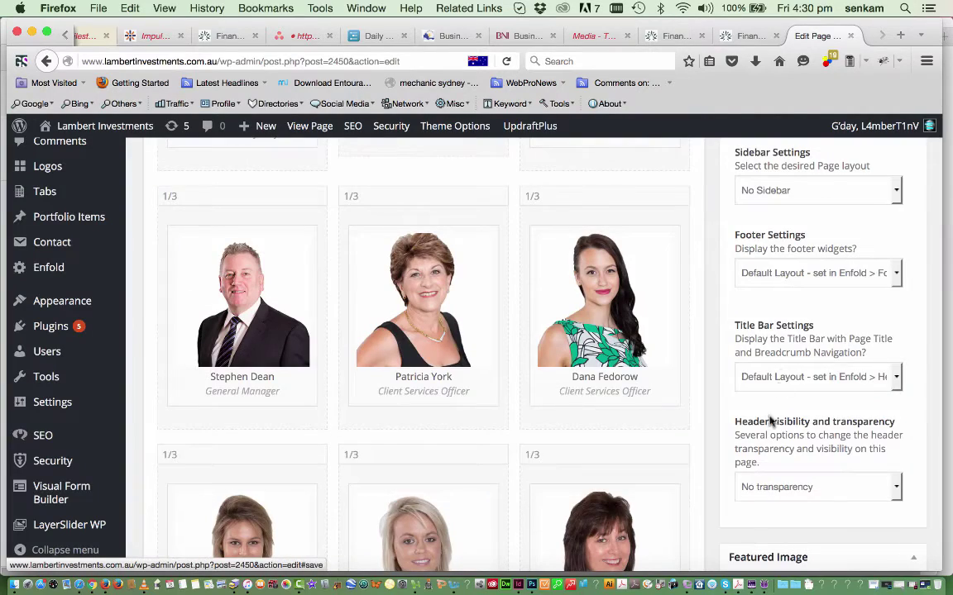
scroll(780, 374, "up", 5)
scroll(780, 374, "up", 15)
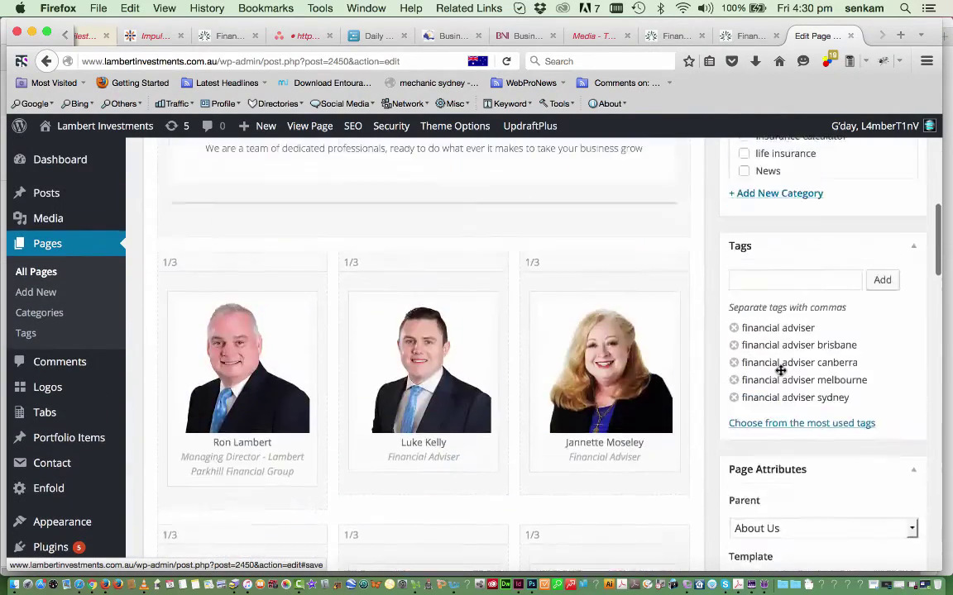
scroll(781, 372, "up", 1)
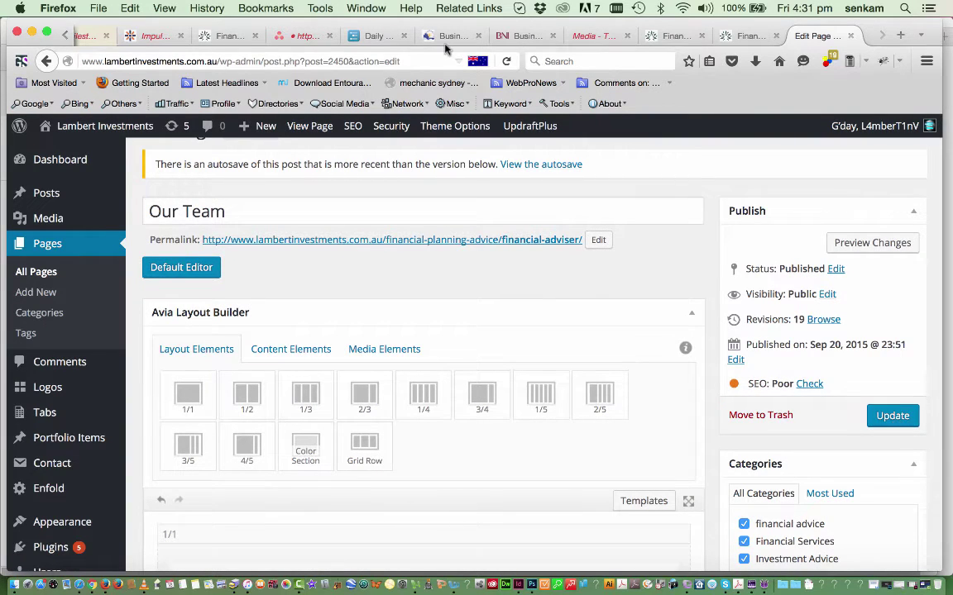
left_click(400, 60)
left_click(400, 60)
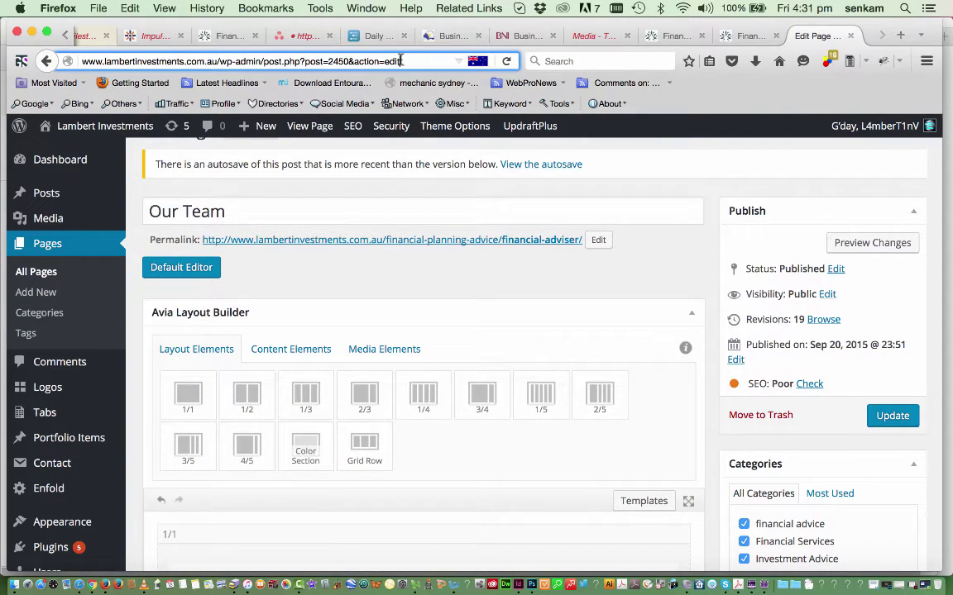
left_click_drag(401, 60, 220, 61)
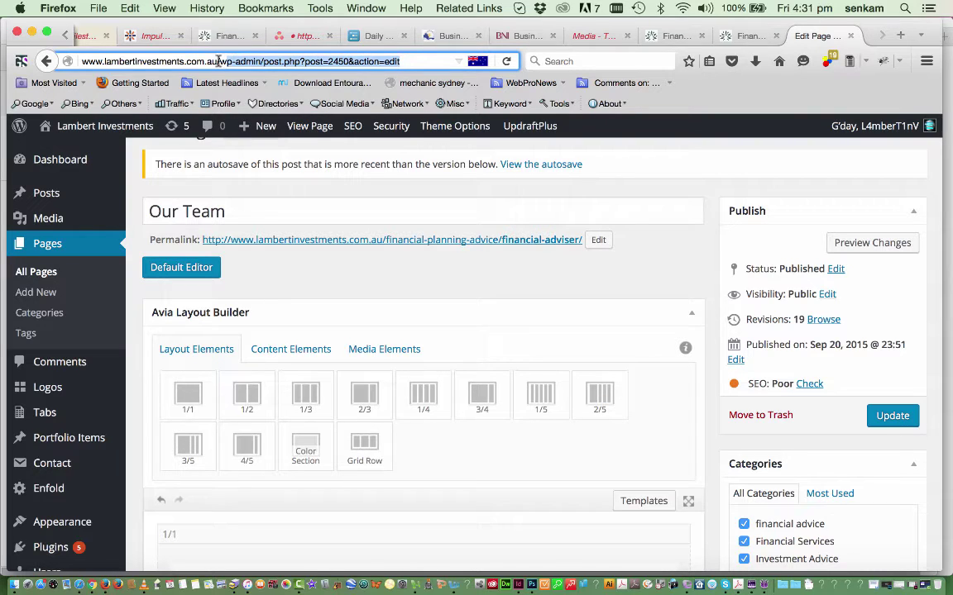
key("BackSpace")
key("Return")
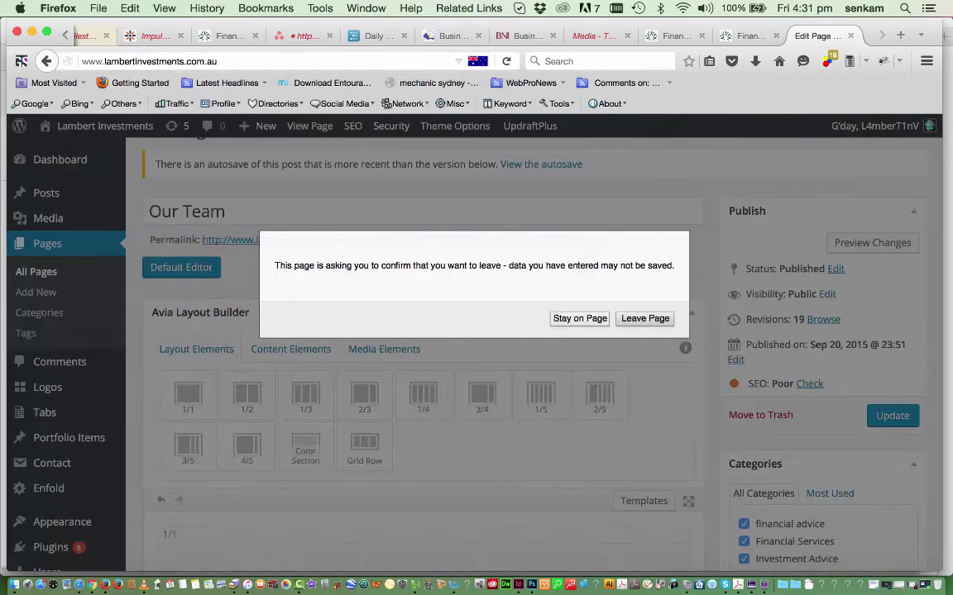
left_click(633, 318)
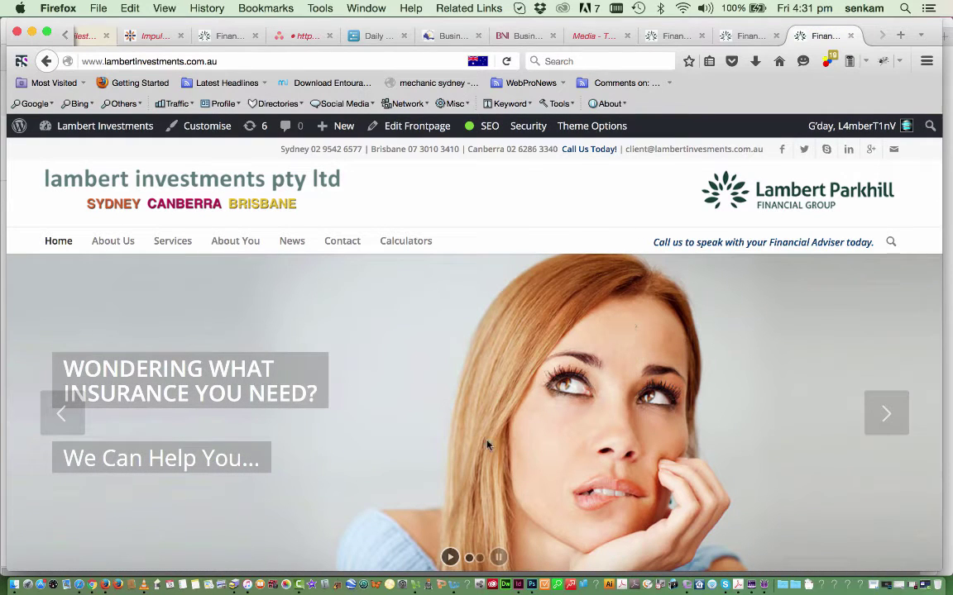
- Open the website's Services page and look through its introduction and grid of service images
mouse_move(245, 241)
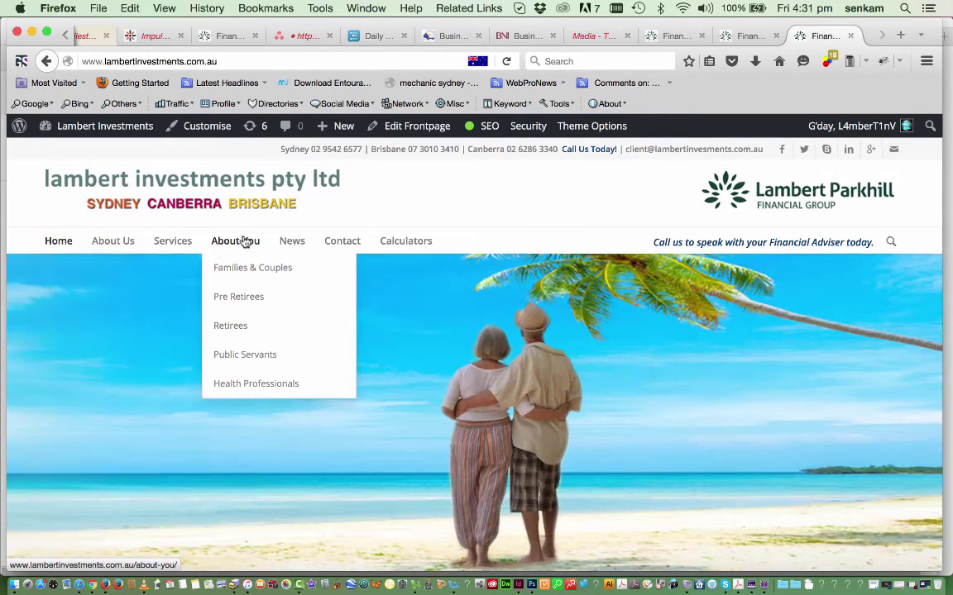
left_click(176, 243)
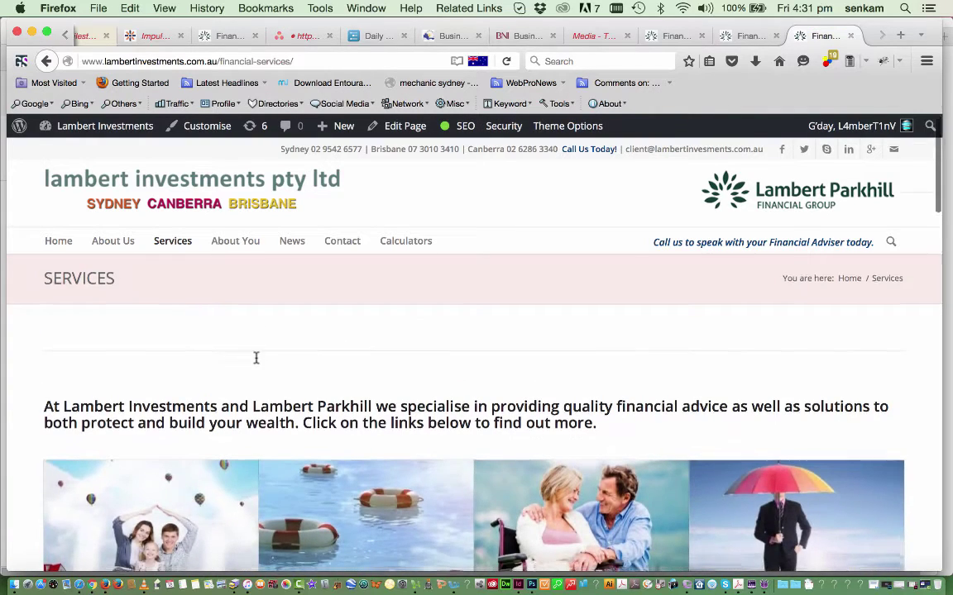
scroll(256, 357, "down", 3)
scroll(255, 362, "up", 3)
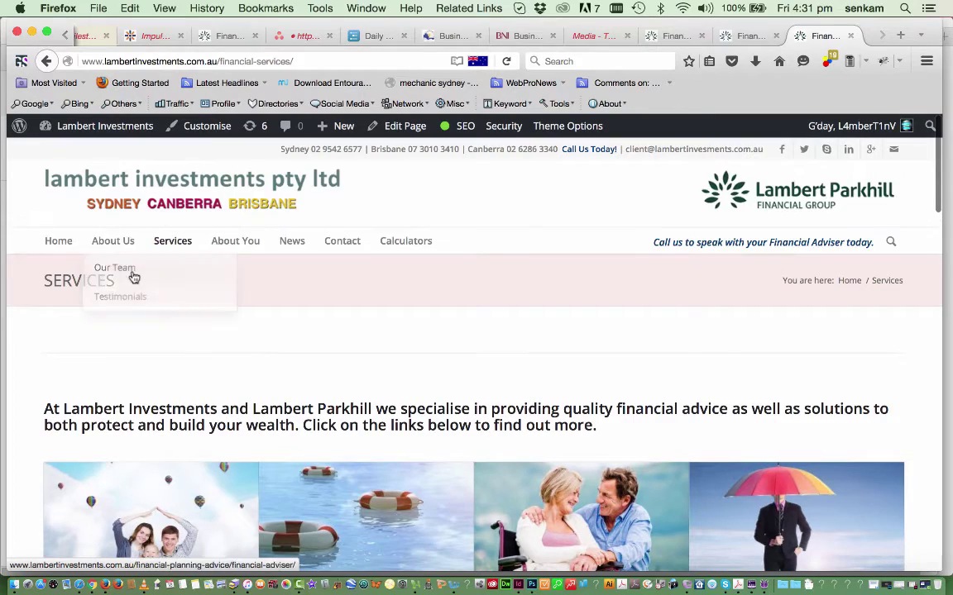
scroll(119, 336, "down", 3)
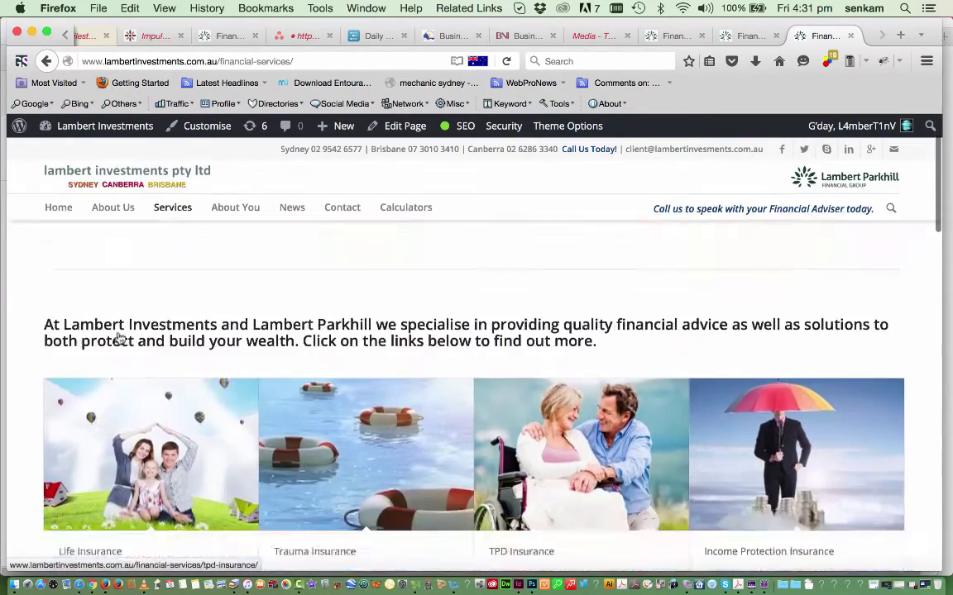
scroll(116, 336, "down", 5)
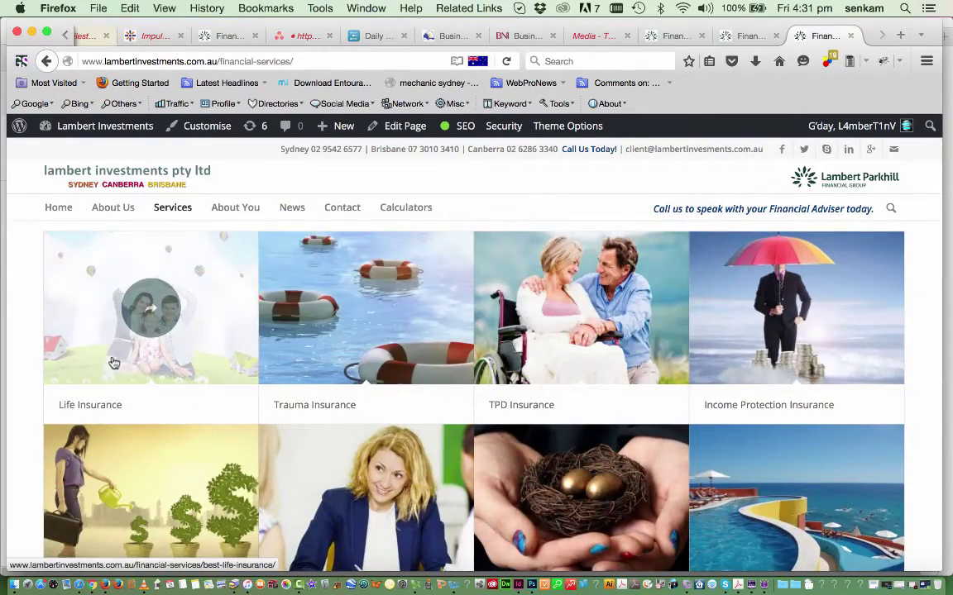
- Open the Life Insurance service page and look through its image, text sections, expandable topics and sidebar links
left_click(150, 310)
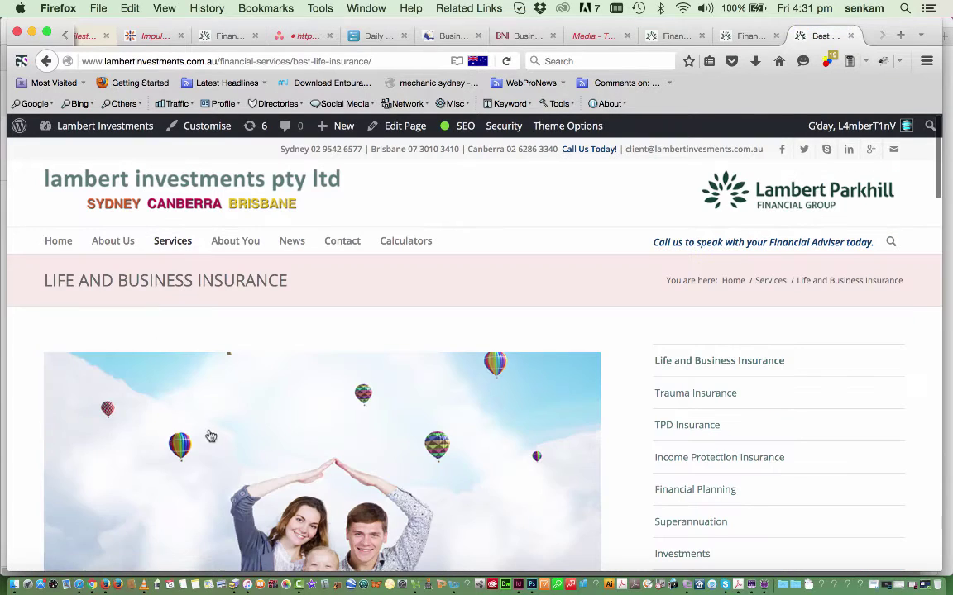
scroll(211, 440, "down", 3)
scroll(209, 440, "down", 1)
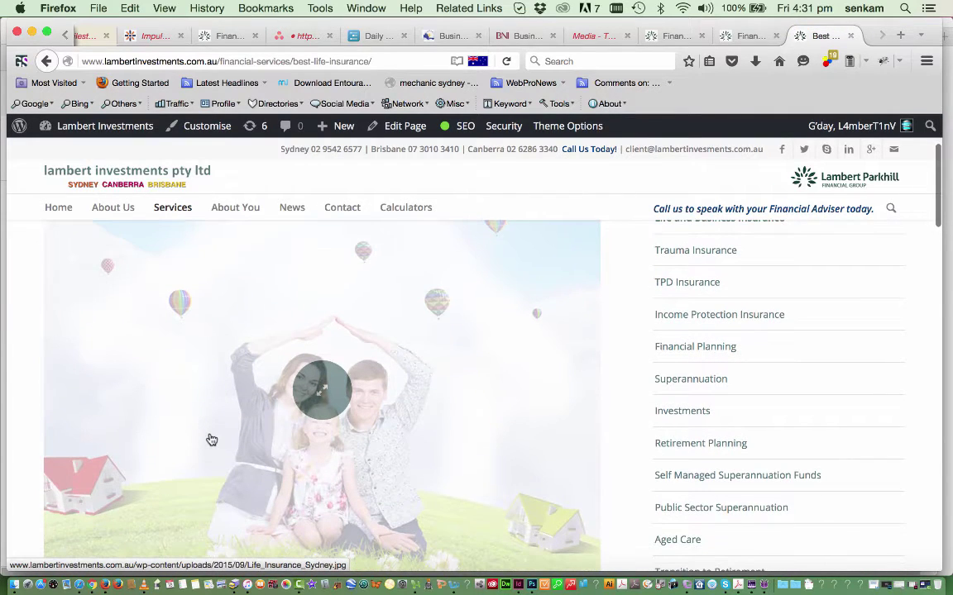
scroll(331, 496, "down", 8)
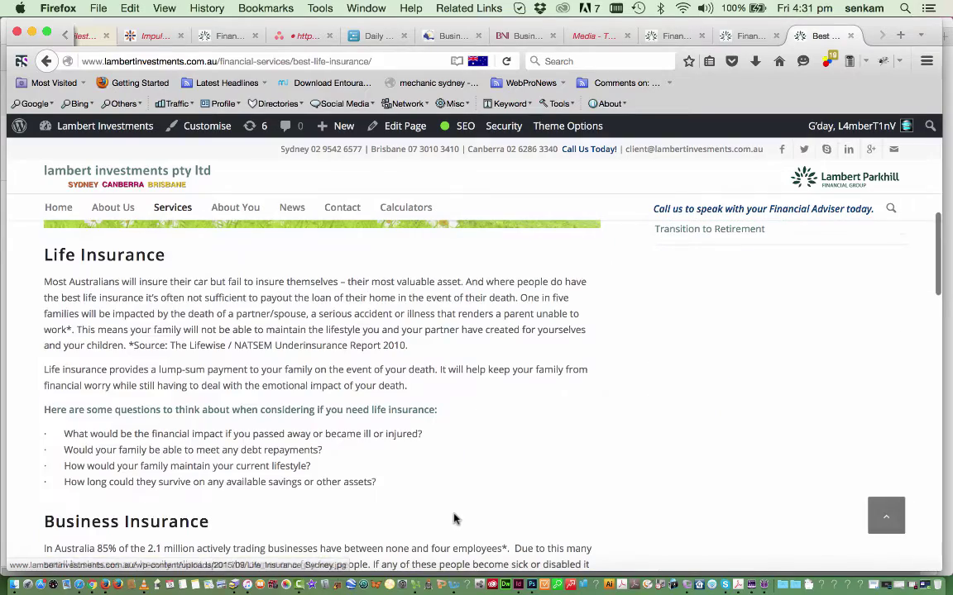
scroll(453, 540, "up", 6)
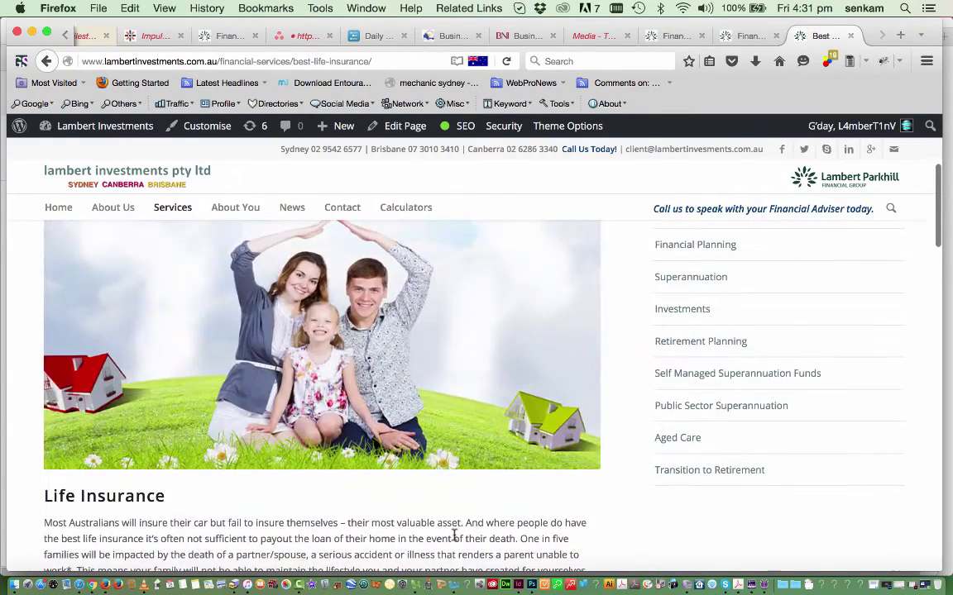
scroll(453, 535, "down", 15)
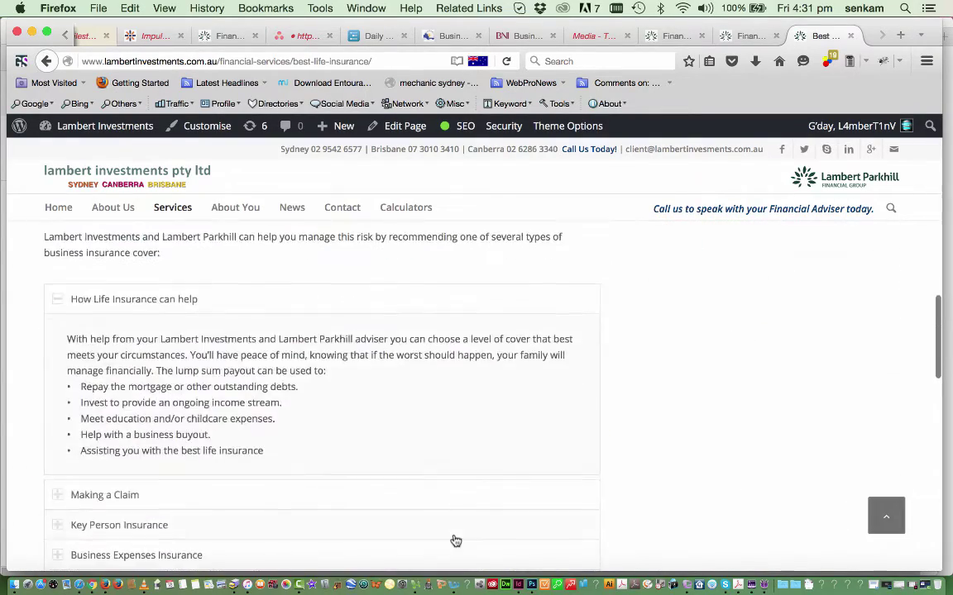
scroll(453, 536, "down", 3)
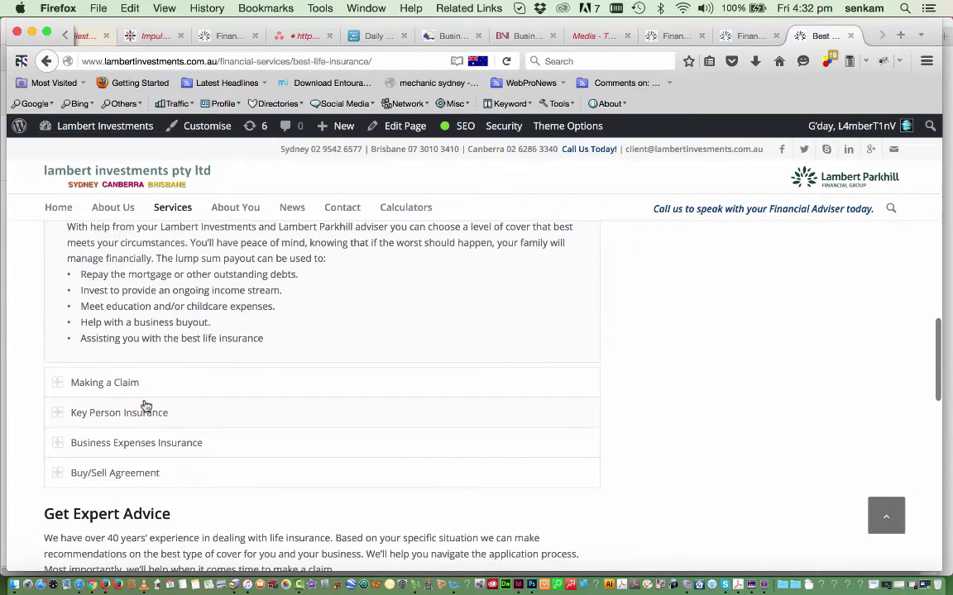
scroll(149, 404, "up", 3)
scroll(145, 405, "up", 12)
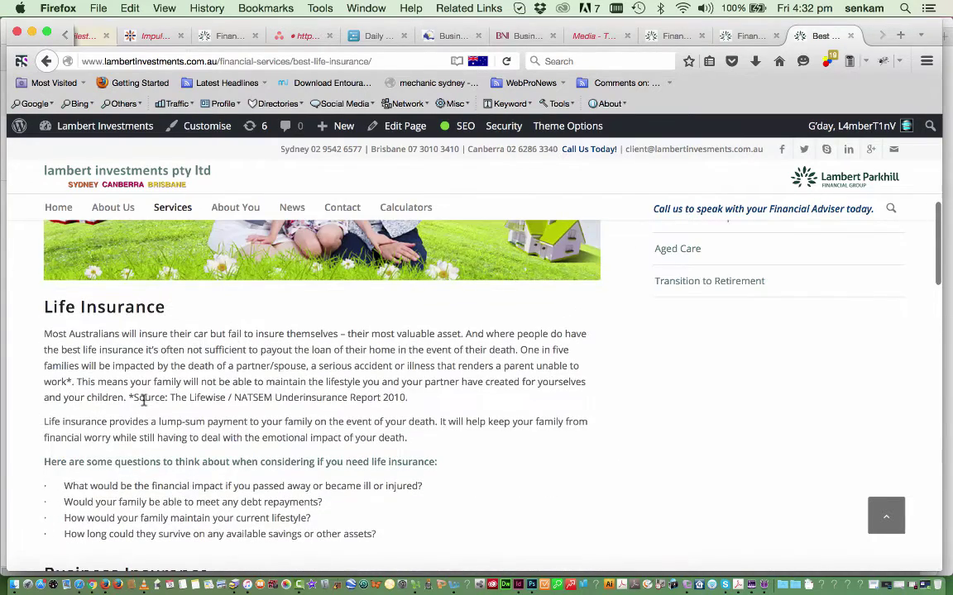
scroll(389, 153, "up", 5)
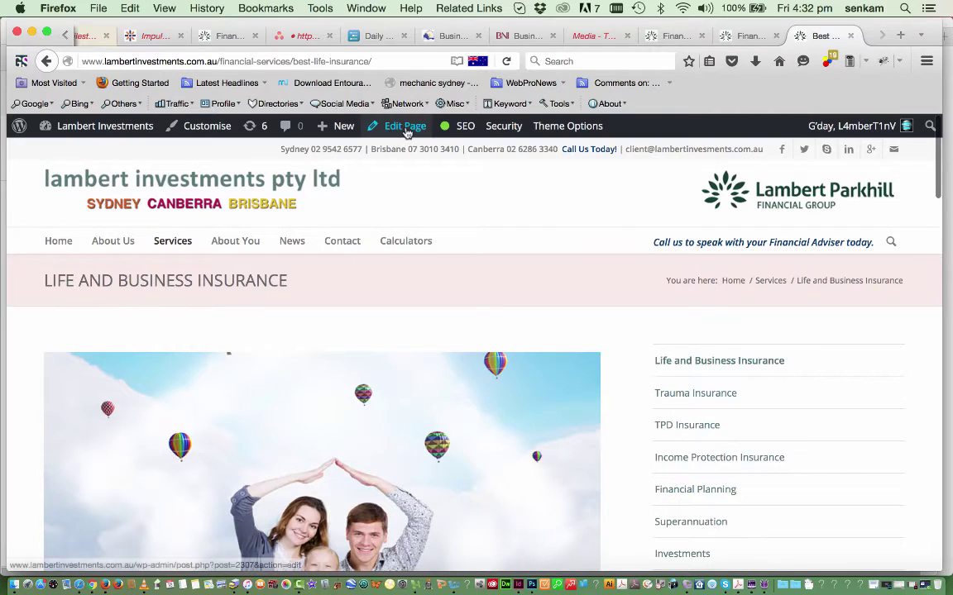
- Open the Life and Business Insurance page for editing and bring up the text block that holds the family image, looking through its content
left_click(406, 129)
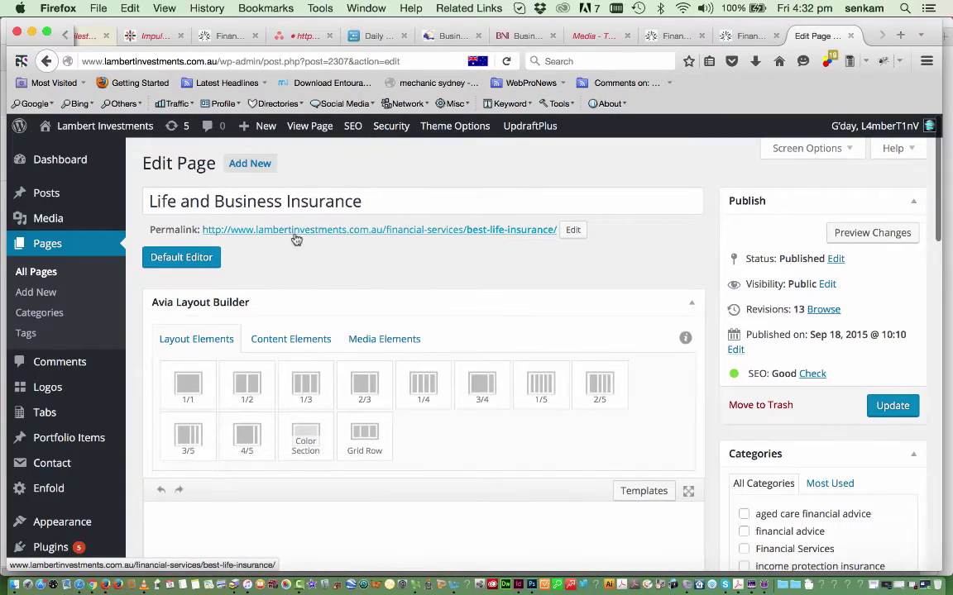
scroll(334, 261, "down", 3)
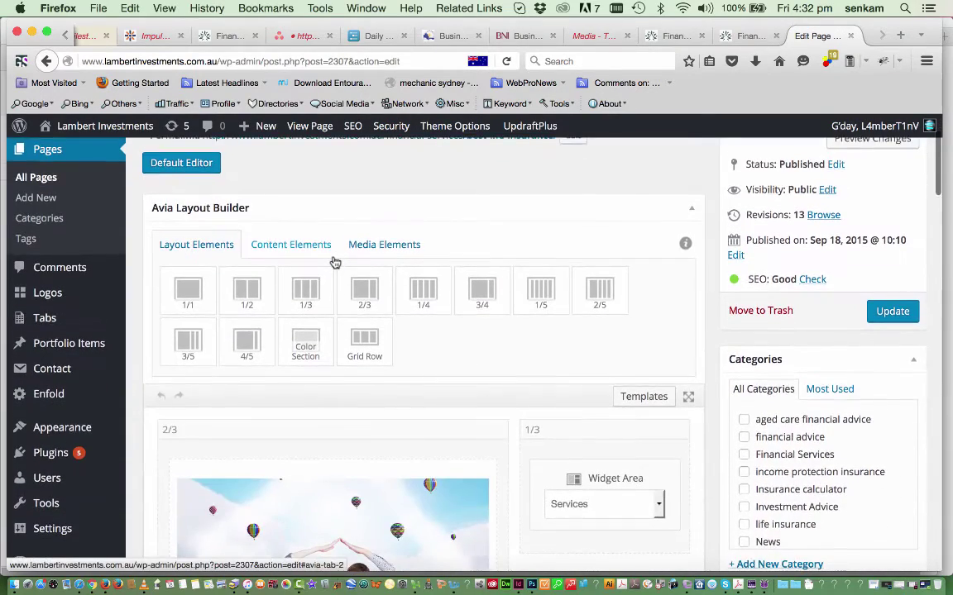
scroll(334, 262, "down", 7)
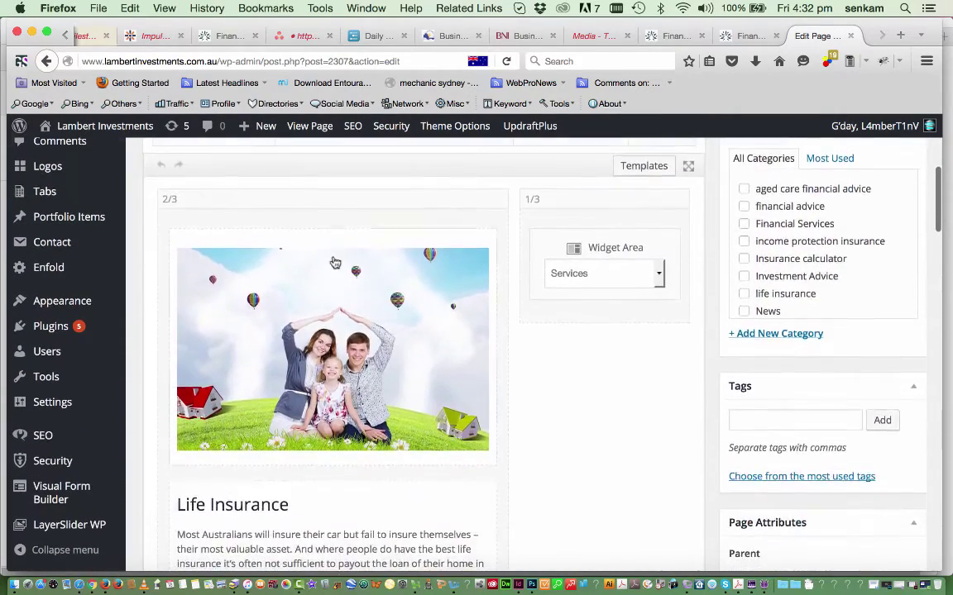
left_click(298, 355)
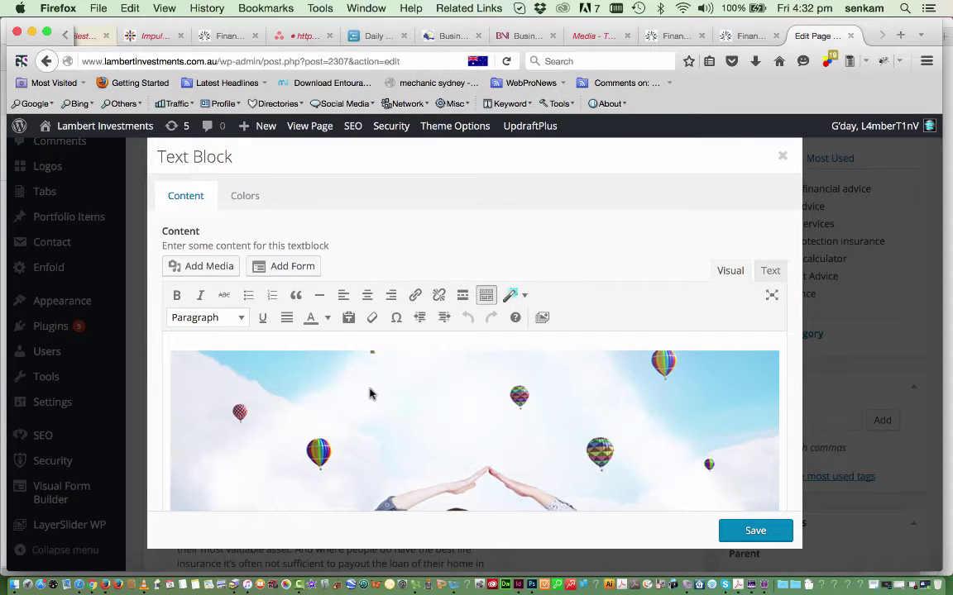
scroll(370, 394, "down", 5)
scroll(369, 394, "down", 3)
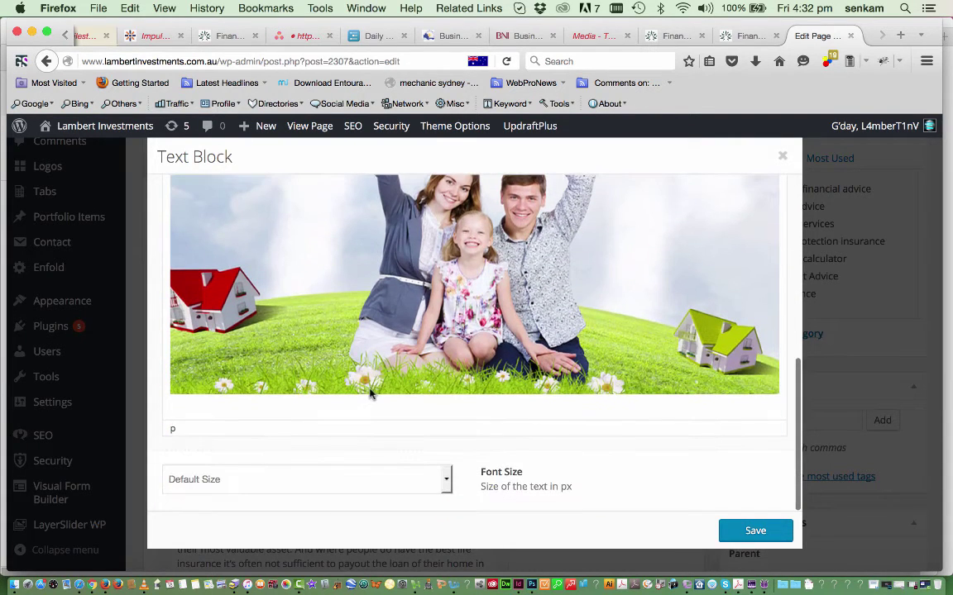
scroll(432, 442, "up", 8)
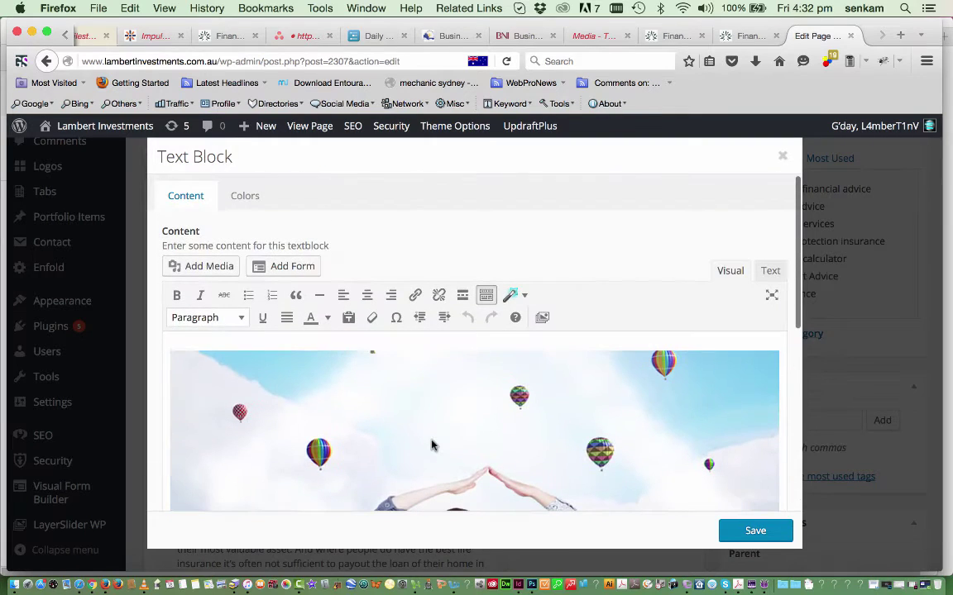
scroll(443, 419, "down", 3)
scroll(442, 421, "up", 3)
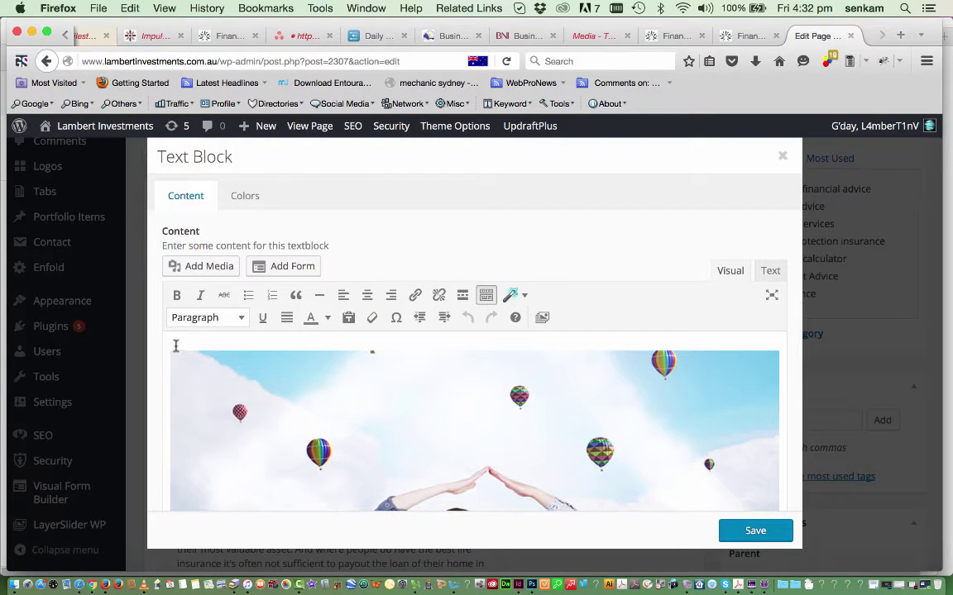
- Upload Gosford-Quarries.png from the Desktop to the media library through the text block's media insertion
left_click(205, 268)
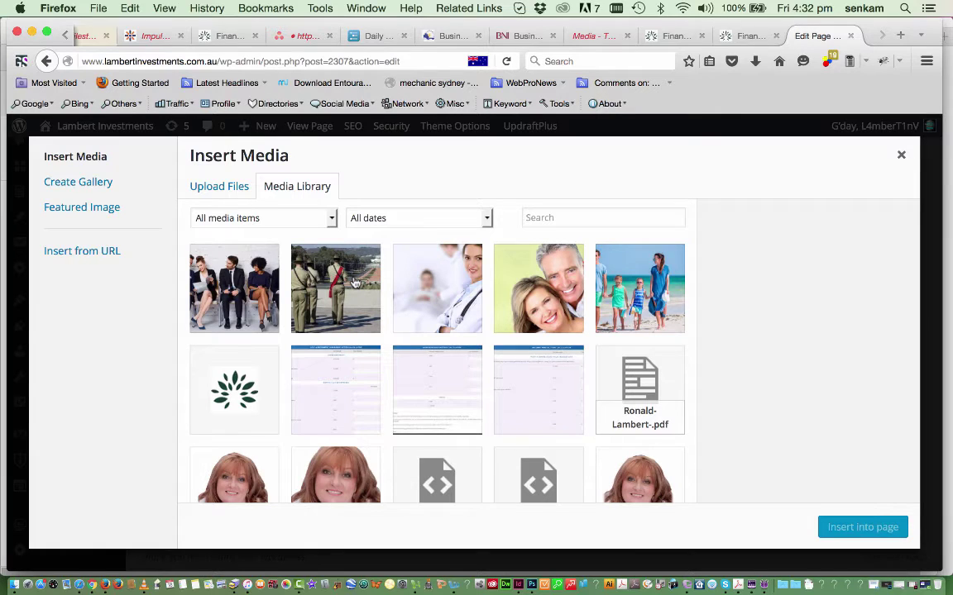
left_click(224, 189)
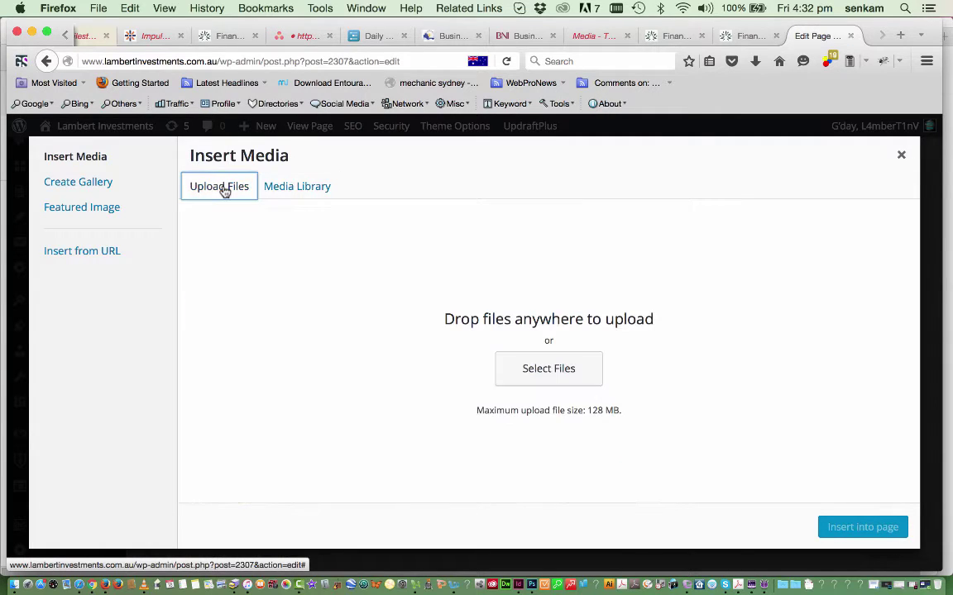
left_click(571, 381)
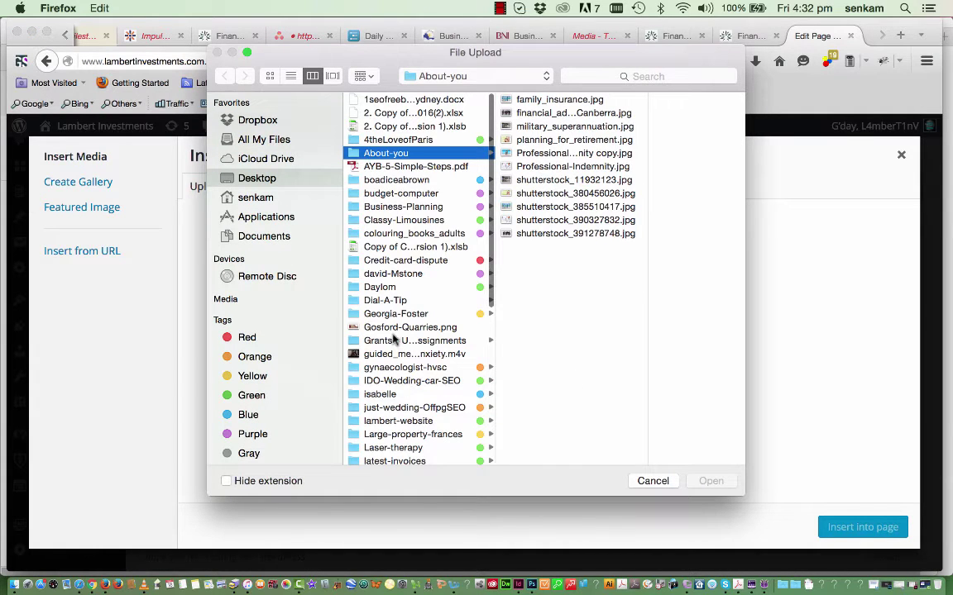
left_click(394, 329)
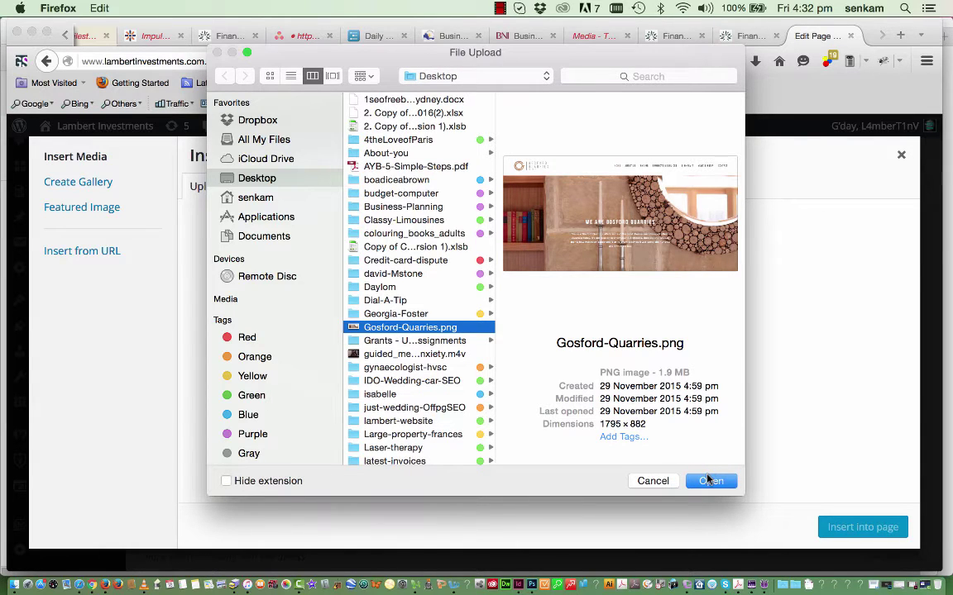
left_click(710, 480)
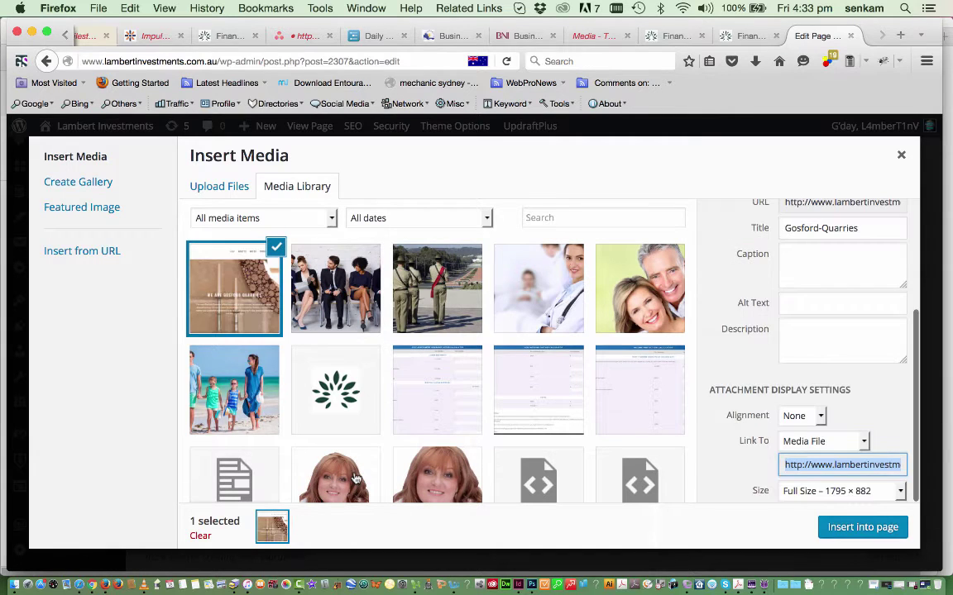
- Deselect the uploaded image and insert financial_advice_Canberra.jpg from the media library into the text block above the family image
left_click(234, 286)
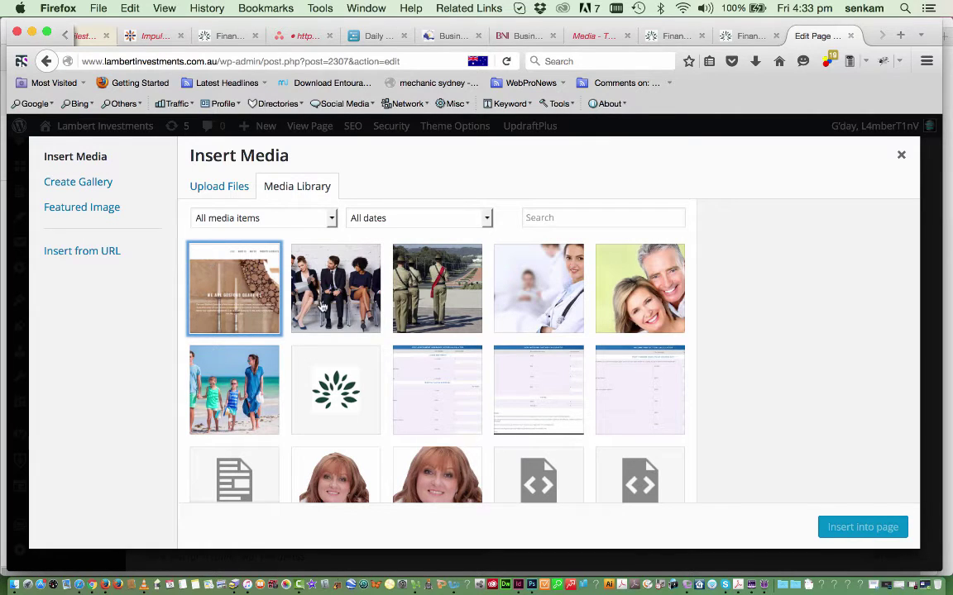
left_click(322, 306)
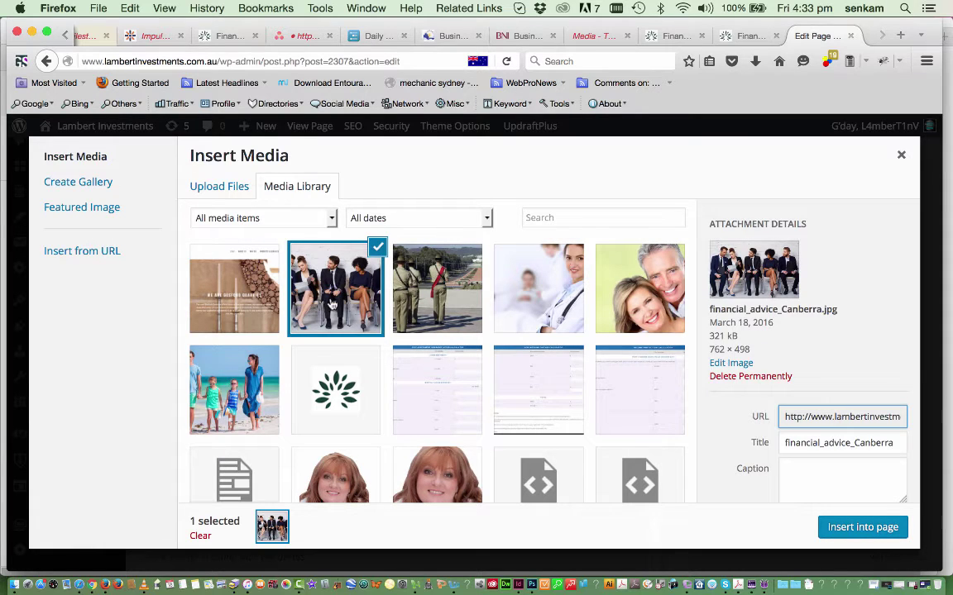
left_click(836, 529)
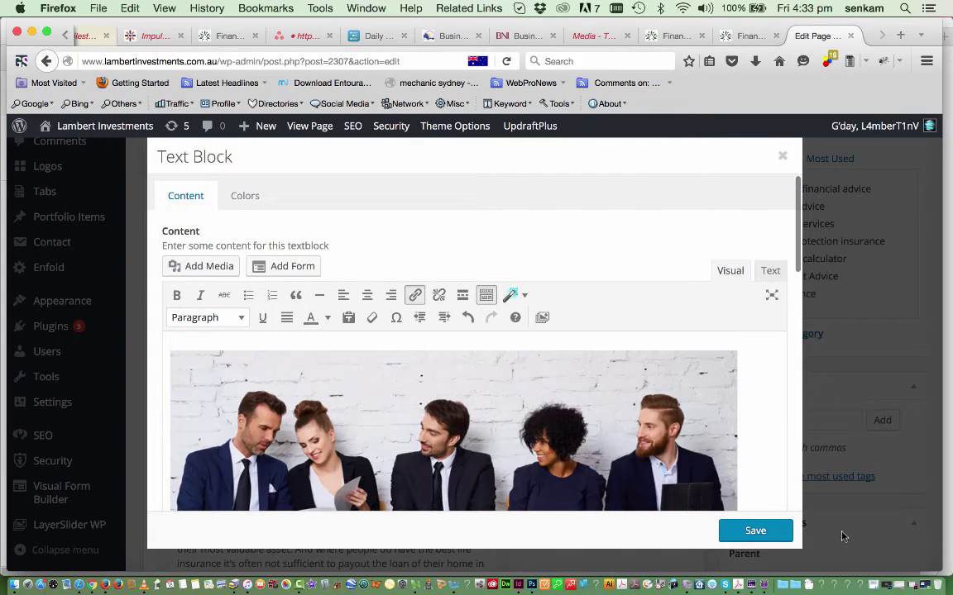
scroll(654, 461, "down", 2)
scroll(653, 462, "down", 5)
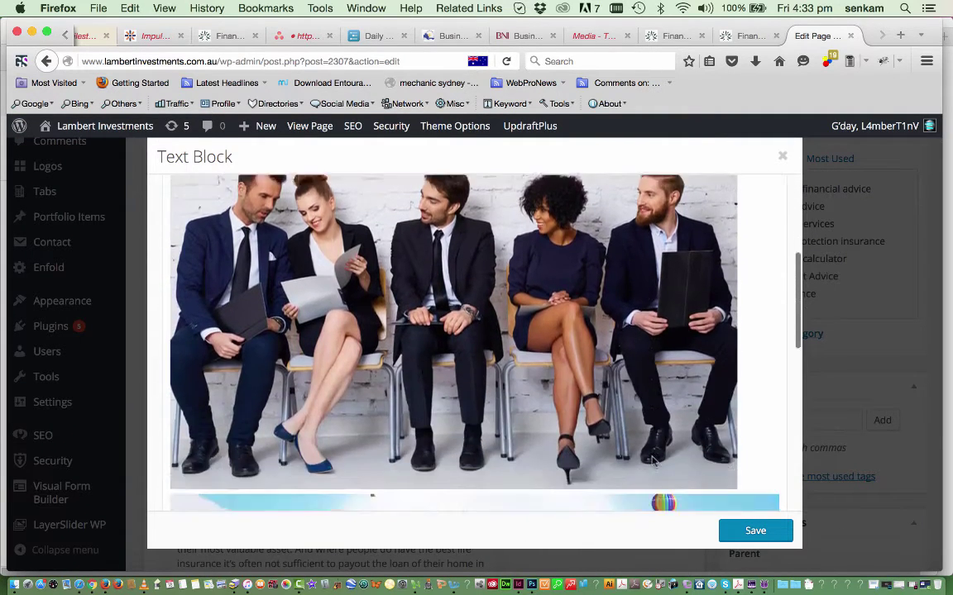
scroll(639, 460, "down", 3)
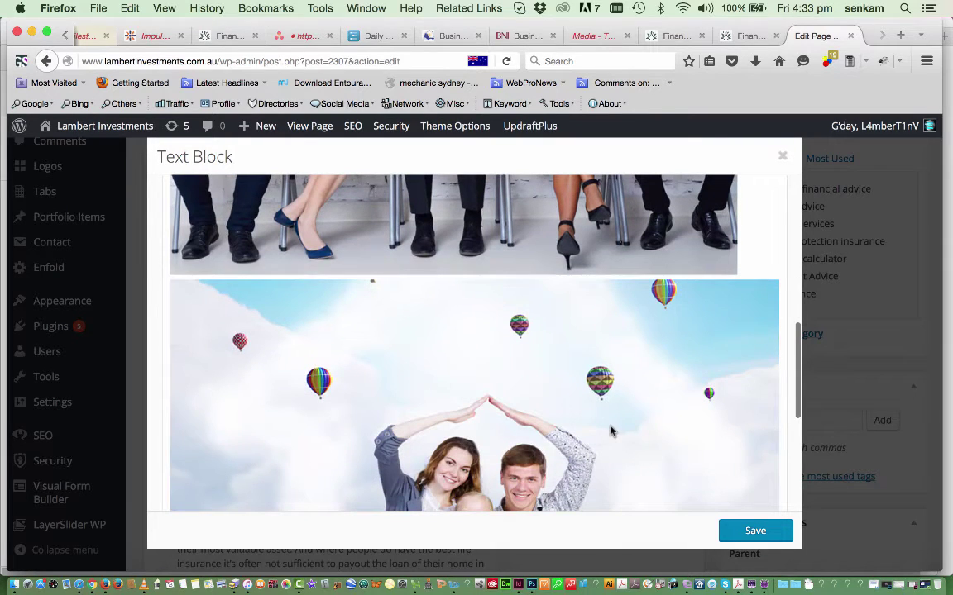
- Remove the inserted financial_advice_Canberra.jpg image, keep the family image, and save the text block
left_click(610, 431)
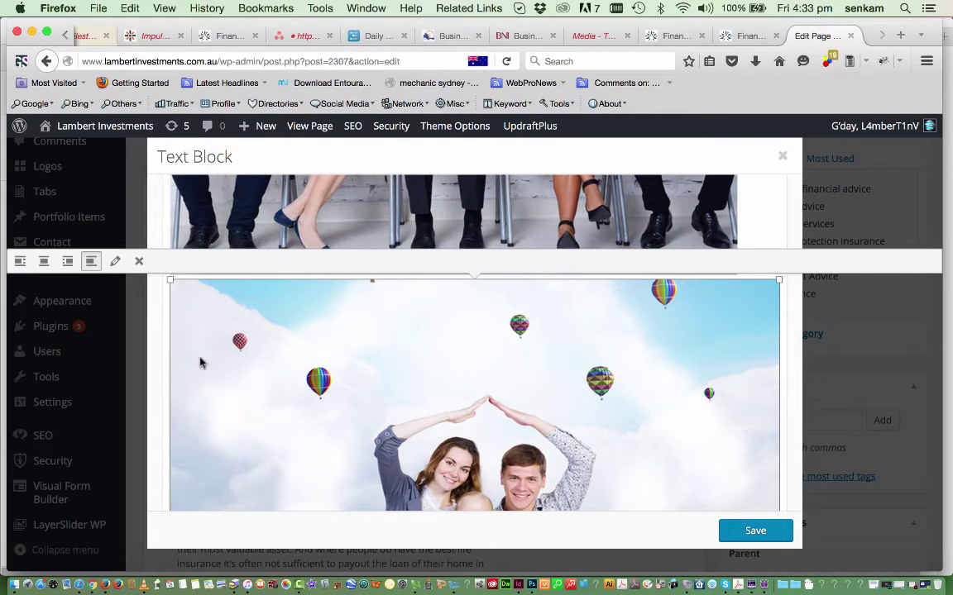
left_click(140, 263)
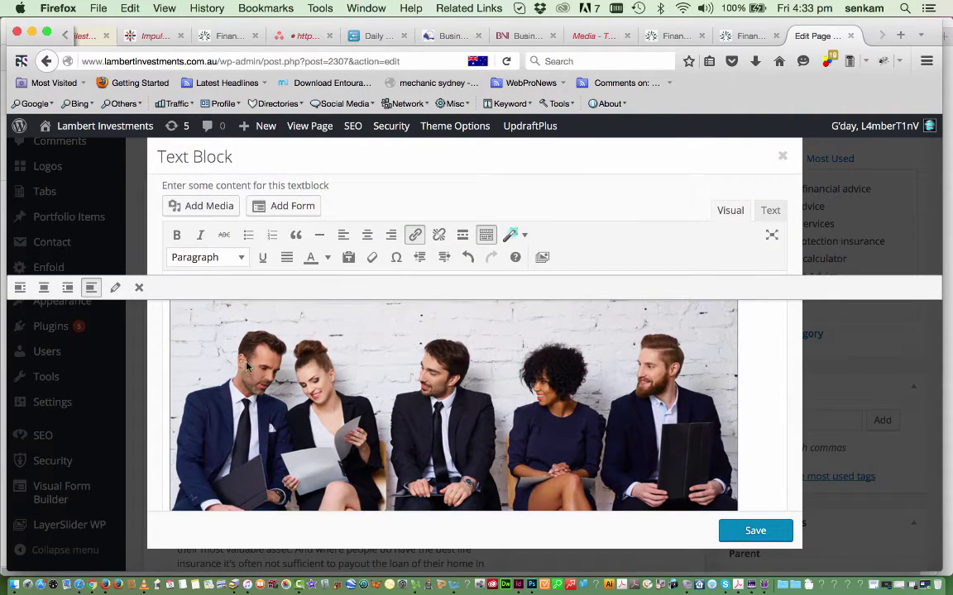
left_click(140, 291)
scroll(286, 389, "down", 3)
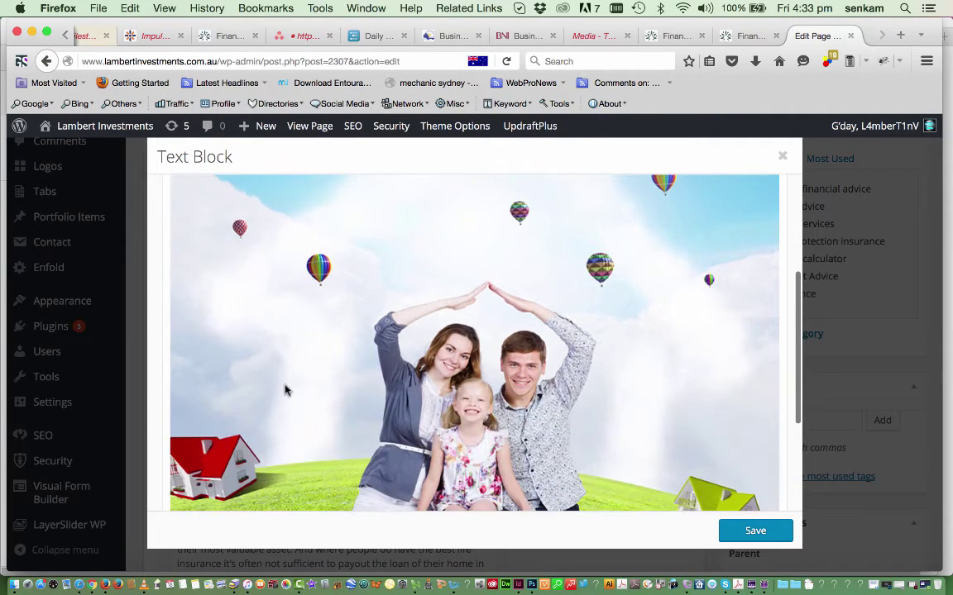
scroll(285, 389, "down", 2)
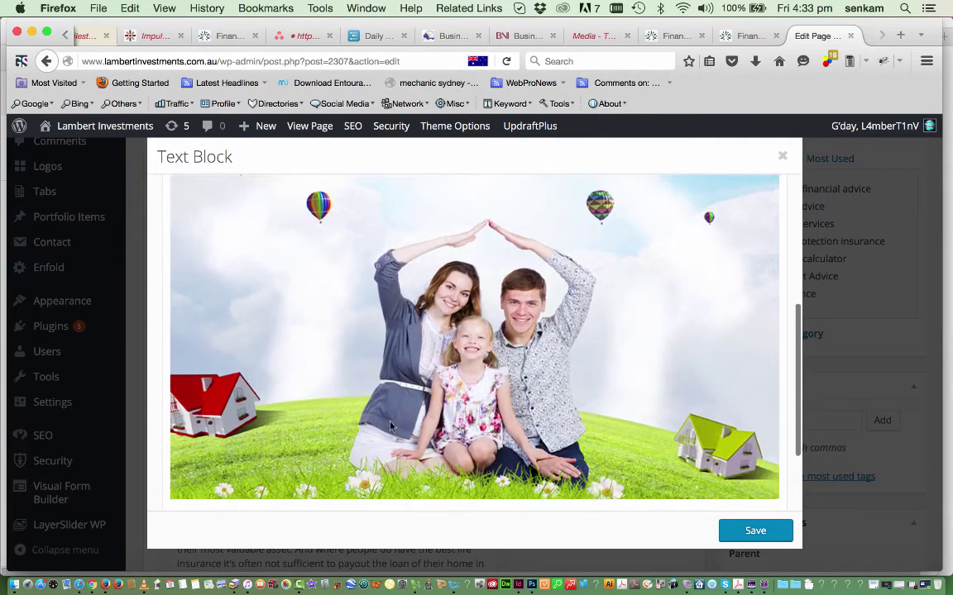
left_click(774, 529)
- Open the Life Insurance text block, look through its heading and paragraphs, and close it without saving
scroll(296, 378, "down", 2)
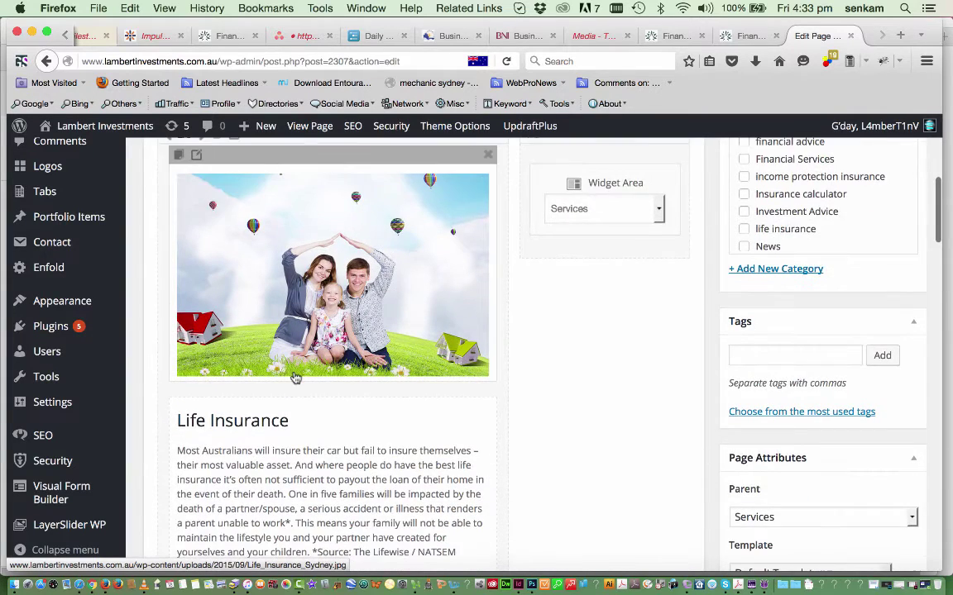
scroll(295, 378, "down", 6)
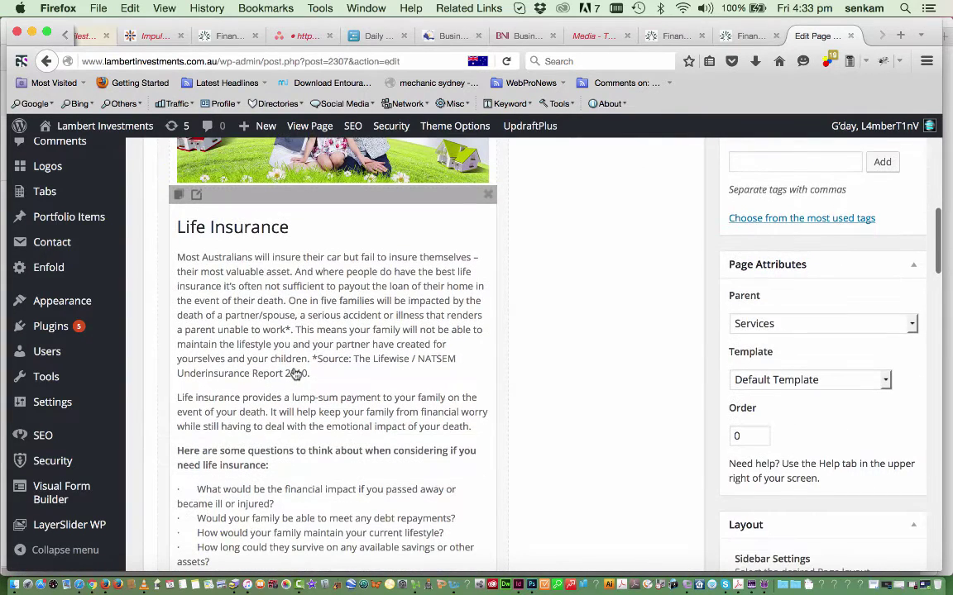
left_click(295, 374)
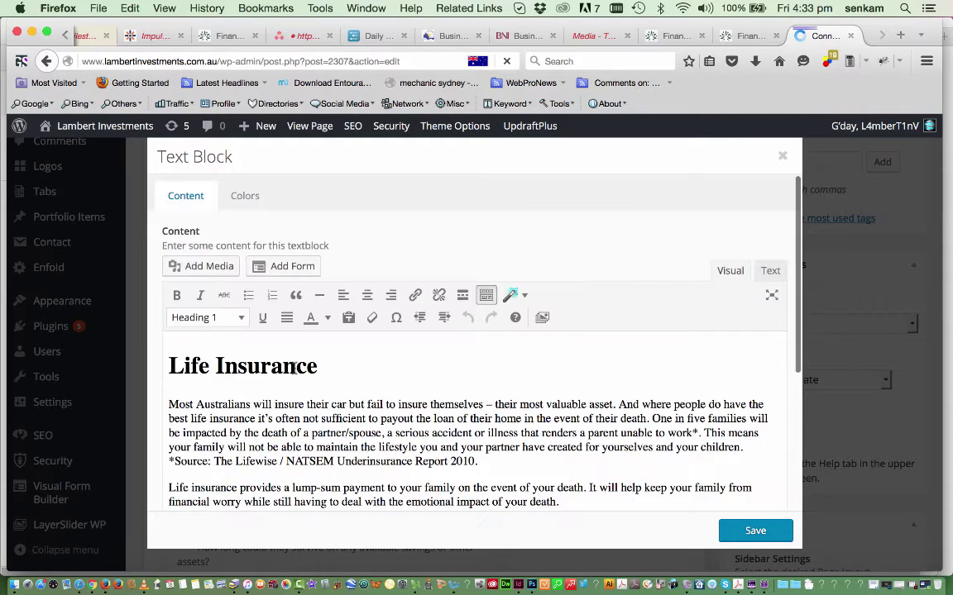
scroll(337, 393, "down", 5)
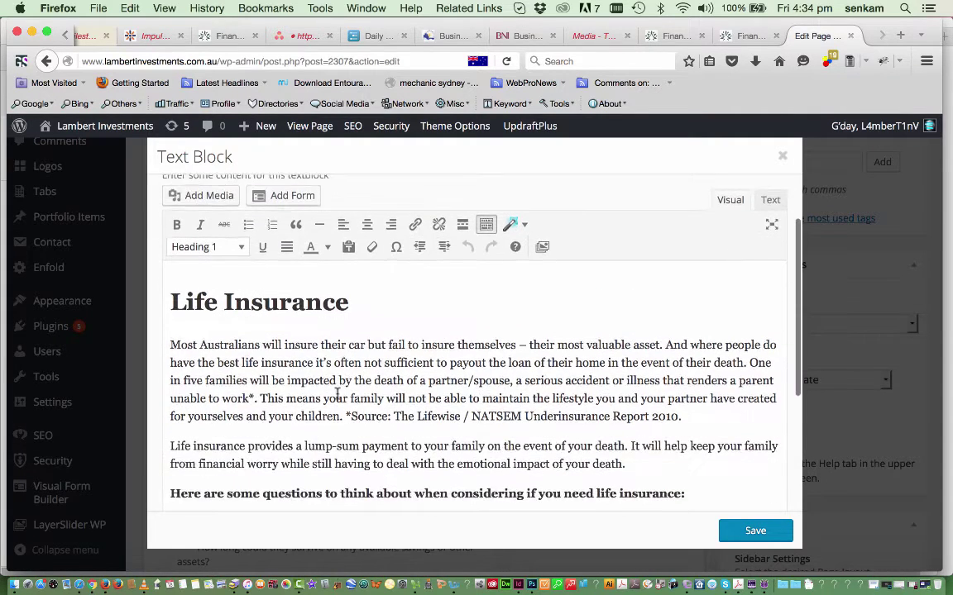
scroll(361, 346, "up", 4)
scroll(361, 345, "down", 4)
scroll(372, 348, "up", 5)
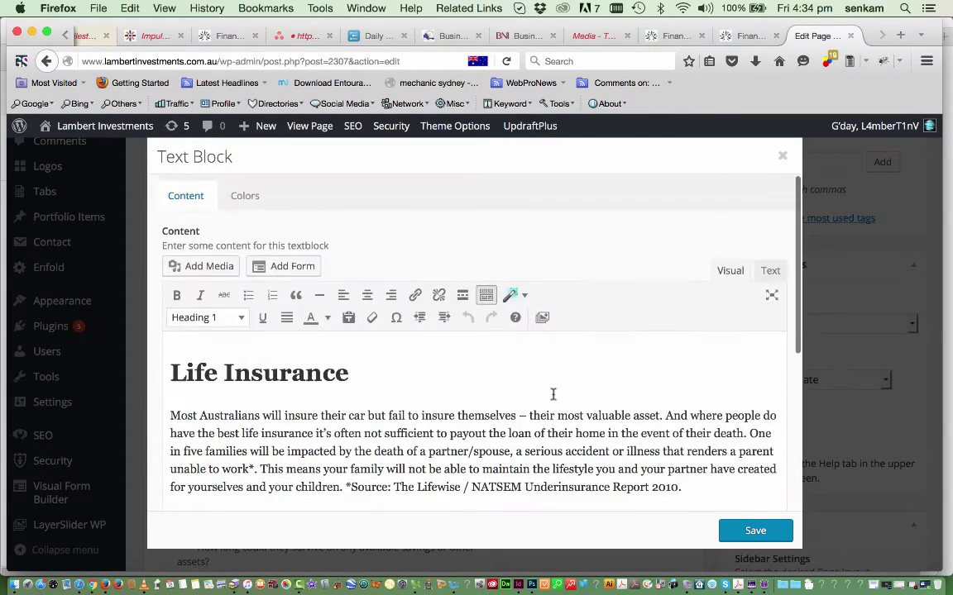
left_click(781, 159)
- Open the Accordion element's Key Person Insurance toggle for editing and look through its title and content
scroll(385, 410, "down", 8)
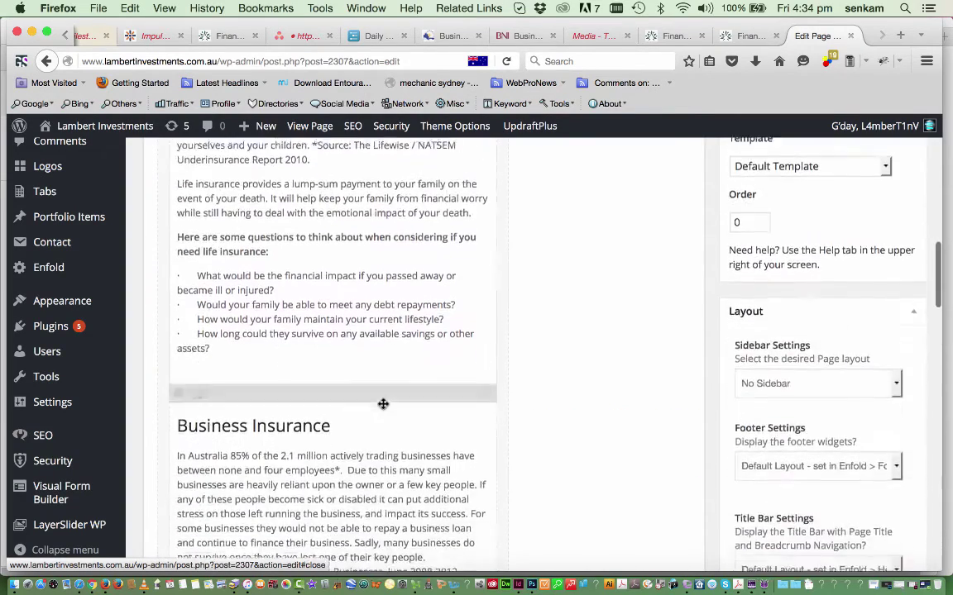
scroll(385, 410, "down", 6)
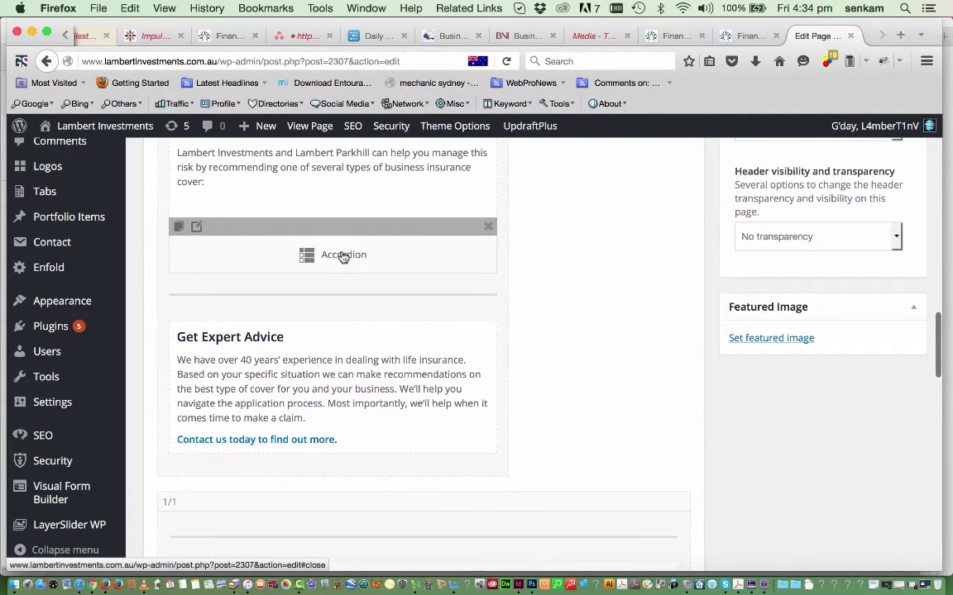
left_click(343, 257)
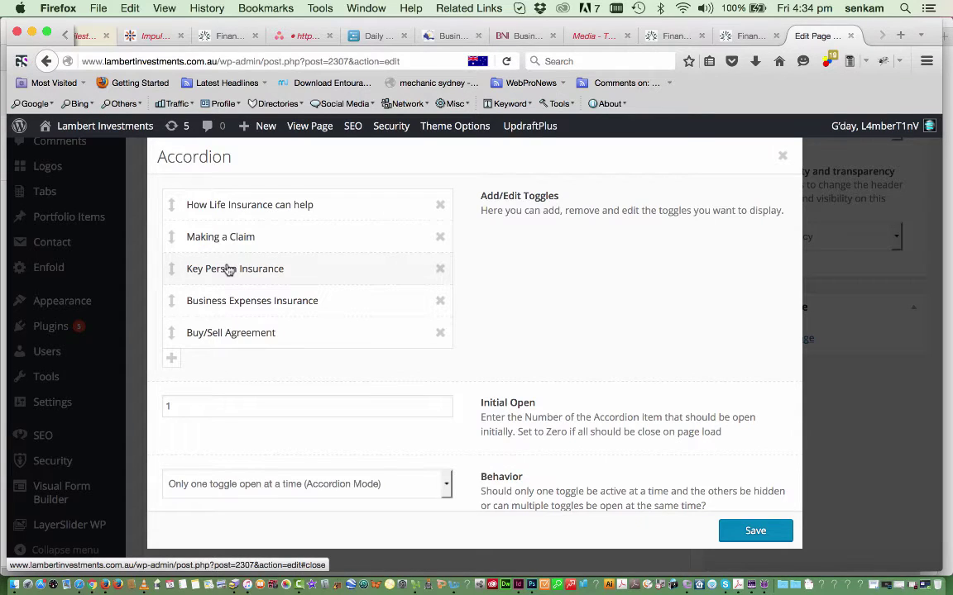
left_click(229, 269)
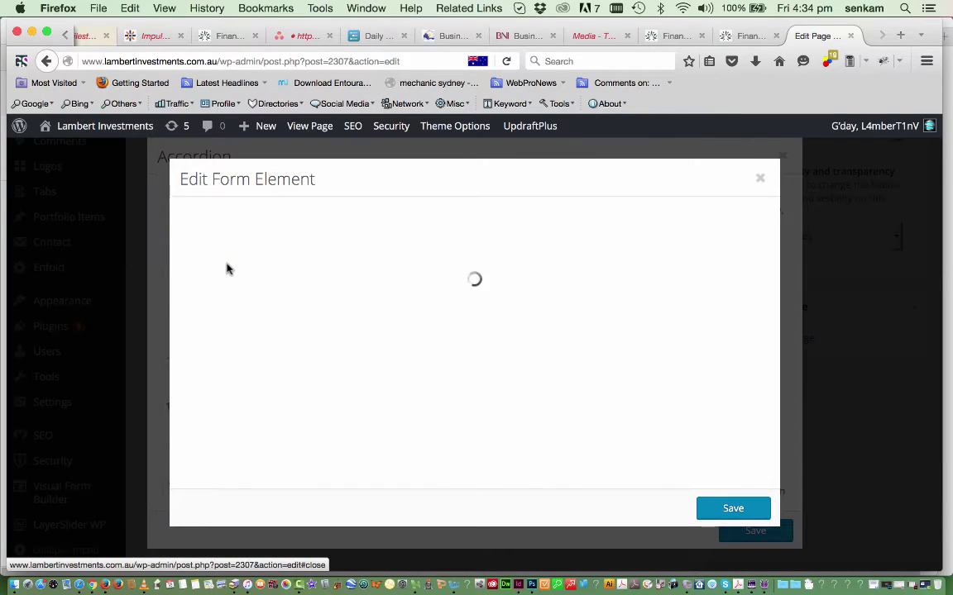
scroll(296, 414, "down", 1)
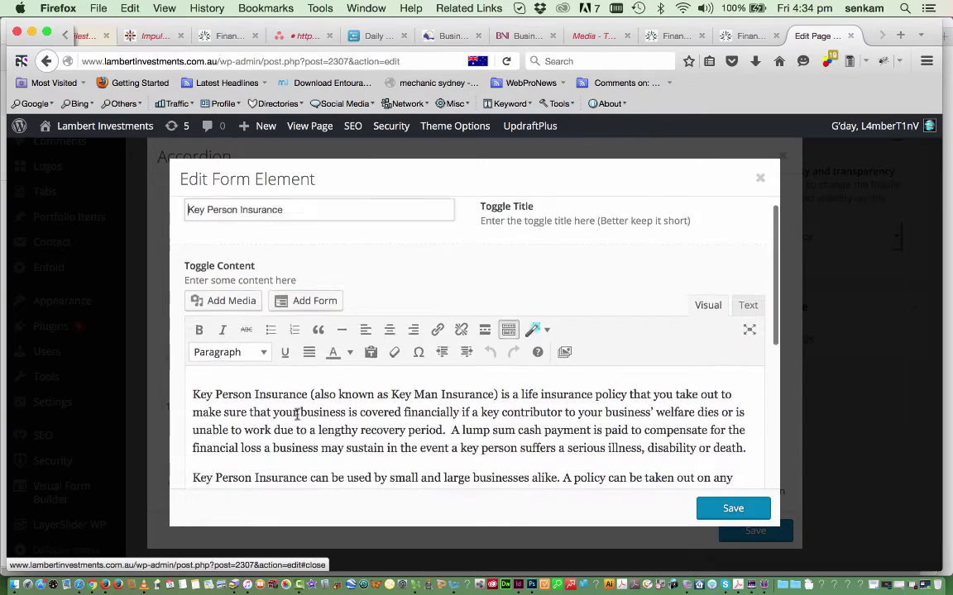
scroll(296, 415, "down", 2)
scroll(296, 415, "down", 2)
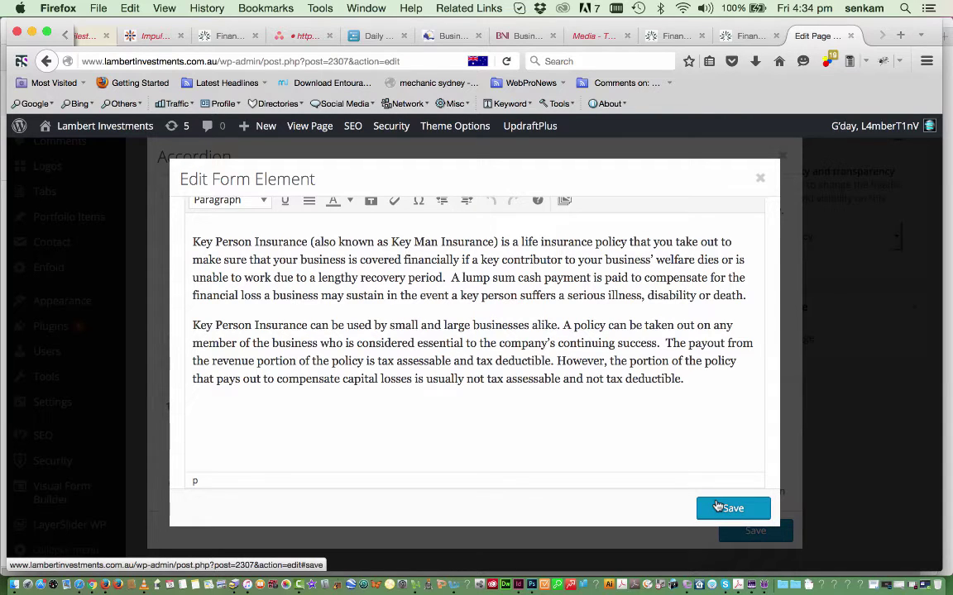
- Start a link on "Key Person Insurance" in the toggle's second paragraph and copy the address of the live site's Services page
scroll(281, 347, "up", 2)
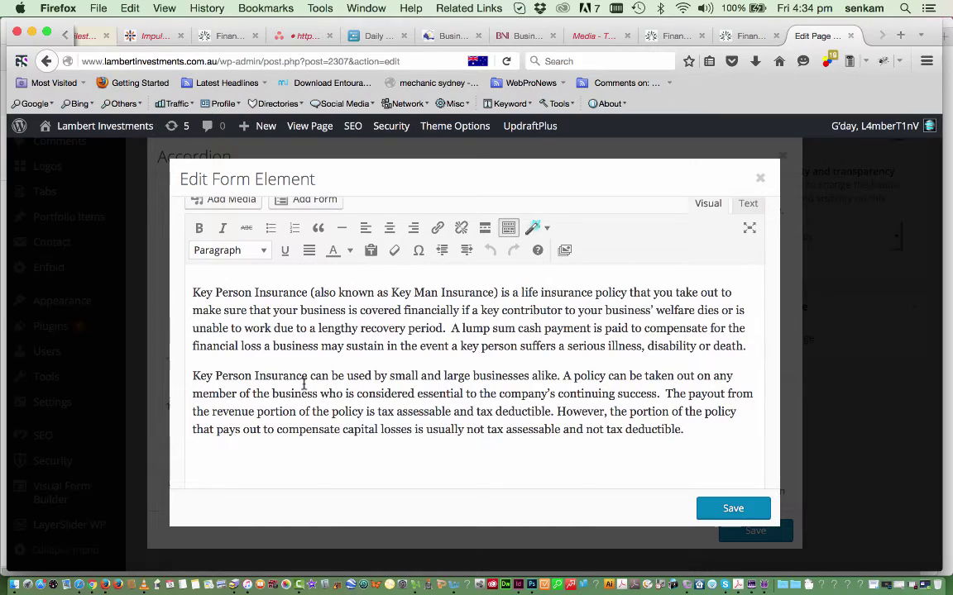
left_click_drag(306, 376, 194, 376)
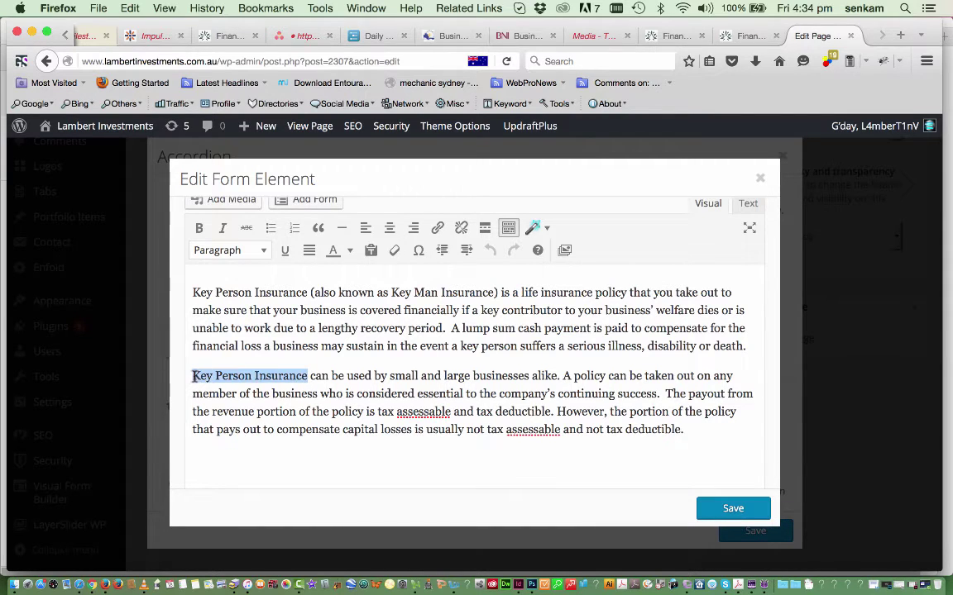
left_click(438, 231)
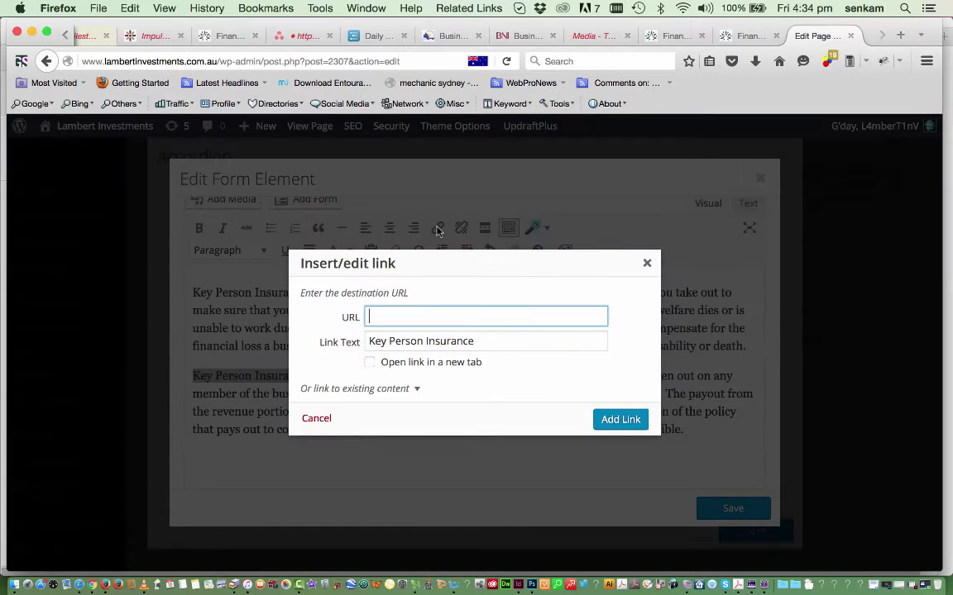
left_click(679, 36)
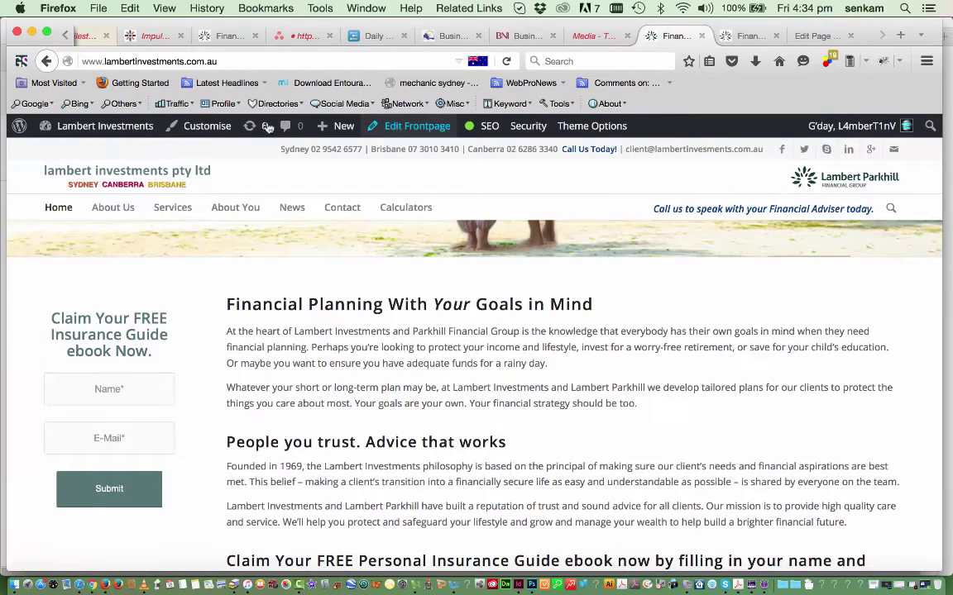
left_click(181, 207)
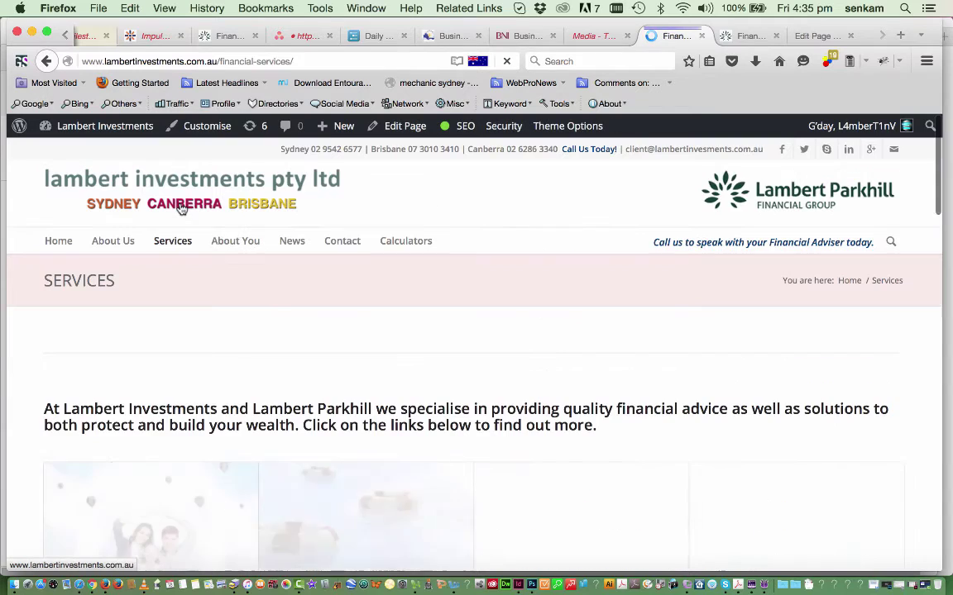
left_click(306, 61)
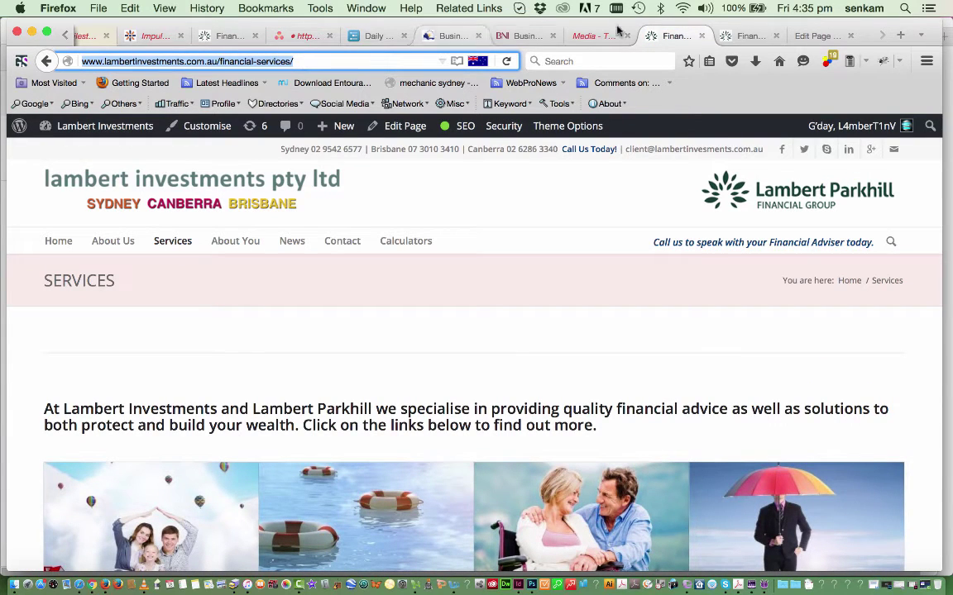
left_click(810, 36)
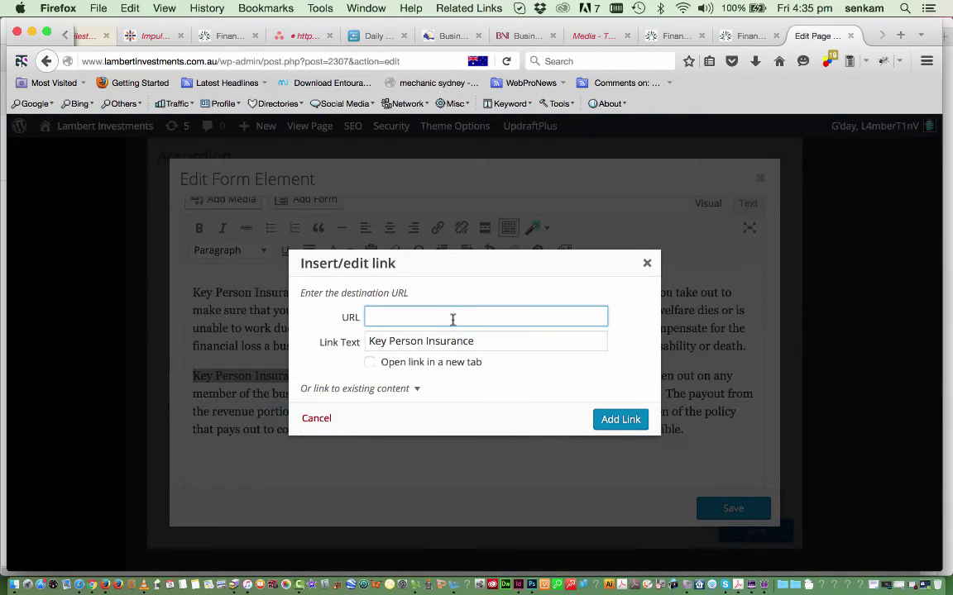
key("super+v")
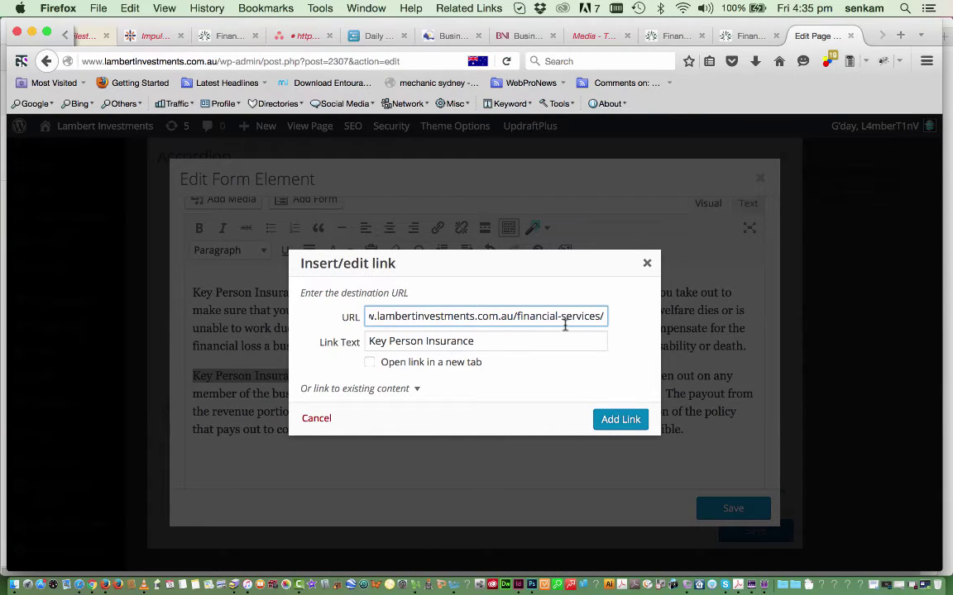
key("BackSpace")
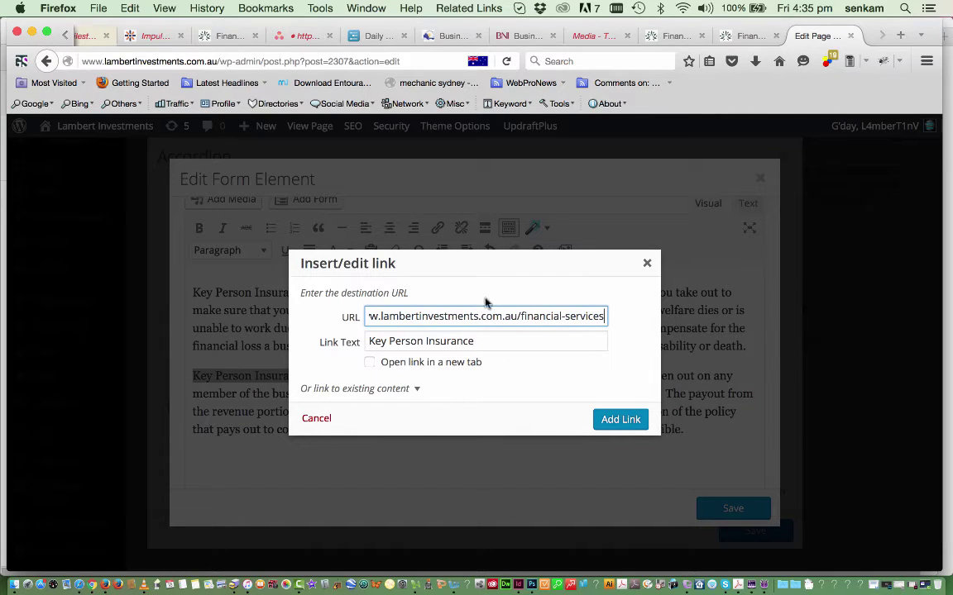
left_click(370, 364)
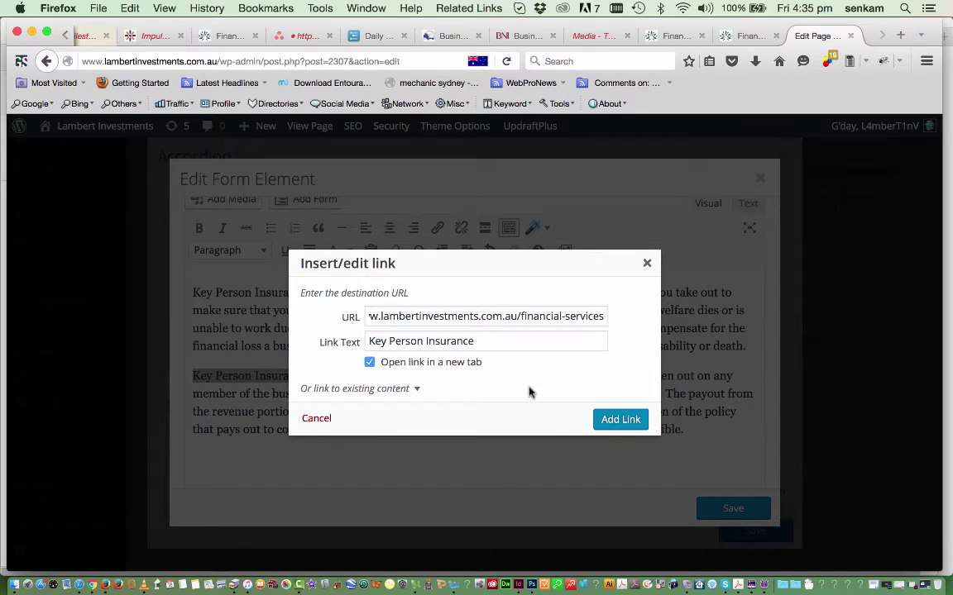
left_click(612, 419)
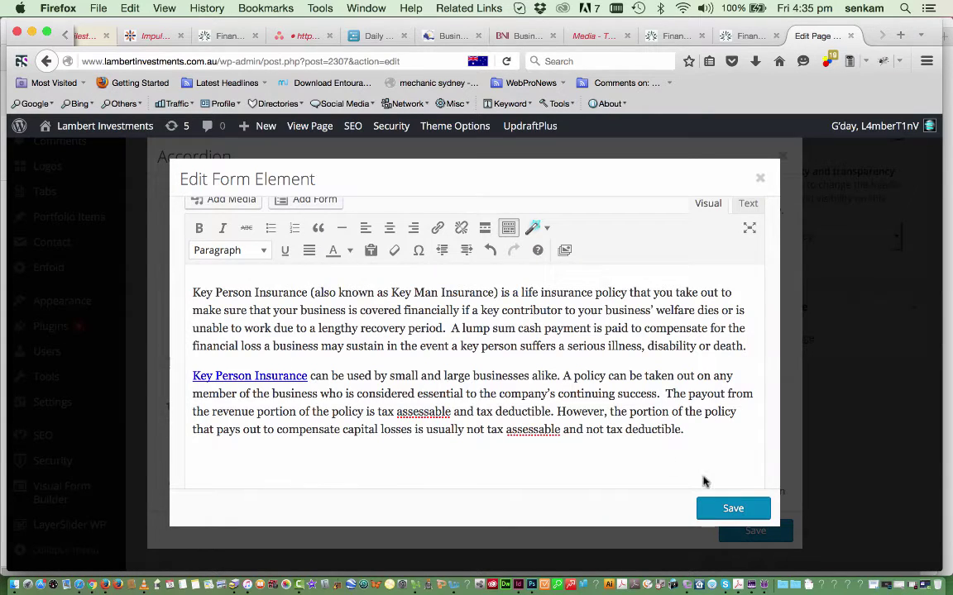
left_click(716, 511)
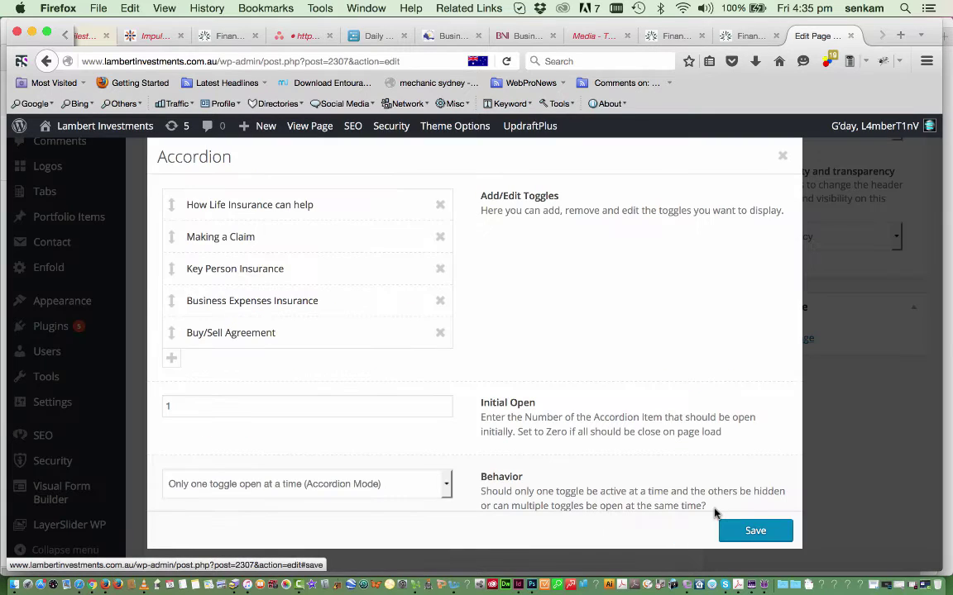
- Reopen the Key Person Insurance toggle, check the link in its second paragraph, and save the toggle again
left_click(223, 273)
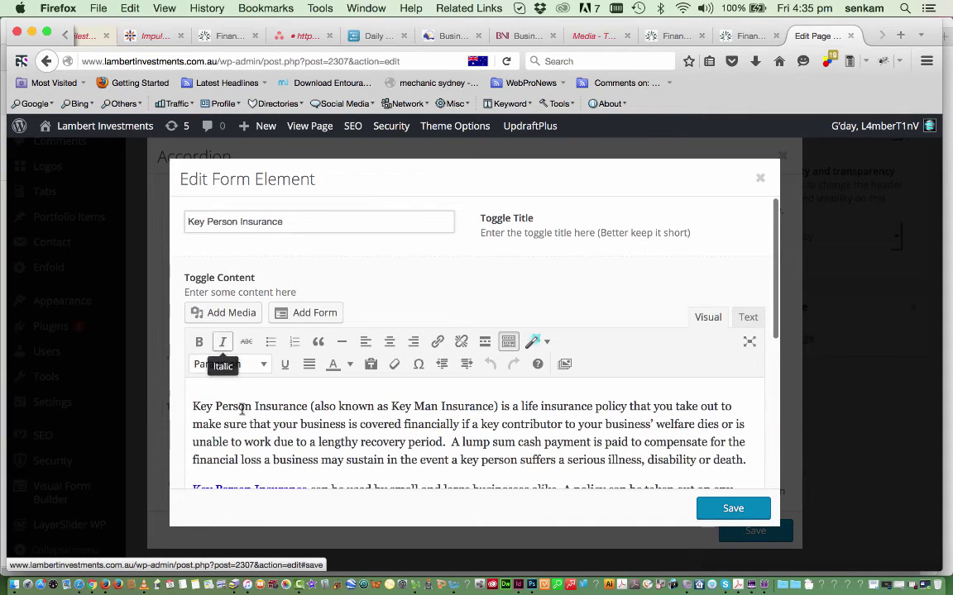
scroll(385, 429, "down", 1)
scroll(385, 429, "down", 3)
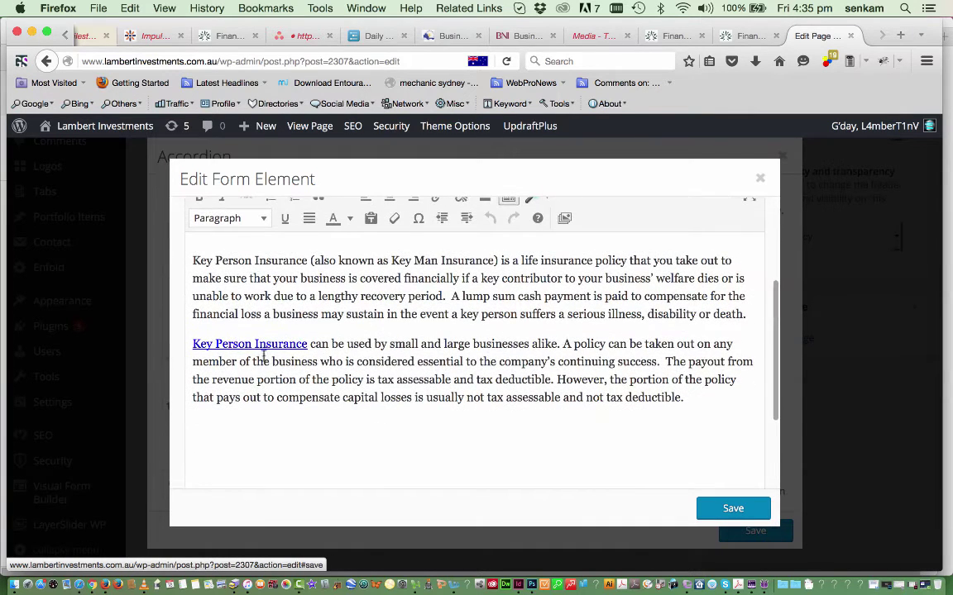
left_click(732, 508)
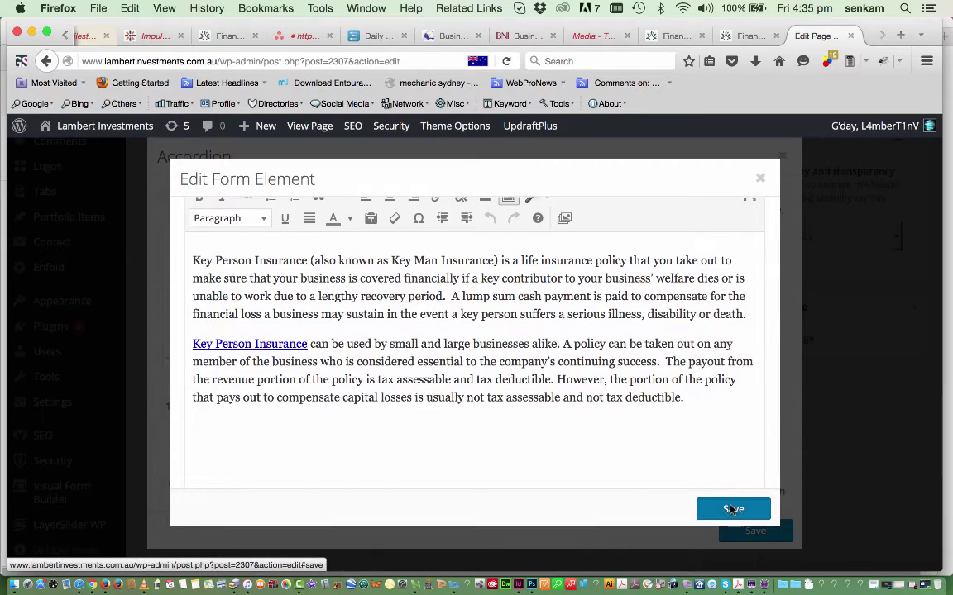
- Save the Accordion element and update the Life and Business Insurance page
scroll(764, 397, "down", 1)
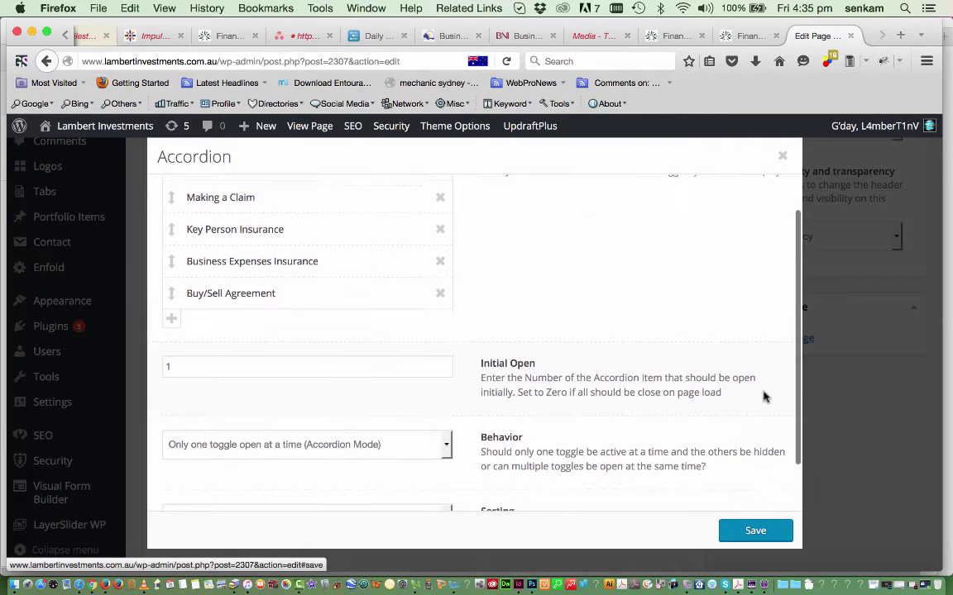
left_click(740, 533)
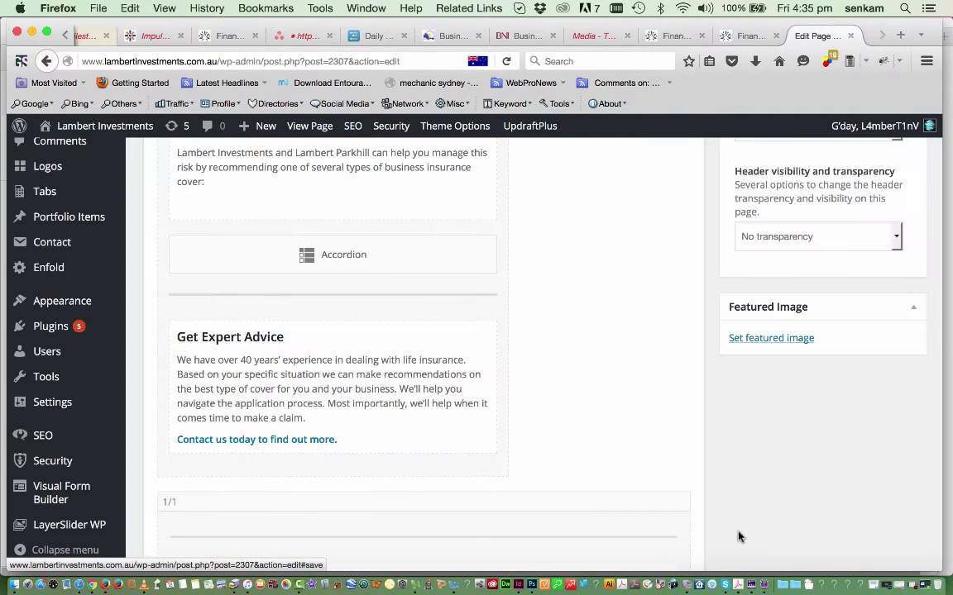
scroll(794, 422, "up", 5)
scroll(809, 401, "up", 10)
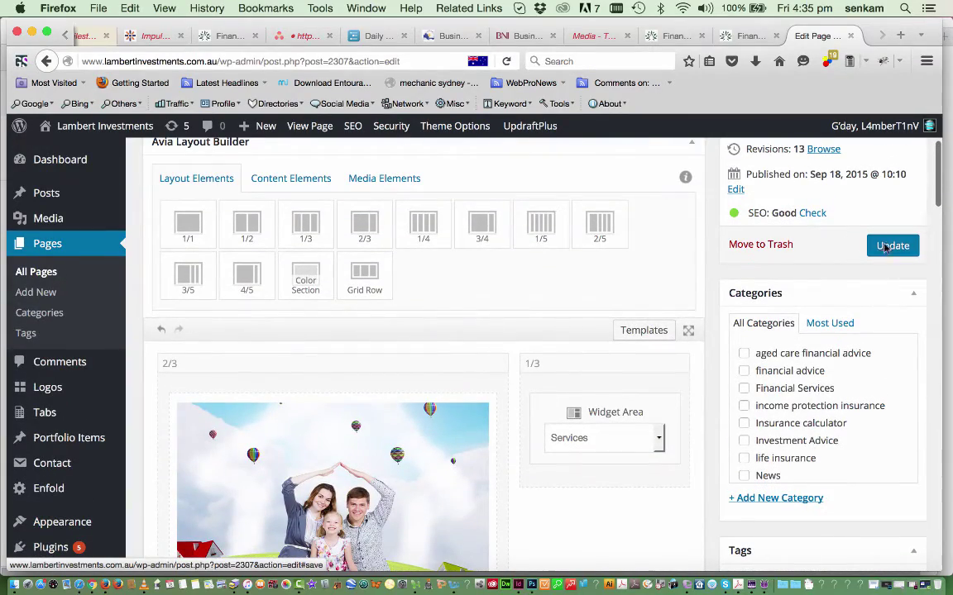
left_click(886, 248)
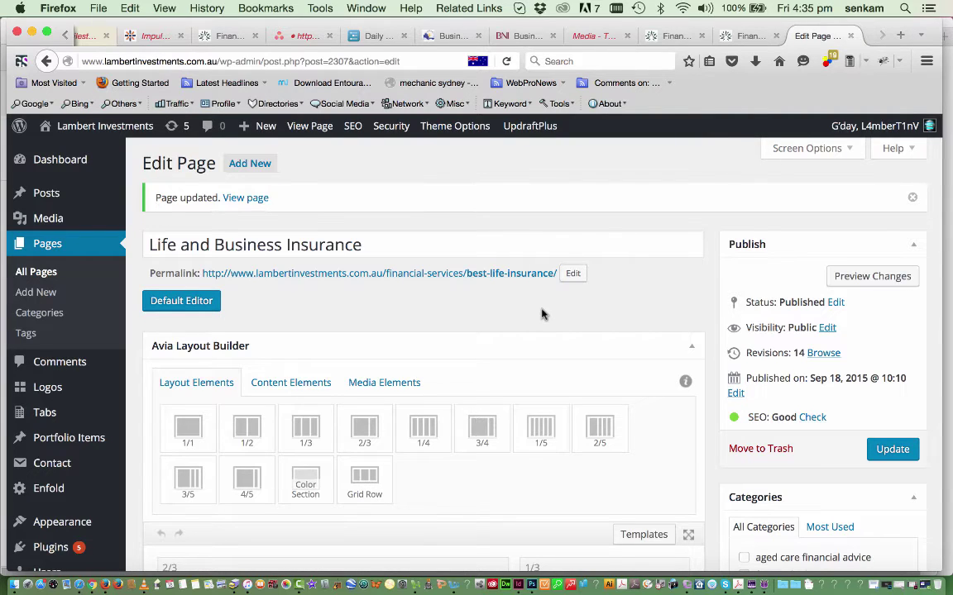
left_click(364, 60)
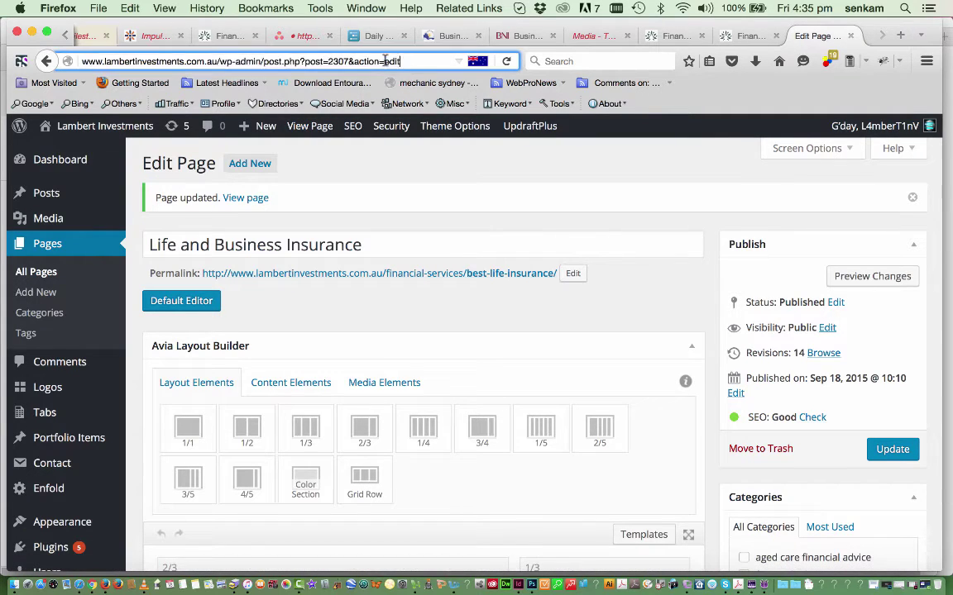
left_click_drag(244, 57, 220, 62)
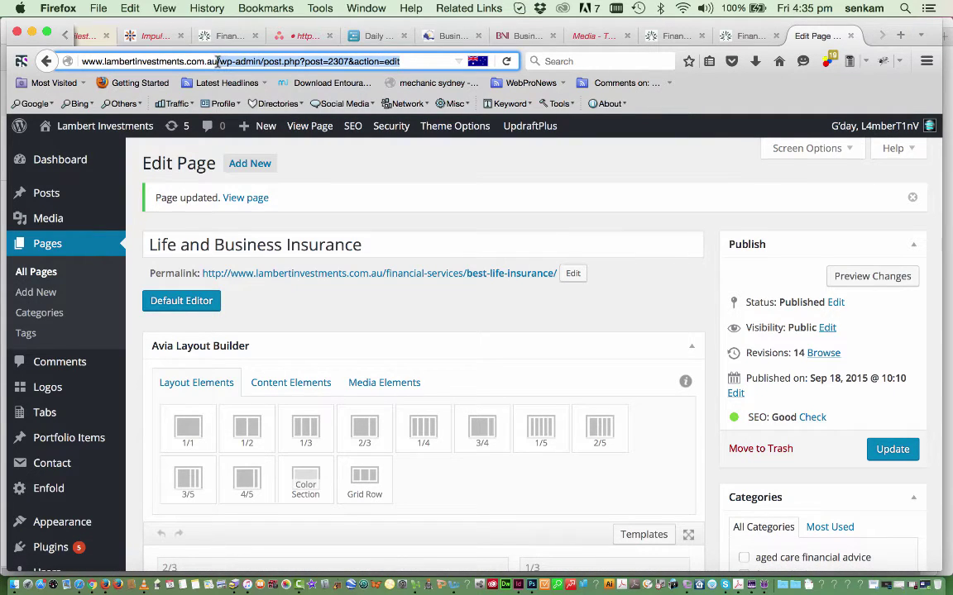
key("BackSpace")
key("Return")
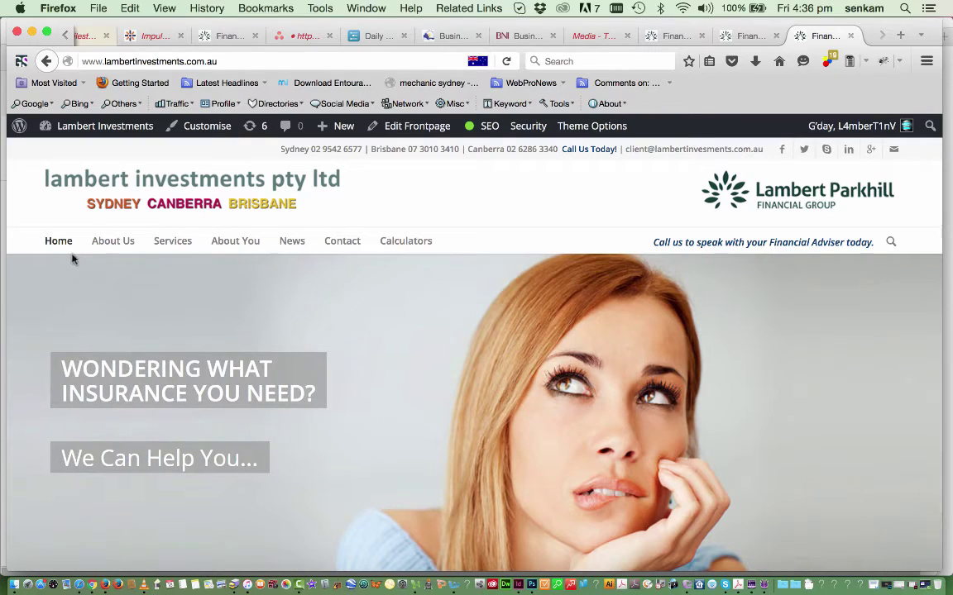
- Look over the site's navigation entries, then open the Budget Planner page under Calculators for editing
mouse_move(124, 245)
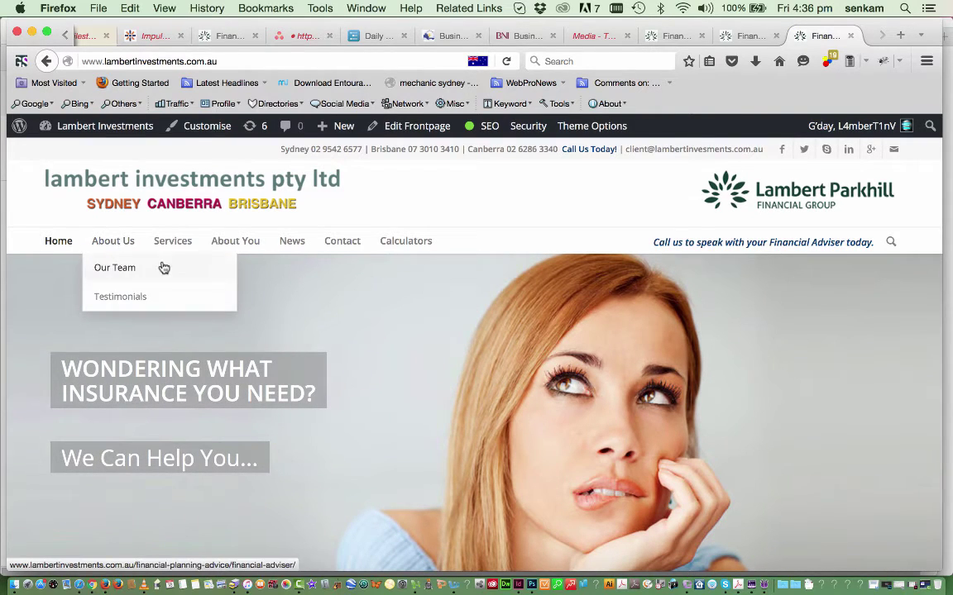
mouse_move(179, 245)
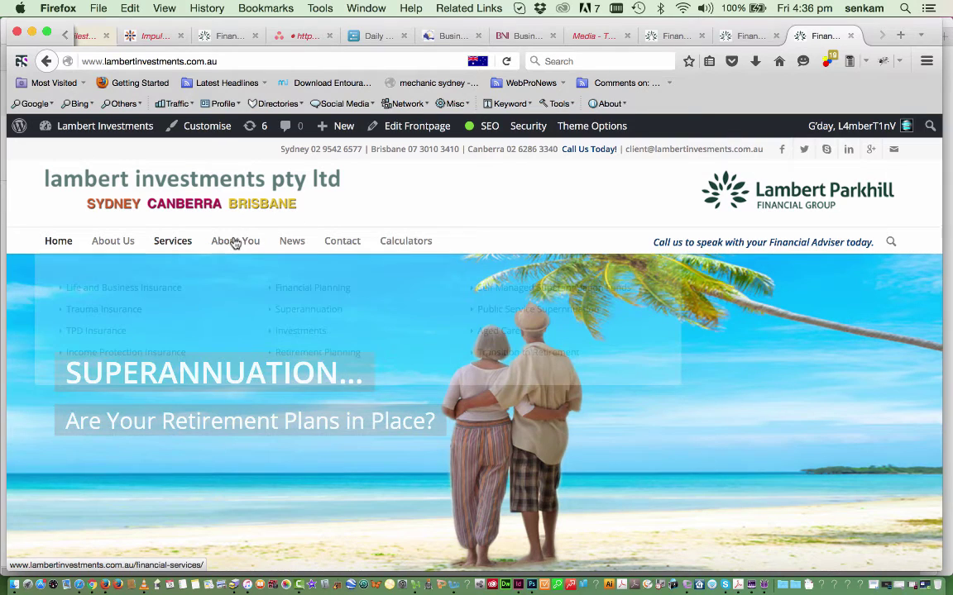
mouse_move(234, 242)
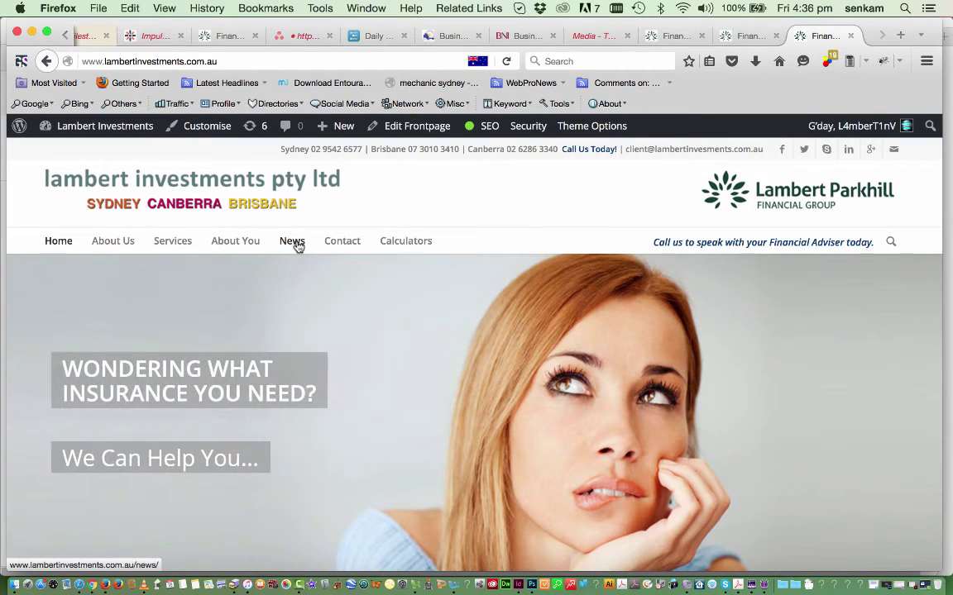
mouse_move(406, 246)
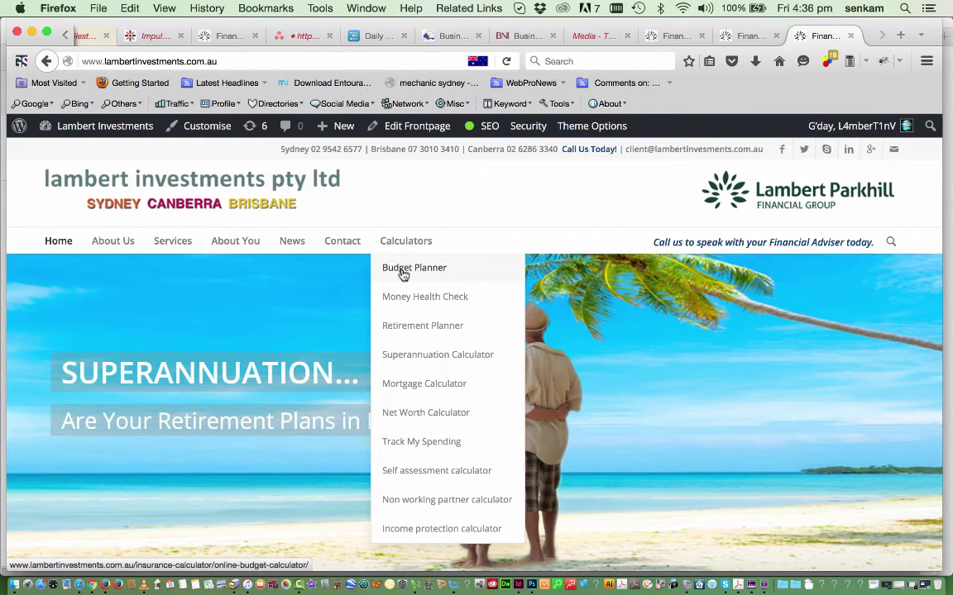
left_click(403, 275)
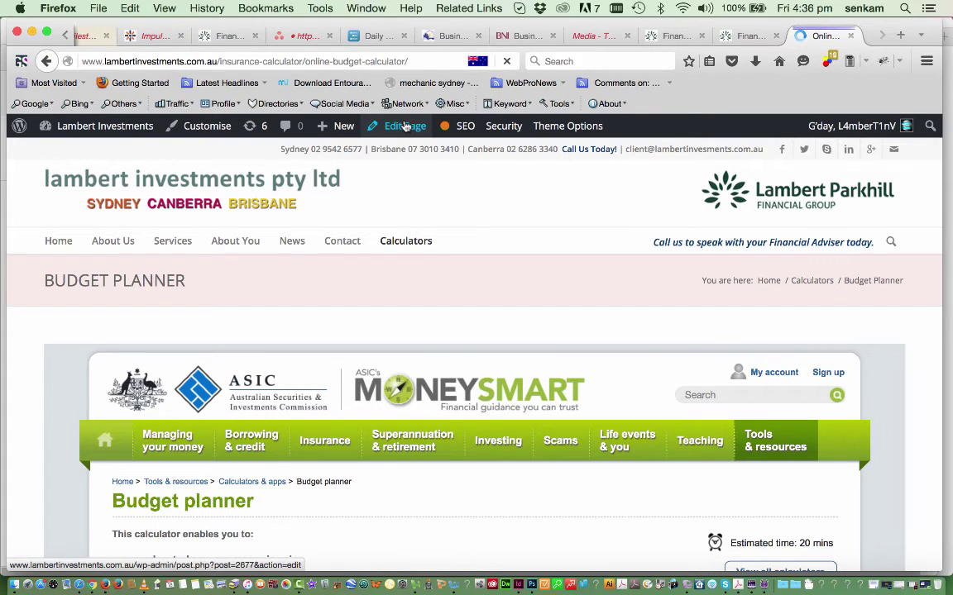
left_click(406, 126)
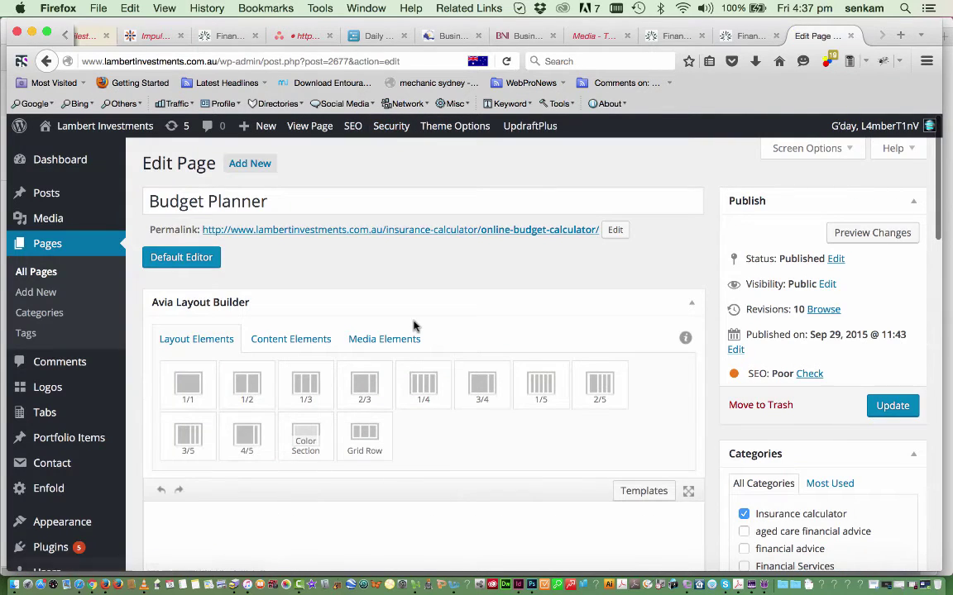
- Look through the Budget Planner page's iframe text block, shortcode and Yoast SEO settings
scroll(413, 325, "down", 3)
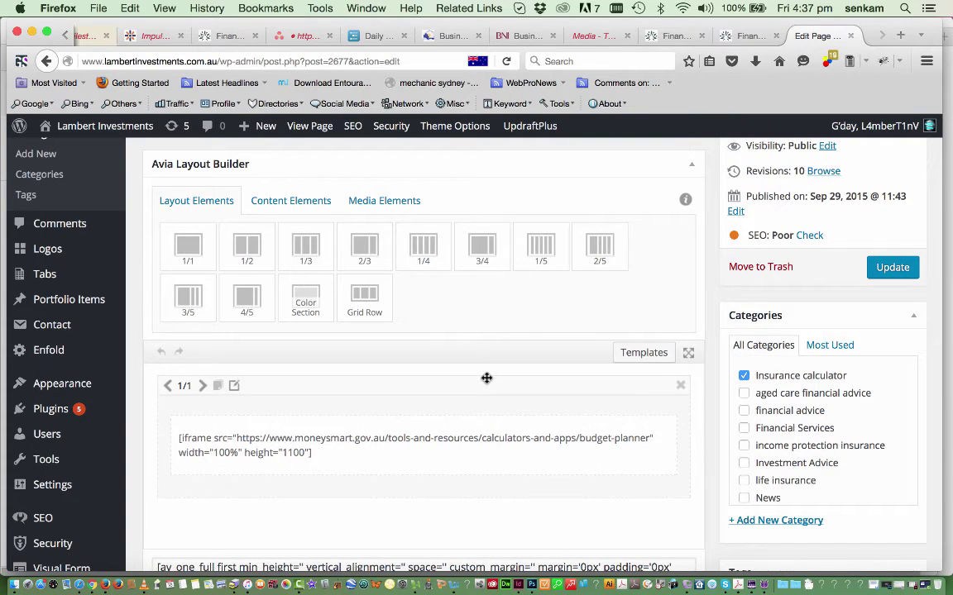
scroll(487, 378, "down", 2)
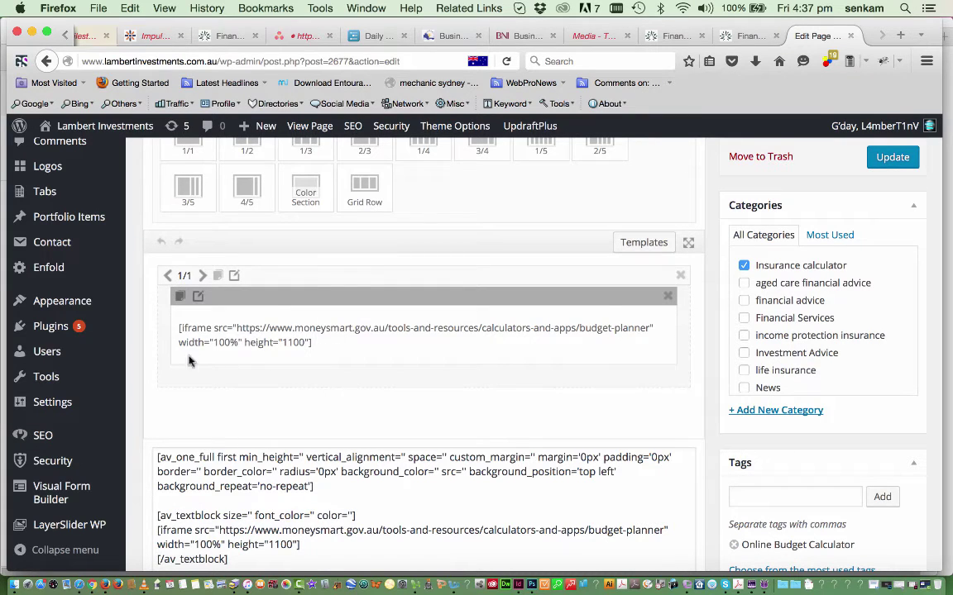
scroll(308, 450, "down", 3)
scroll(308, 460, "down", 8)
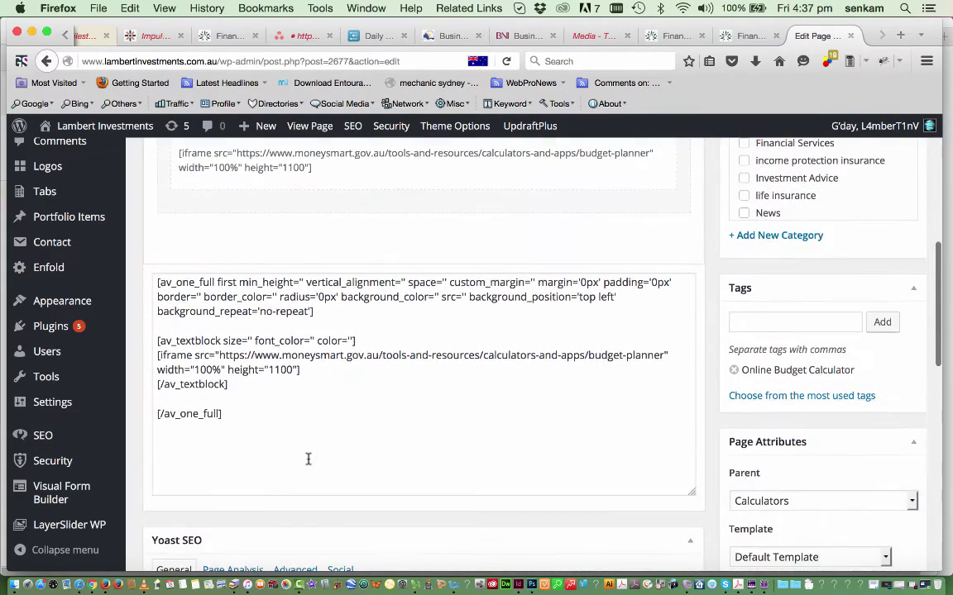
scroll(308, 463, "down", 6)
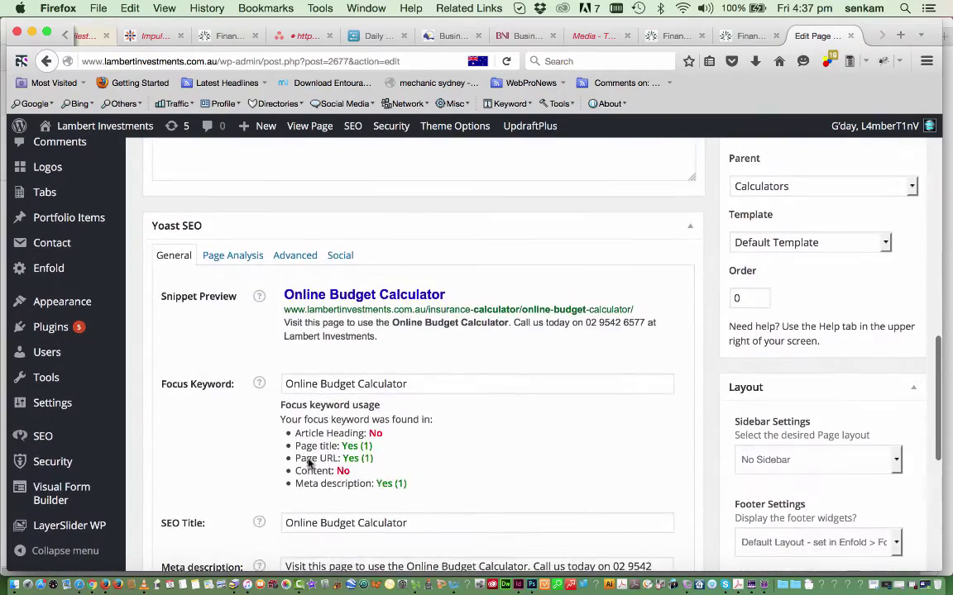
scroll(308, 459, "up", 20)
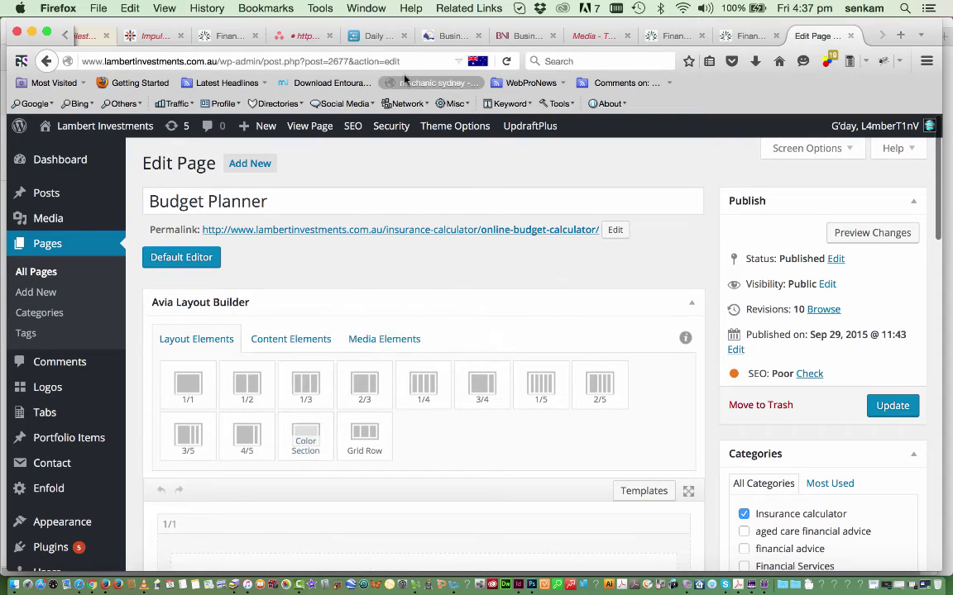
left_click_drag(400, 61, 213, 63)
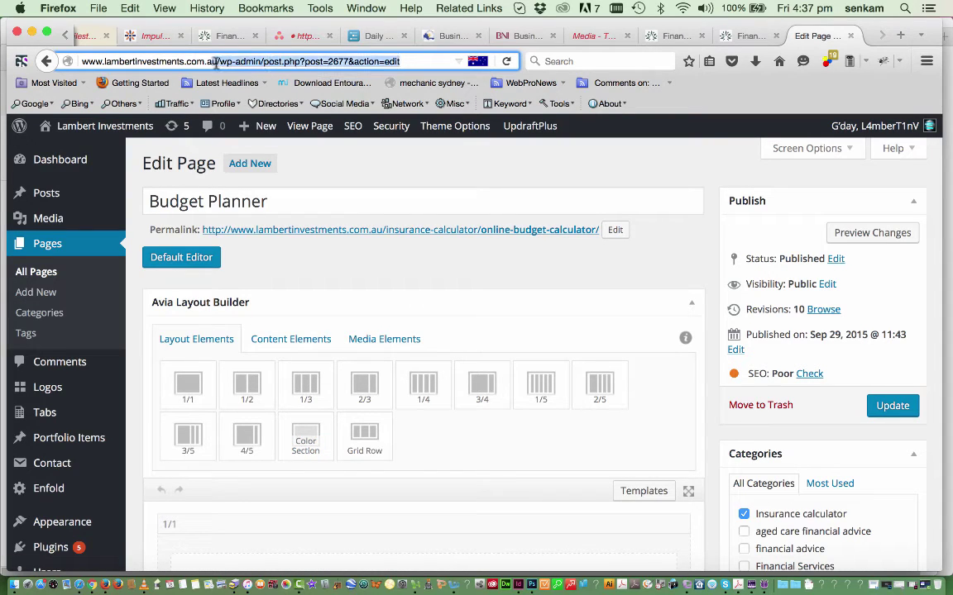
key("BackSpace")
key("Return")
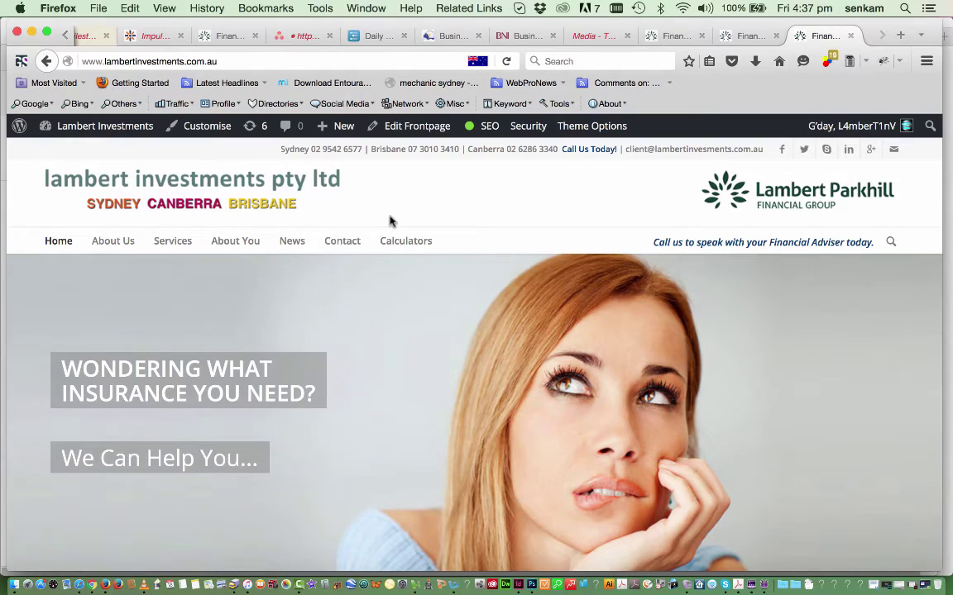
- Look over the home page's banner and Our Services section, then open the site's News page
scroll(389, 220, "down", 1)
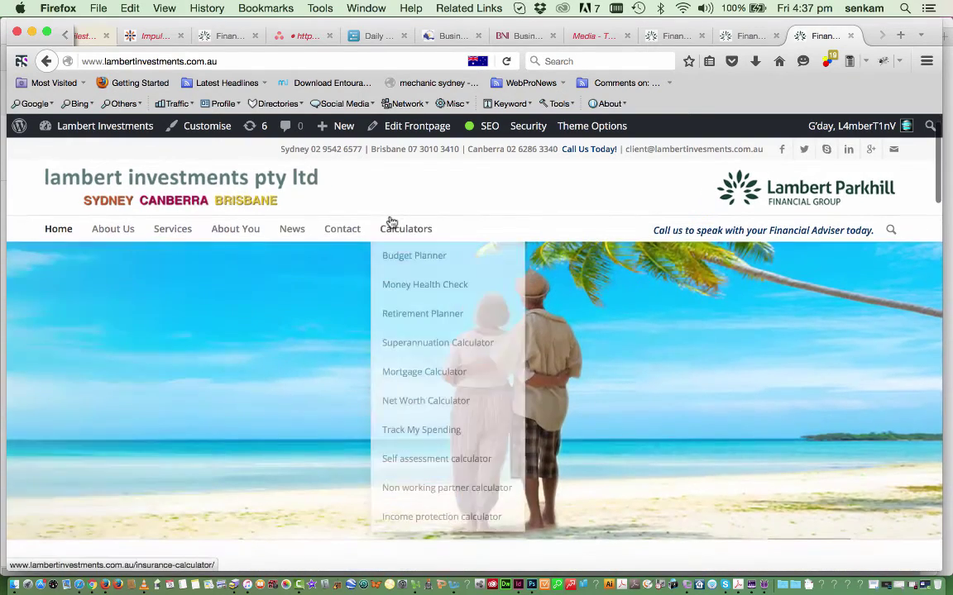
scroll(441, 193, "down", 1)
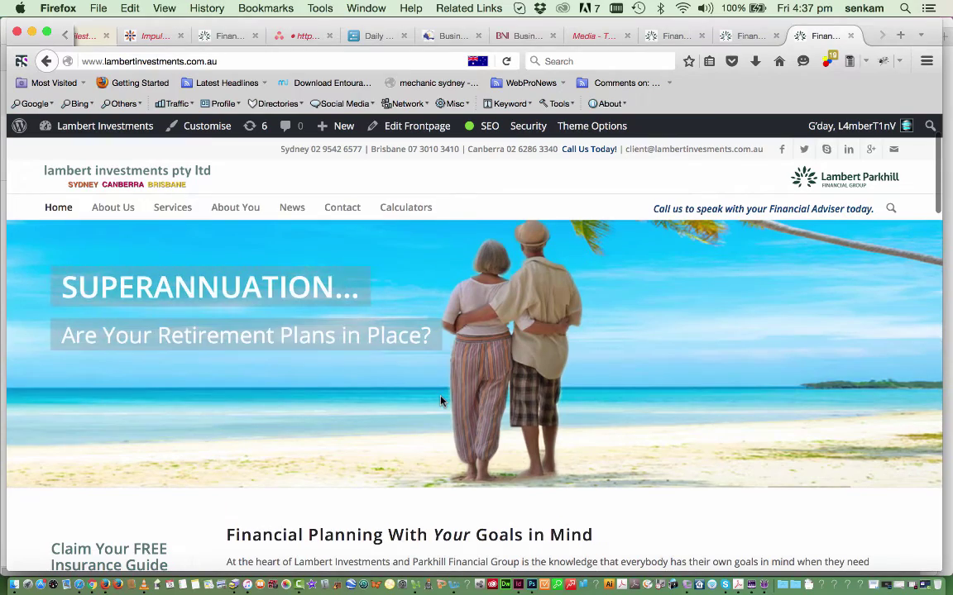
scroll(442, 405, "down", 10)
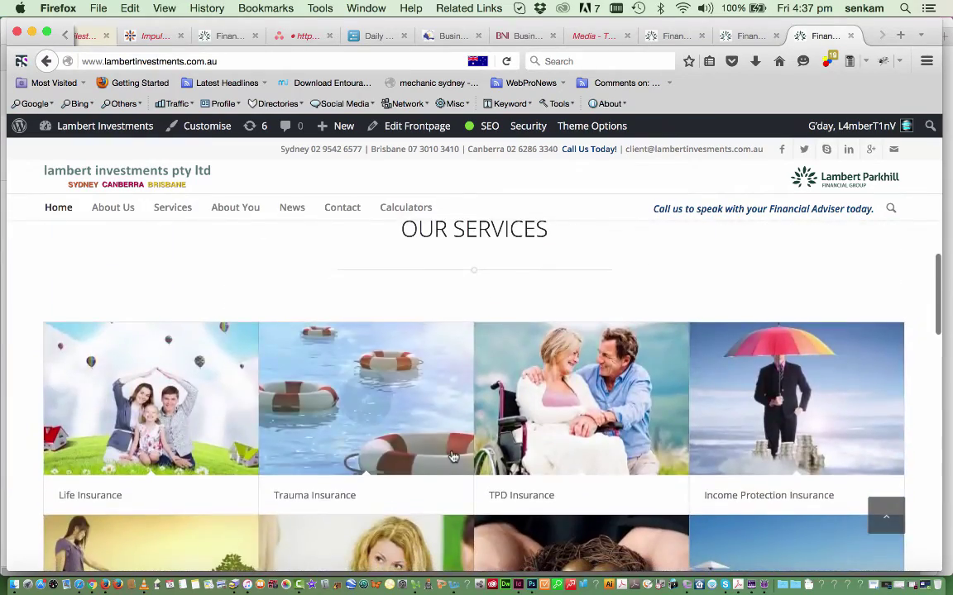
scroll(451, 438, "up", 10)
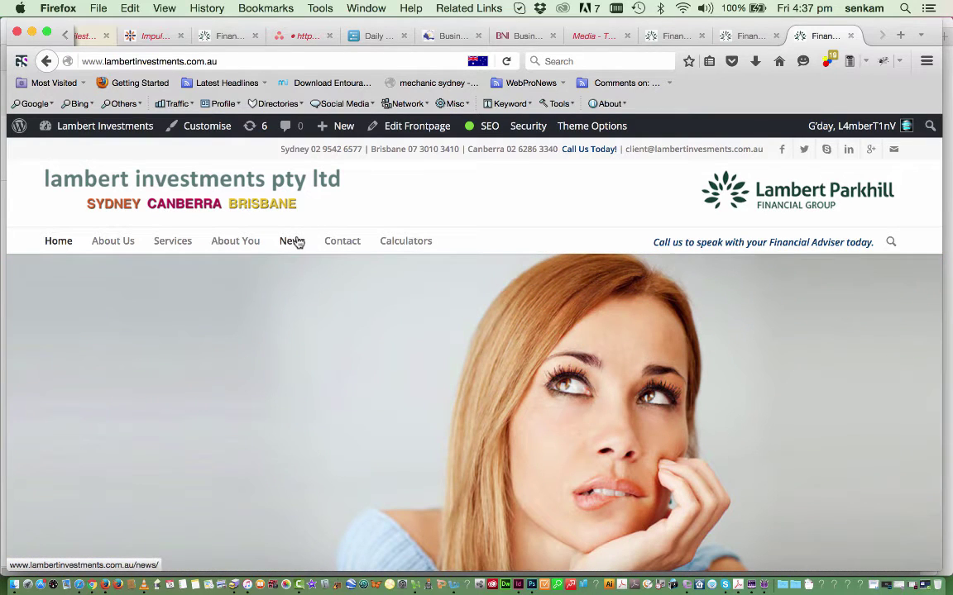
left_click(296, 244)
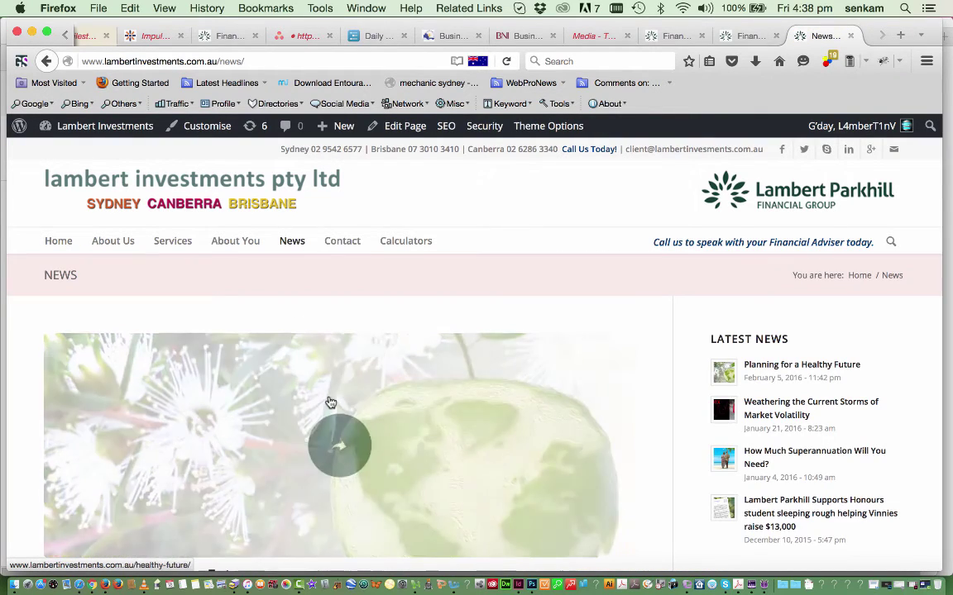
- Examine the Latest News, Categories and Archives lists beside the posts on the News page
scroll(330, 402, "down", 2)
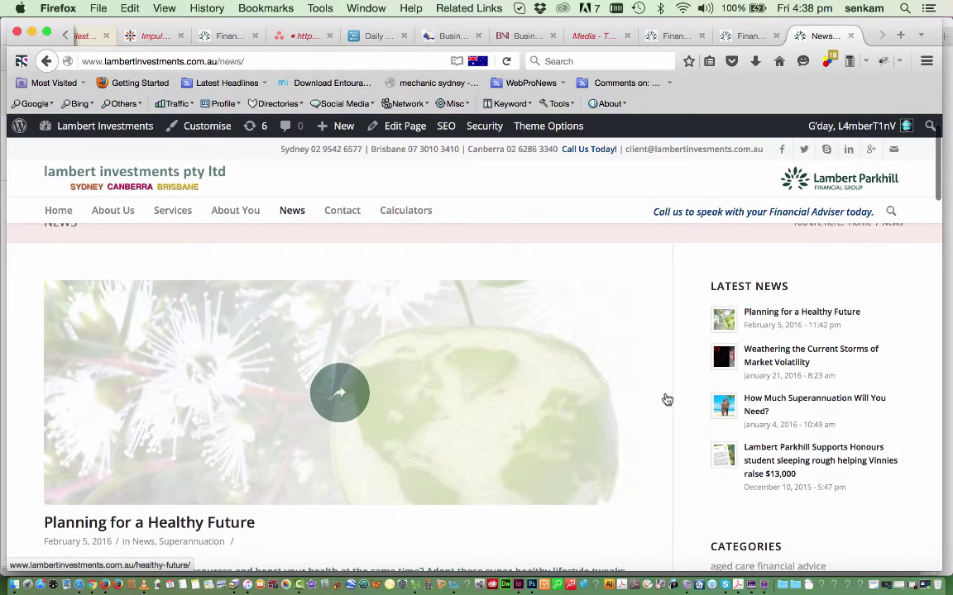
scroll(666, 398, "down", 3)
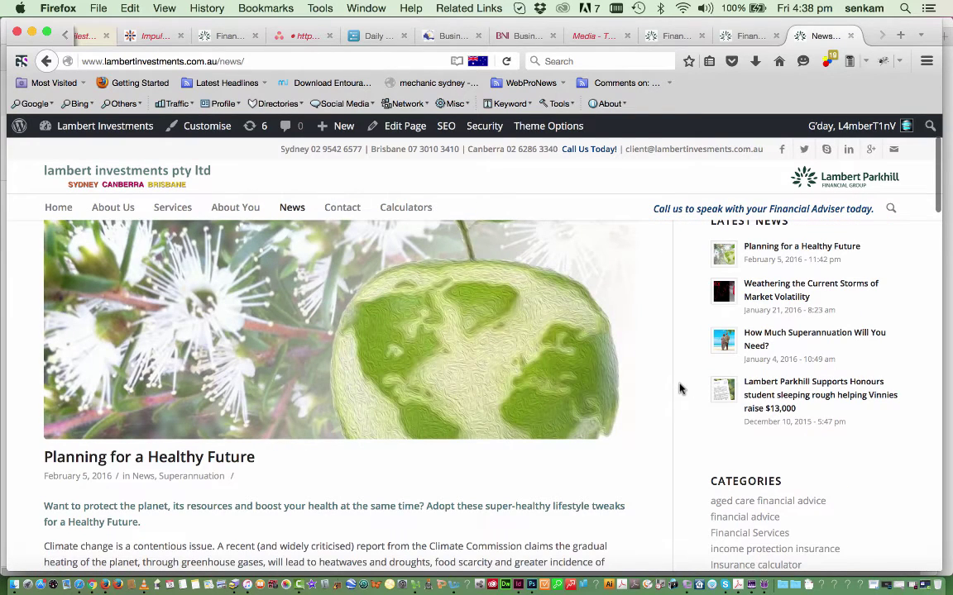
scroll(665, 397, "down", 2)
scroll(661, 400, "up", 4)
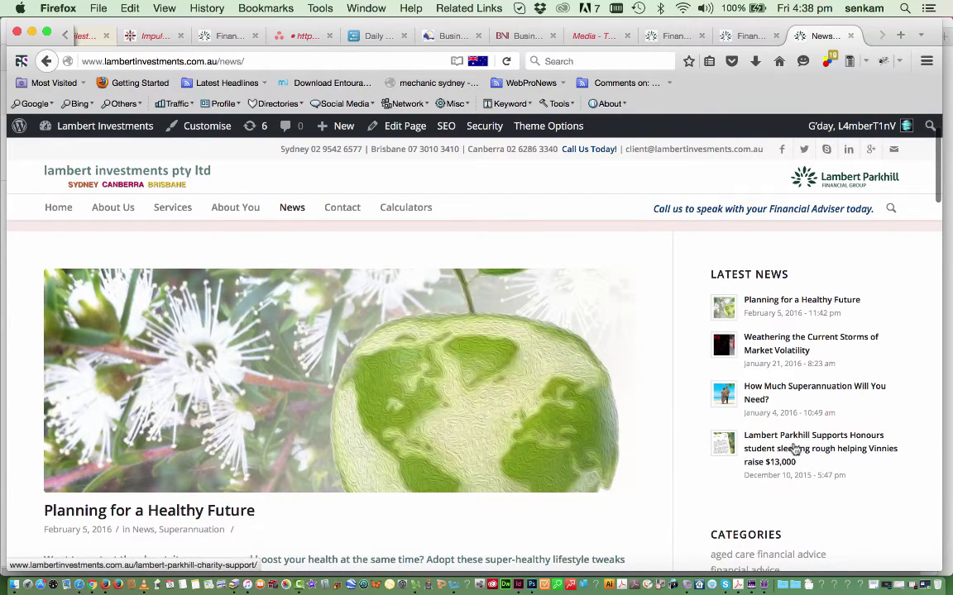
scroll(762, 393, "down", 5)
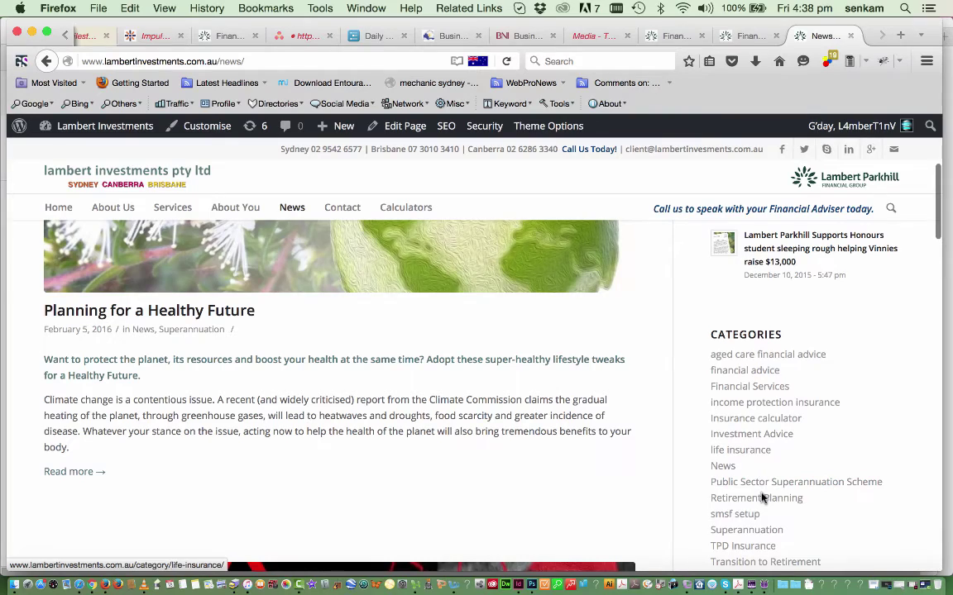
scroll(774, 463, "down", 5)
scroll(775, 504, "up", 5)
scroll(775, 503, "down", 6)
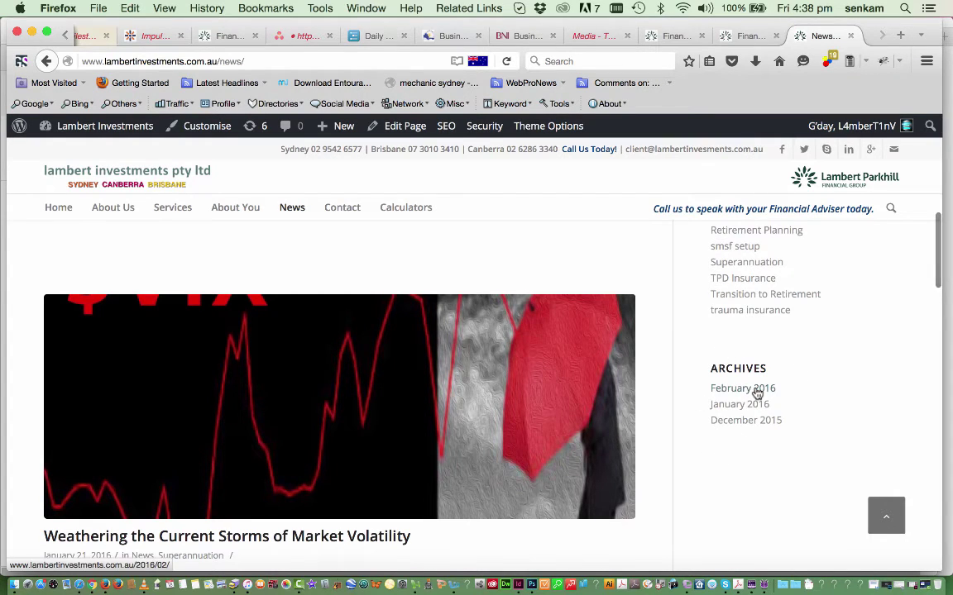
scroll(755, 380, "up", 5)
scroll(753, 366, "down", 2)
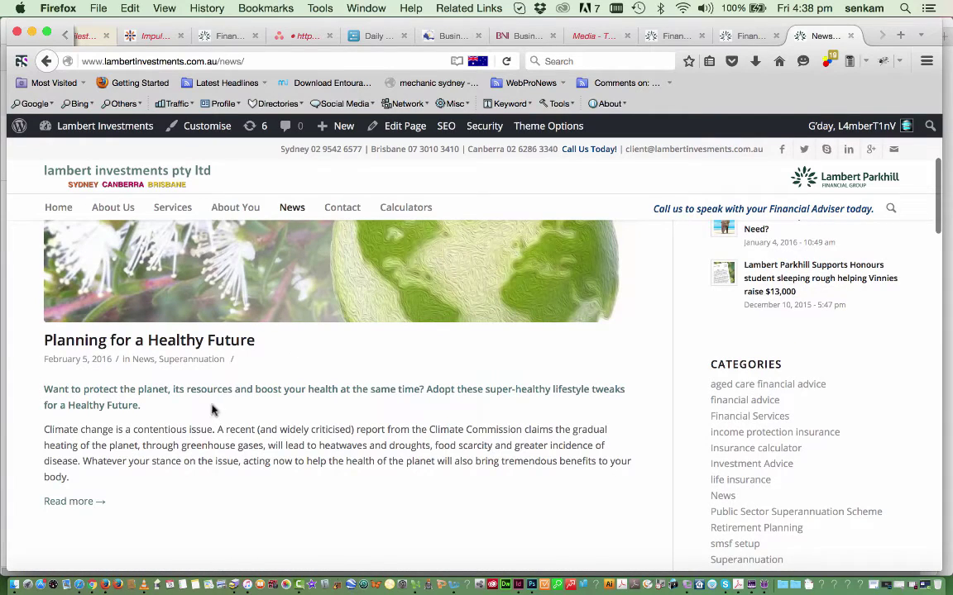
- Look through the post excerpts on the News page, from Planning for a Healthy Future down to the oldest post
scroll(181, 390, "down", 1)
scroll(181, 390, "down", 10)
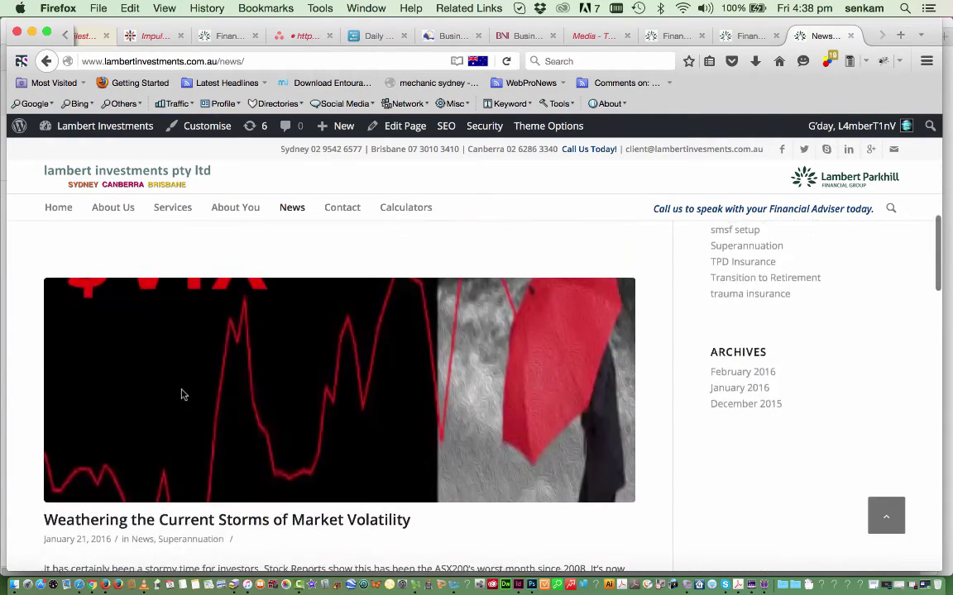
scroll(181, 395, "down", 10)
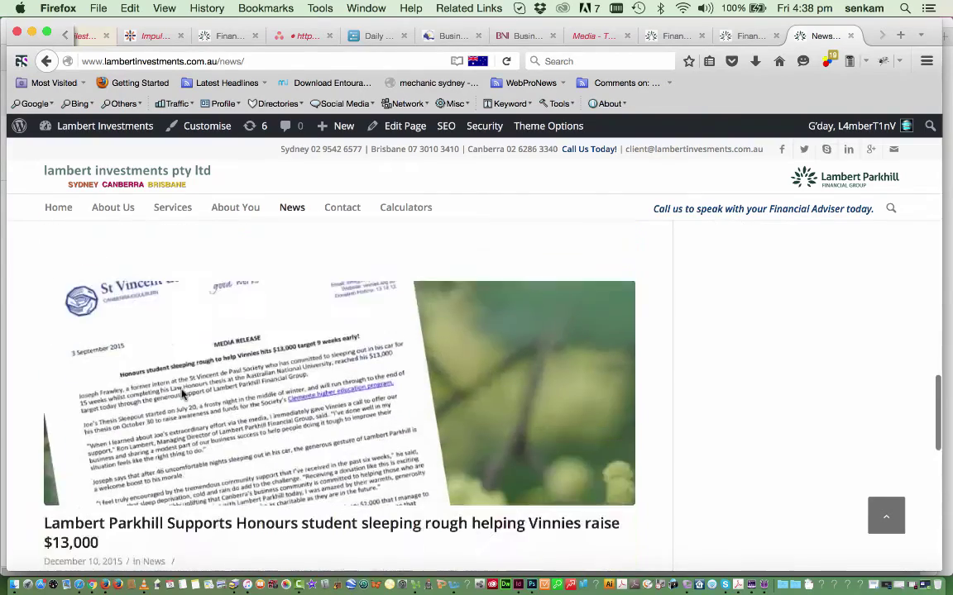
scroll(181, 393, "up", 9)
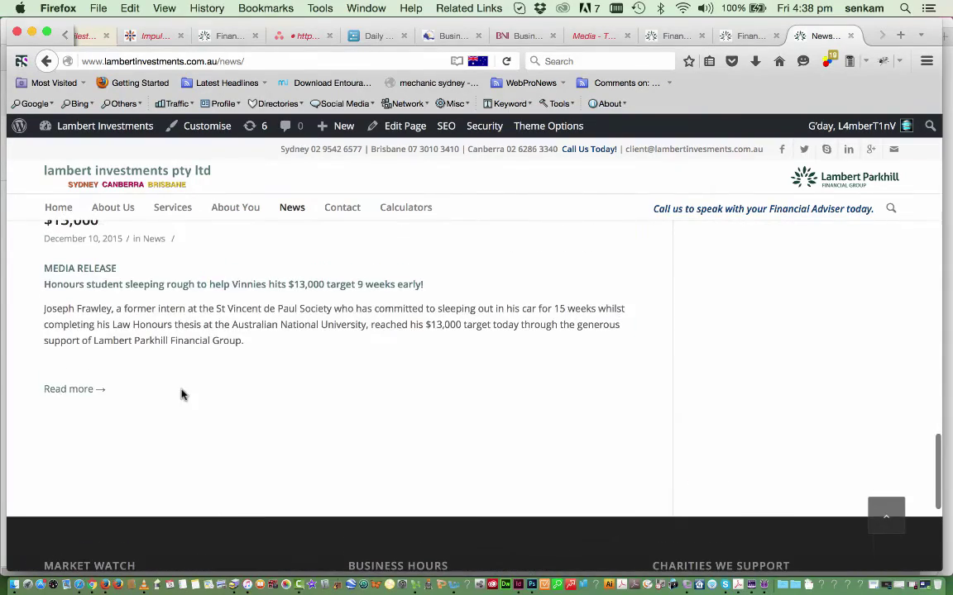
scroll(181, 389, "down", 12)
scroll(181, 394, "up", 4)
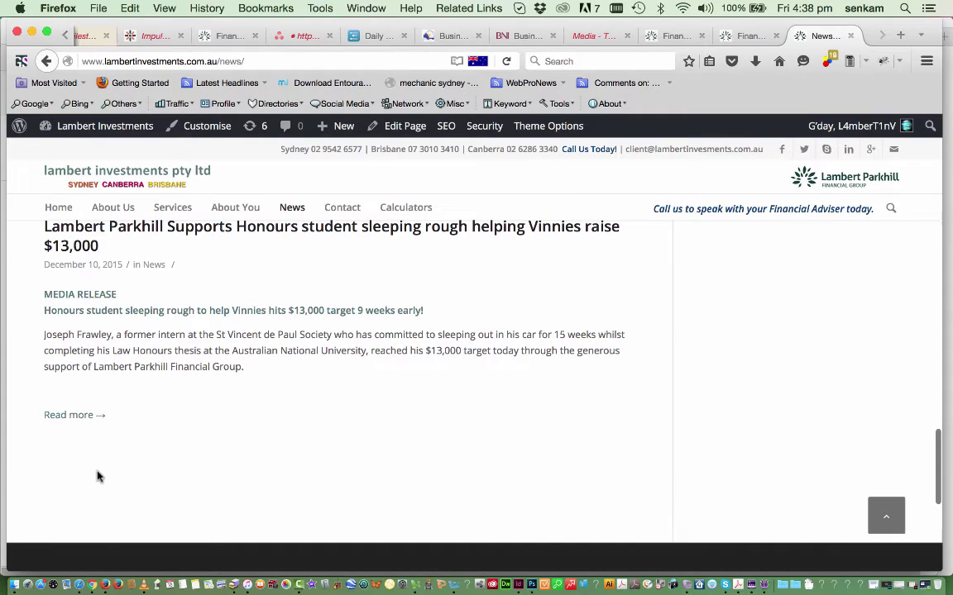
scroll(300, 488, "up", 15)
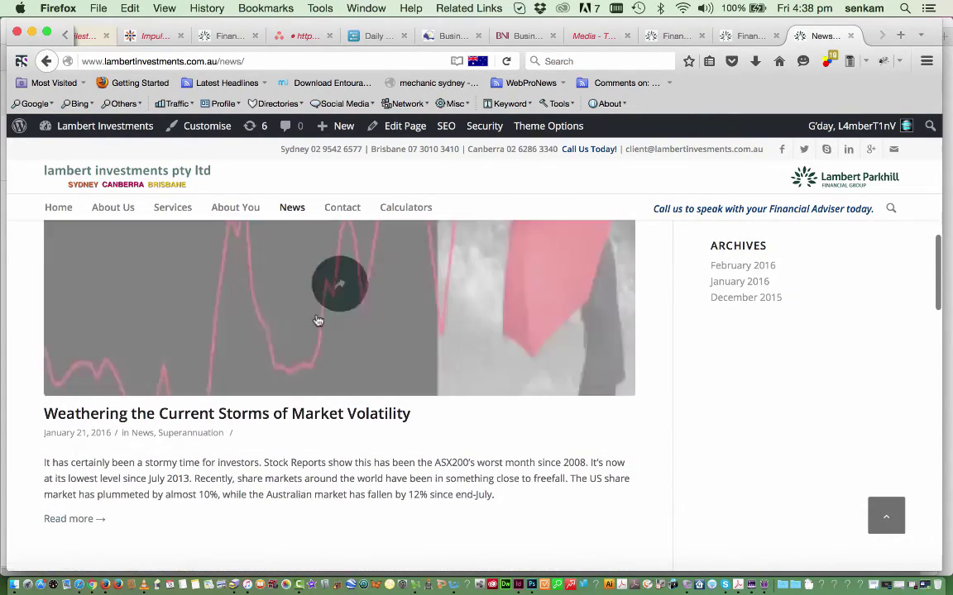
- Open the post Weathering the Current Storms of Market Volatility and review its text, tags, sharing links and reply form
left_click(335, 302)
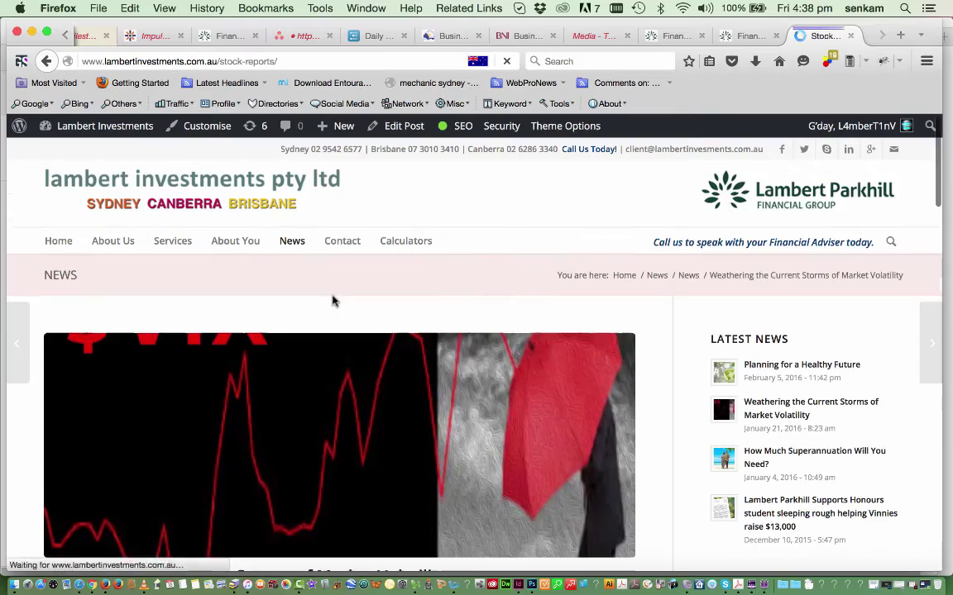
scroll(349, 405, "down", 5)
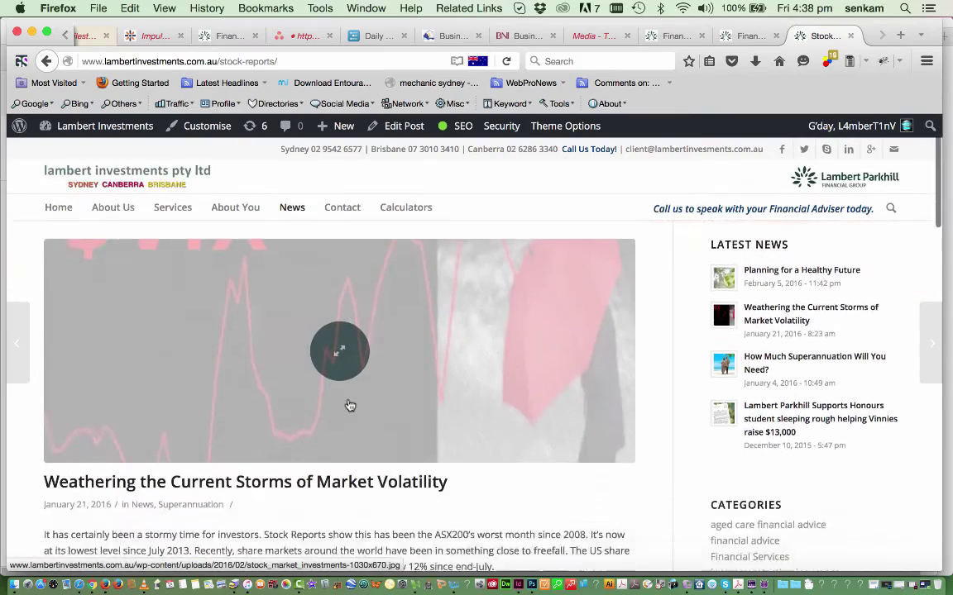
scroll(343, 477, "down", 10)
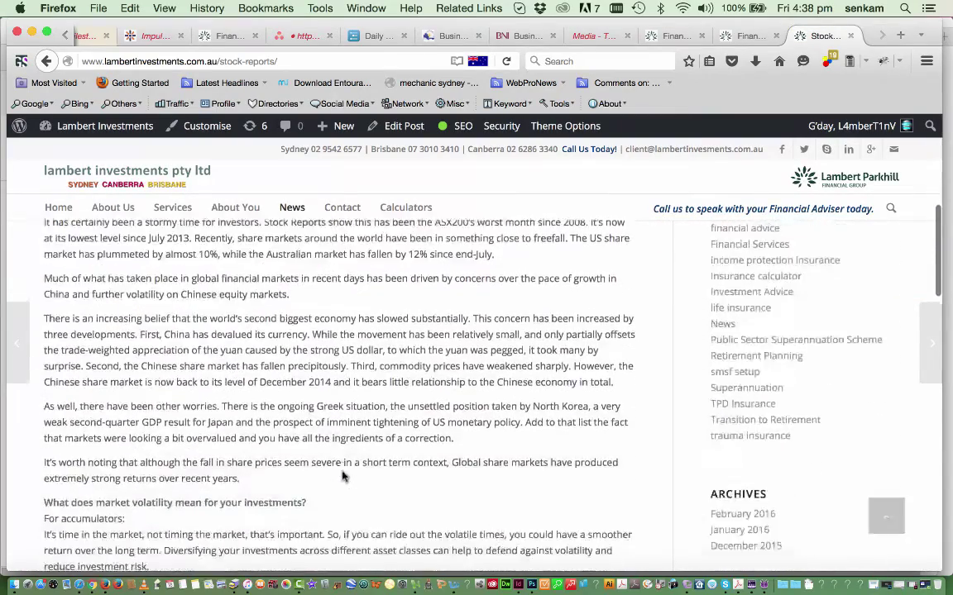
scroll(343, 477, "down", 3)
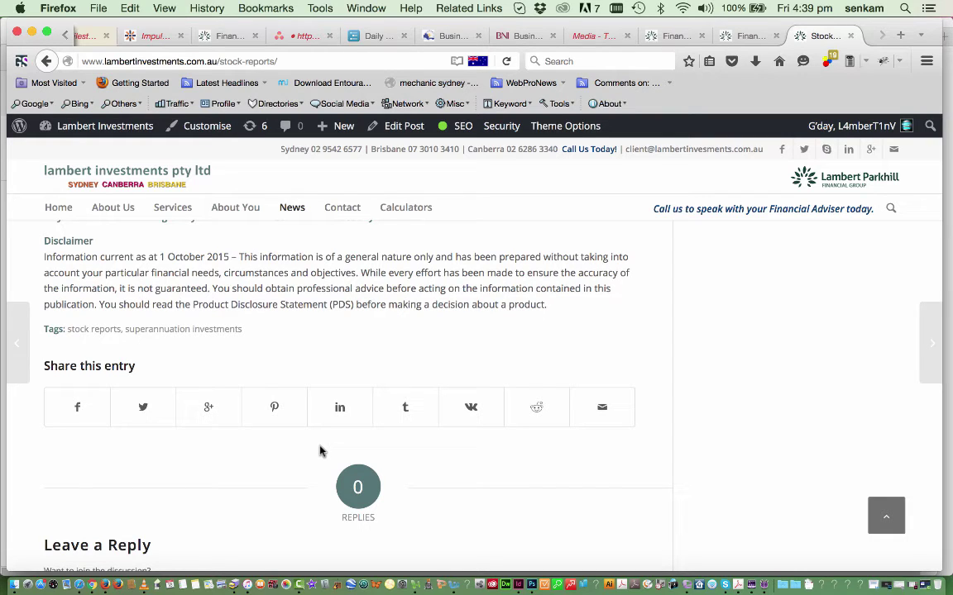
scroll(230, 466, "down", 4)
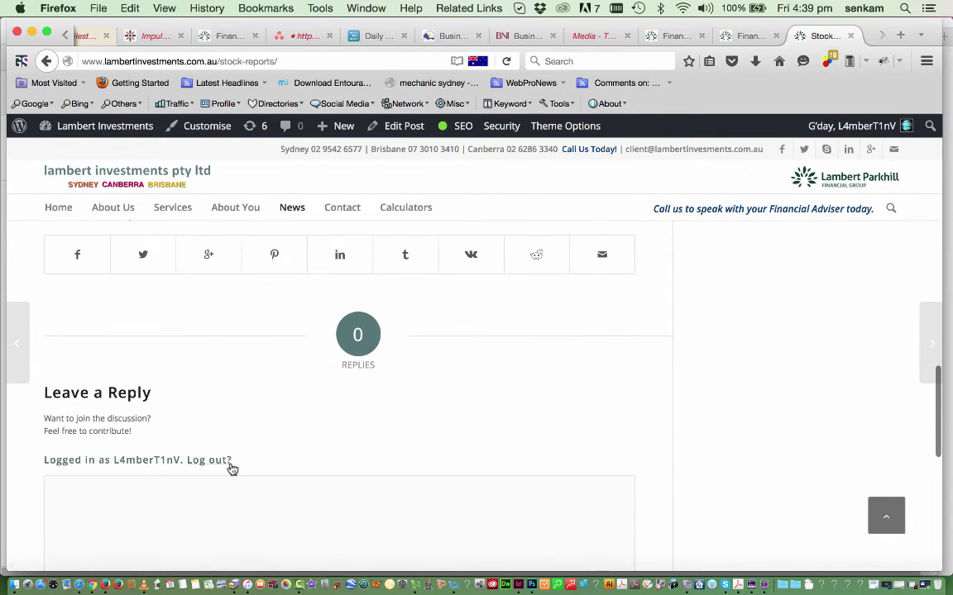
scroll(293, 402, "down", 4)
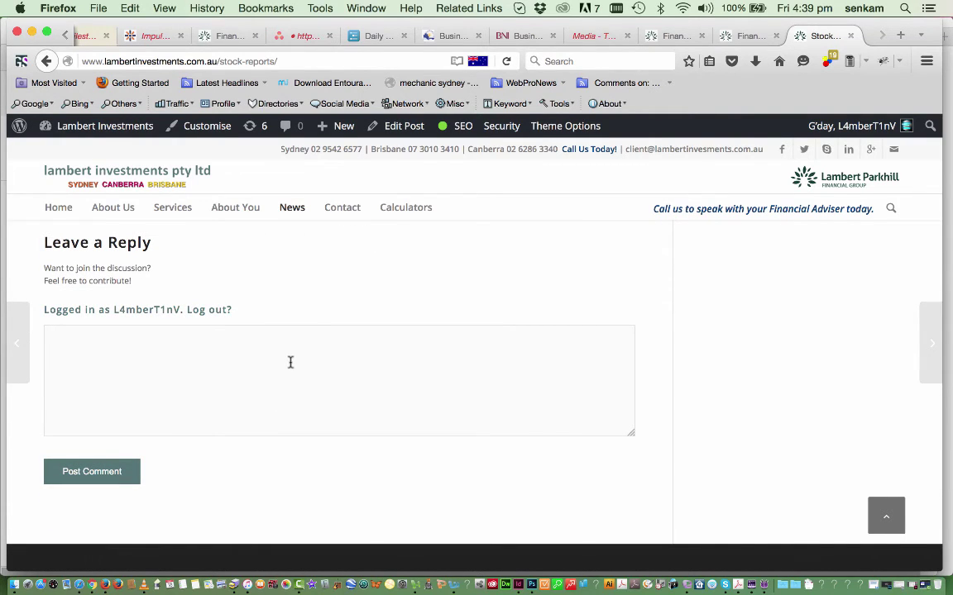
scroll(288, 365, "up", 15)
scroll(292, 368, "up", 2)
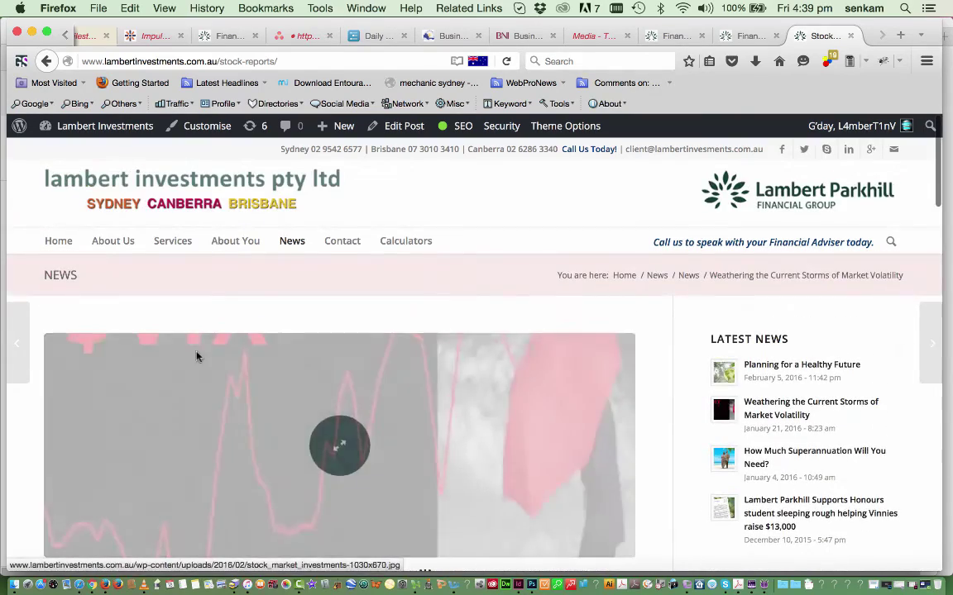
- Go to the WordPress dashboard and open the site's Comments management page
mouse_move(83, 125)
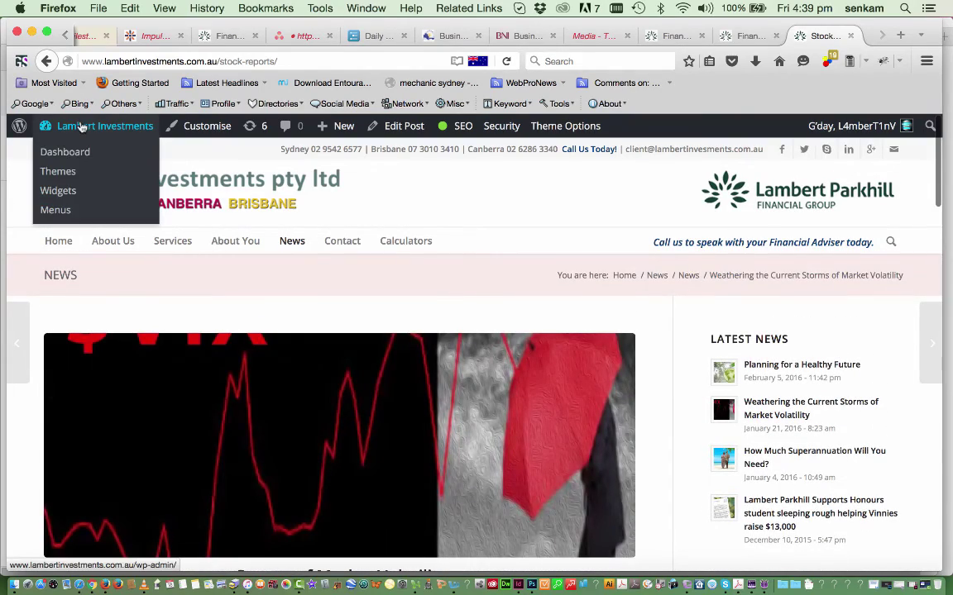
left_click(58, 158)
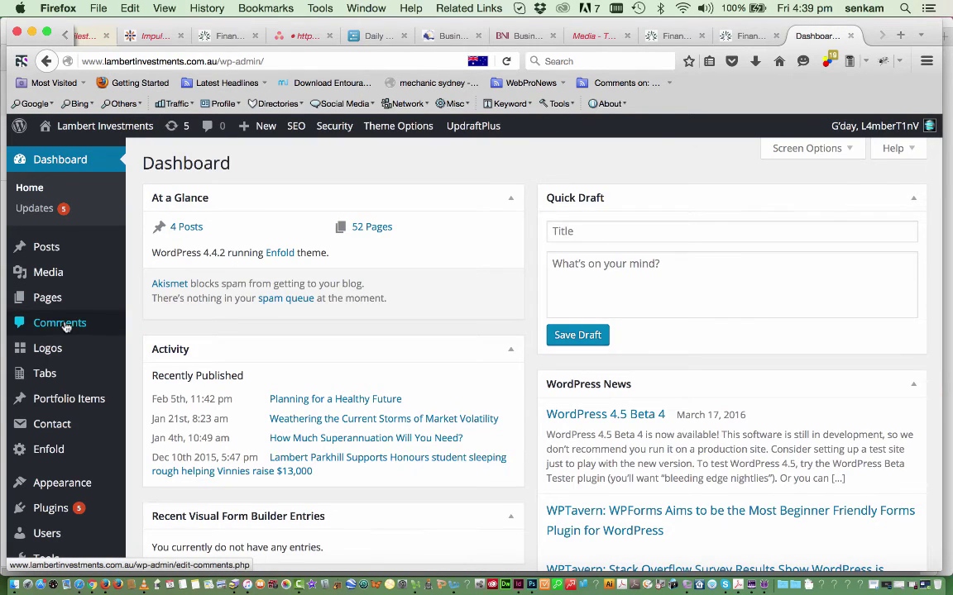
left_click(67, 327)
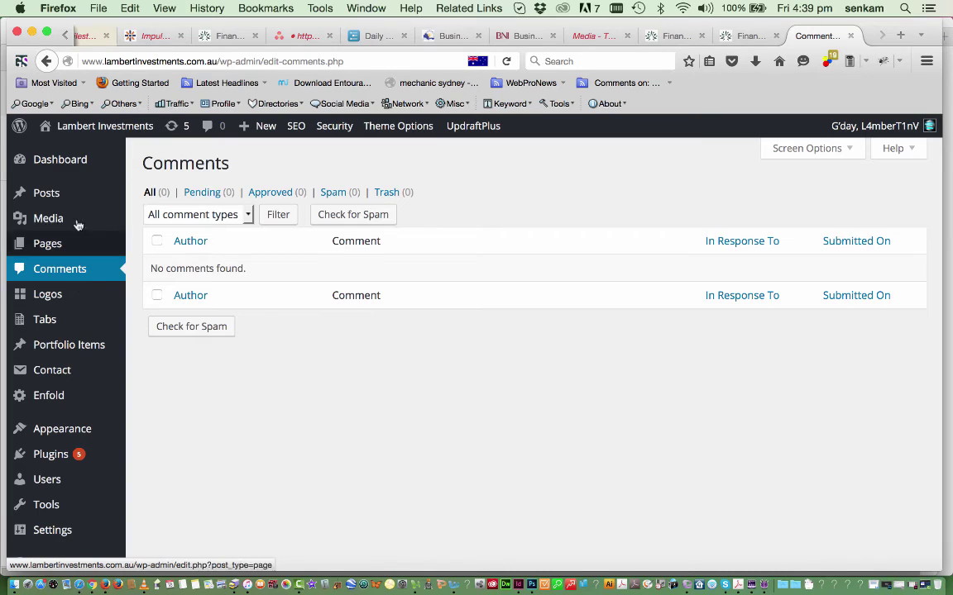
mouse_move(72, 161)
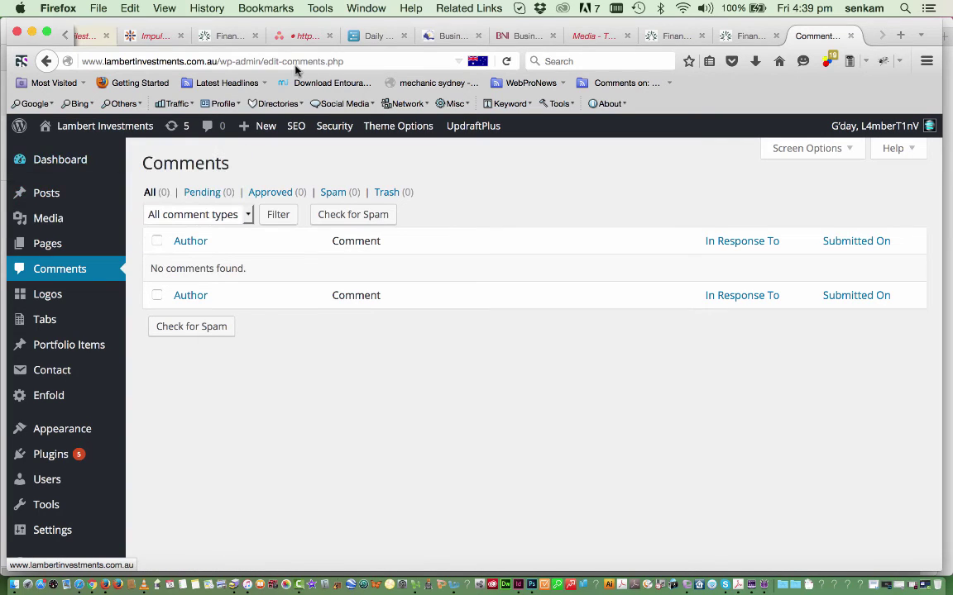
left_click_drag(342, 61, 217, 61)
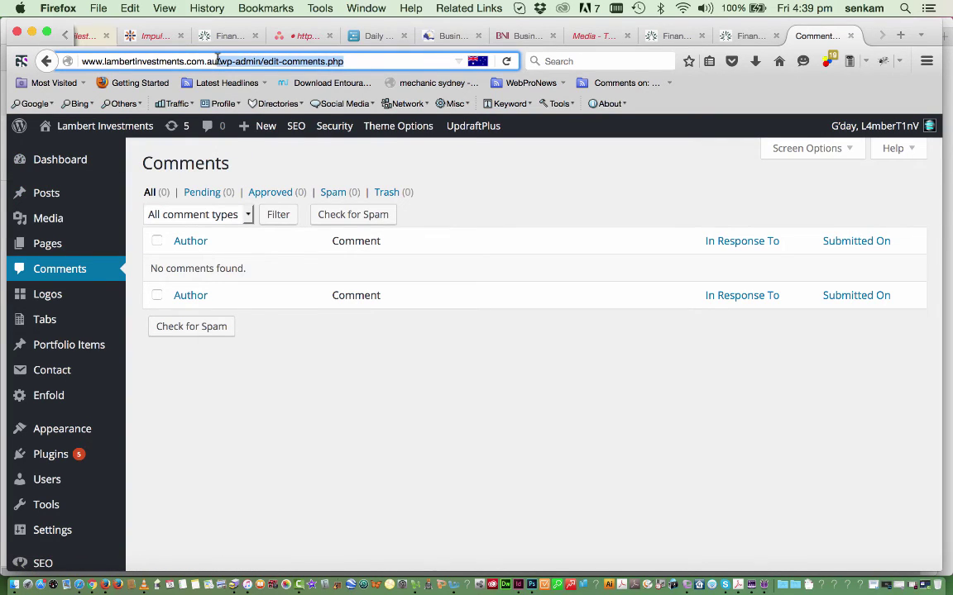
key("BackSpace")
key("Return")
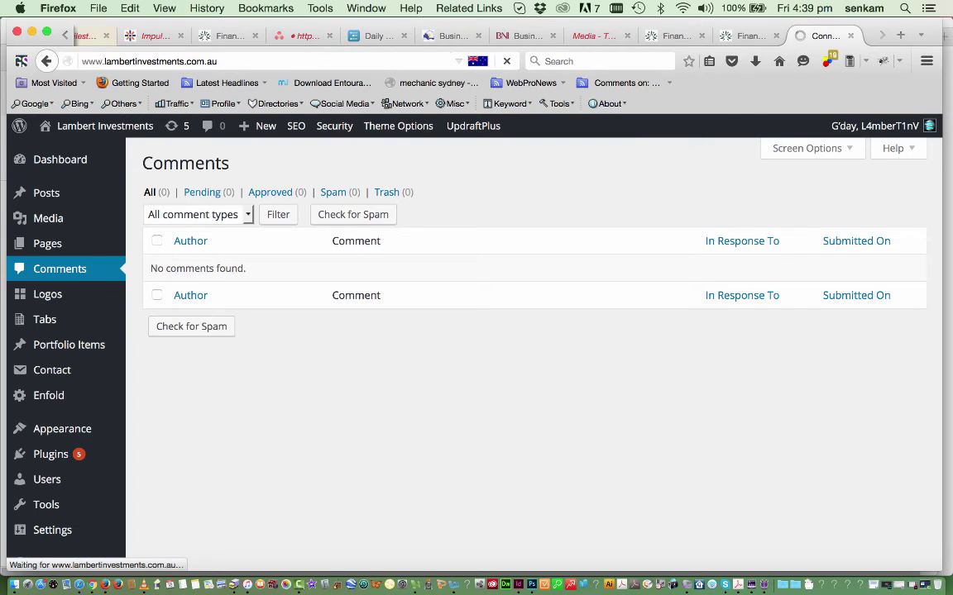